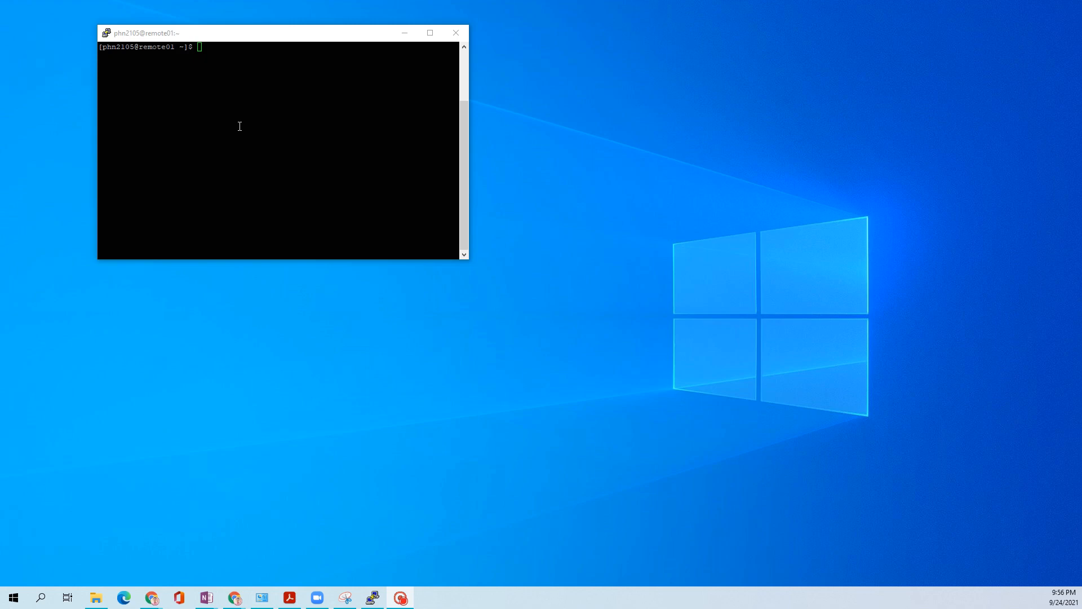
# Step: List the contents of the home directory in the terminal
pyautogui.moveTo(273, 37); pyautogui.dragTo(303, 50)
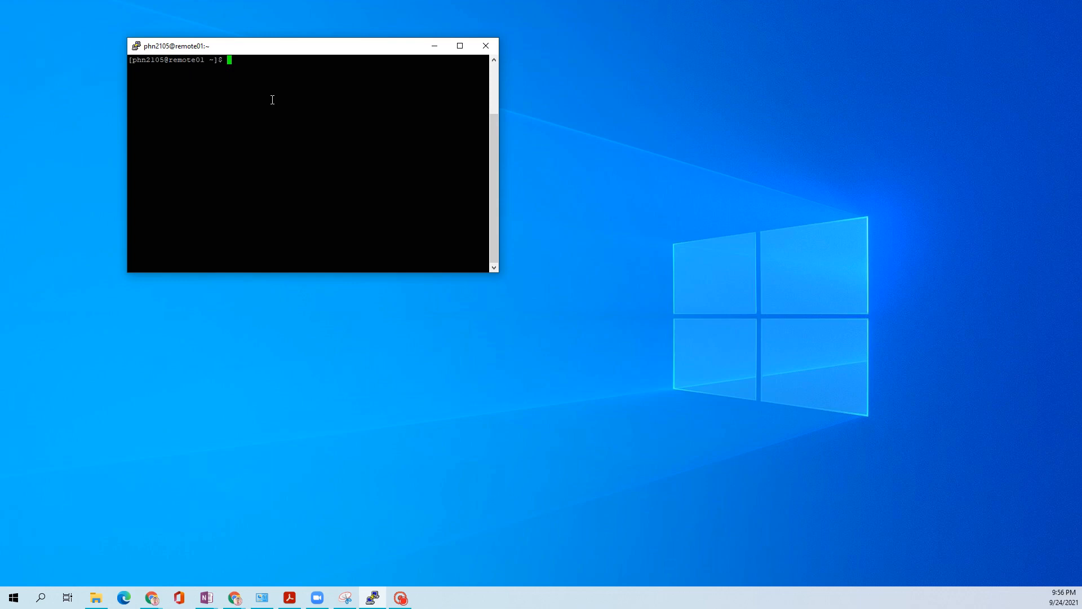
pyautogui.write('ls')
pyautogui.press('Return')
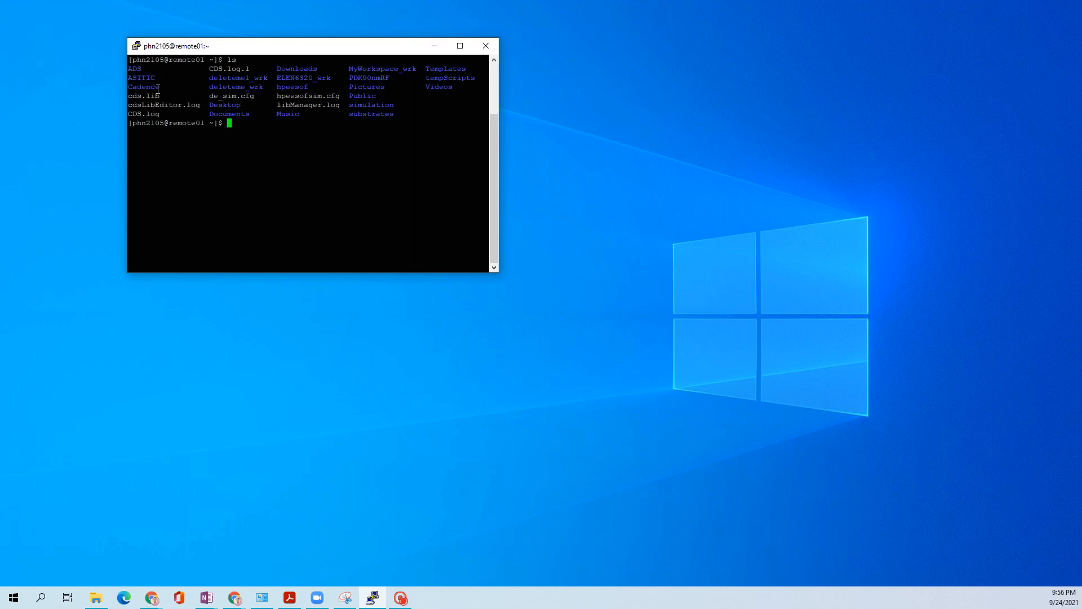
# Step: Change into the Cadence directory and launch virtuoso as a background process
pyautogui.moveTo(156, 89); pyautogui.dragTo(130, 95)
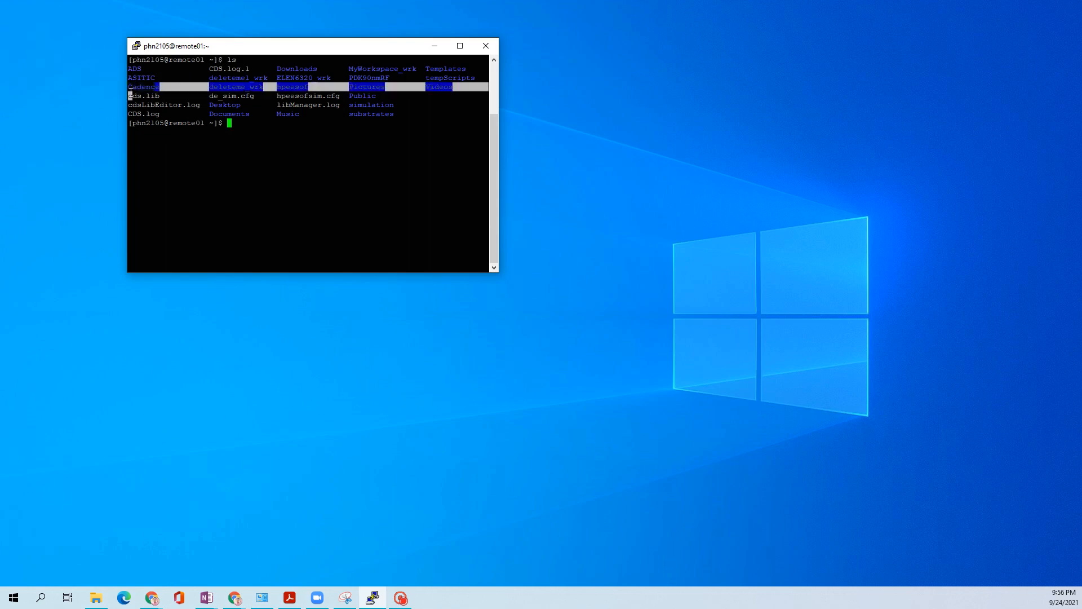
pyautogui.click(143, 89)
pyautogui.write('cd Cadence/')
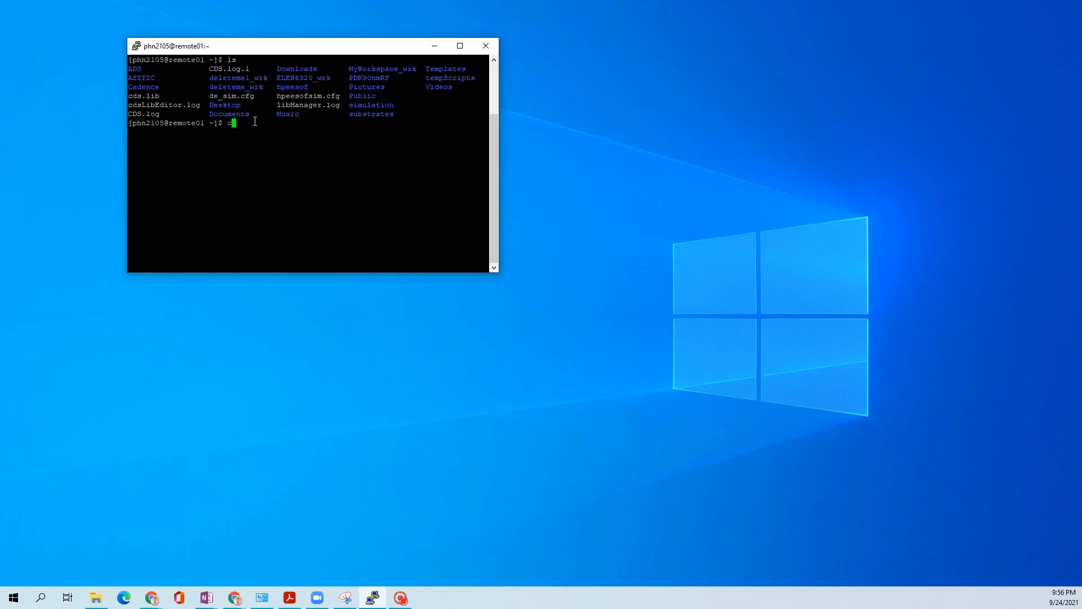
pyautogui.press('Return')
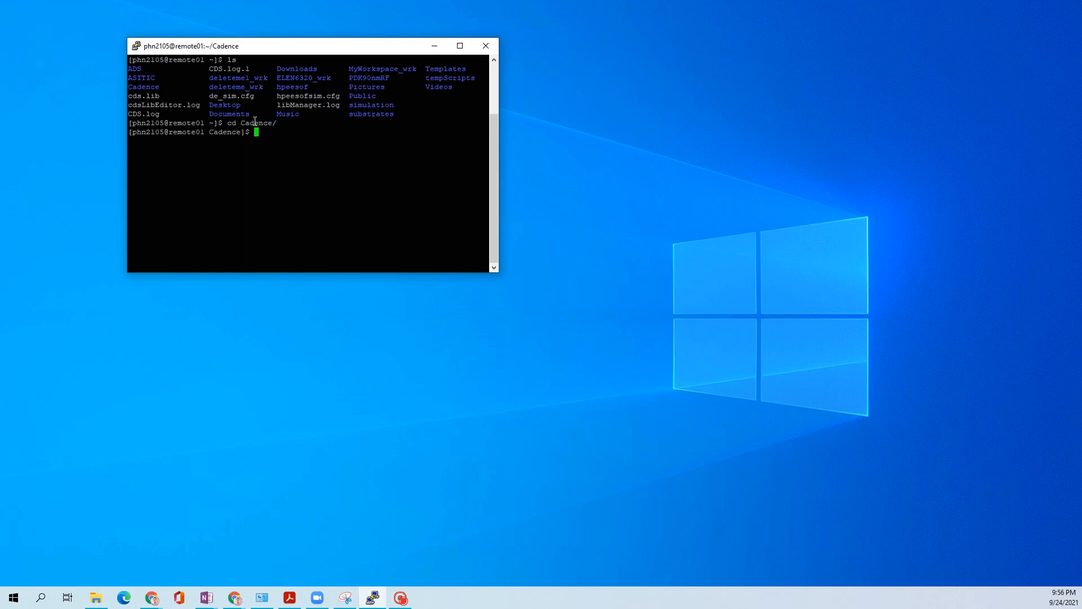
pyautogui.write('virtuoso &')
pyautogui.press('Return')
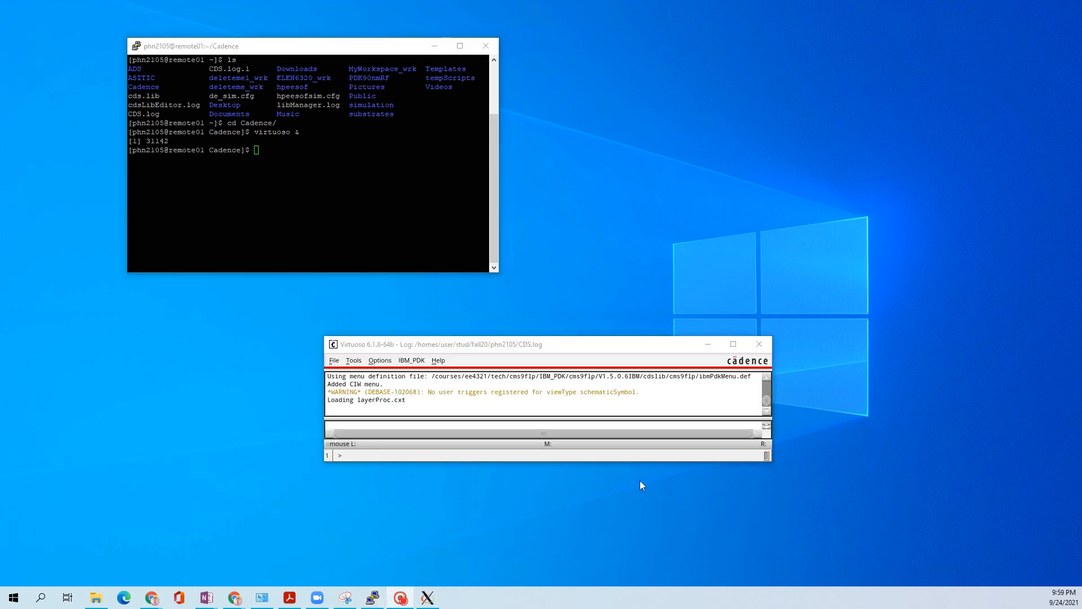
# Step: Open the Library Manager and browse the cells of the analogLib library
pyautogui.click(352, 362)
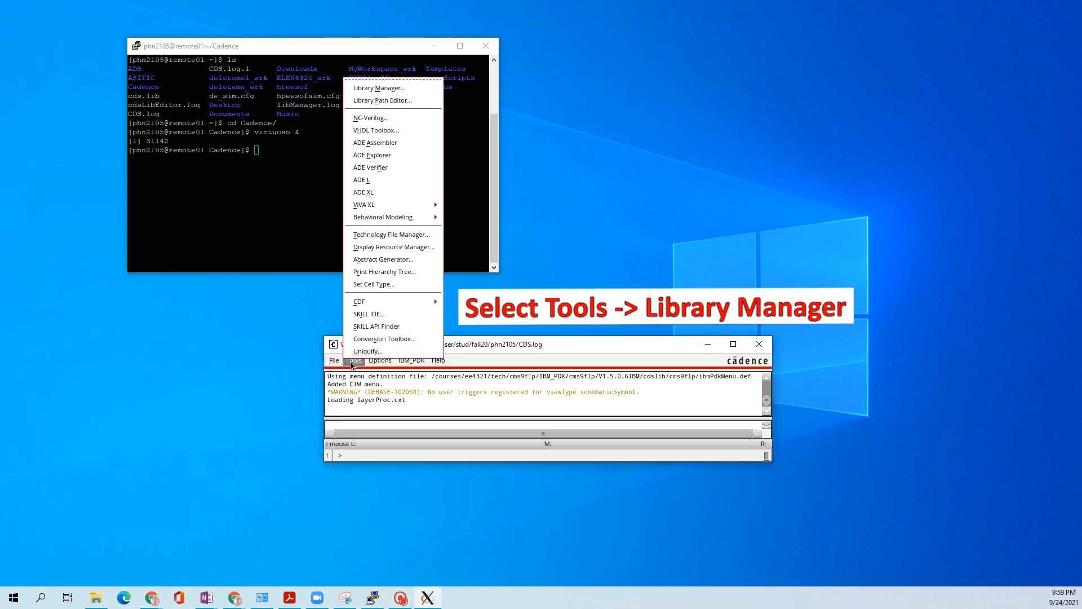
pyautogui.click(375, 90)
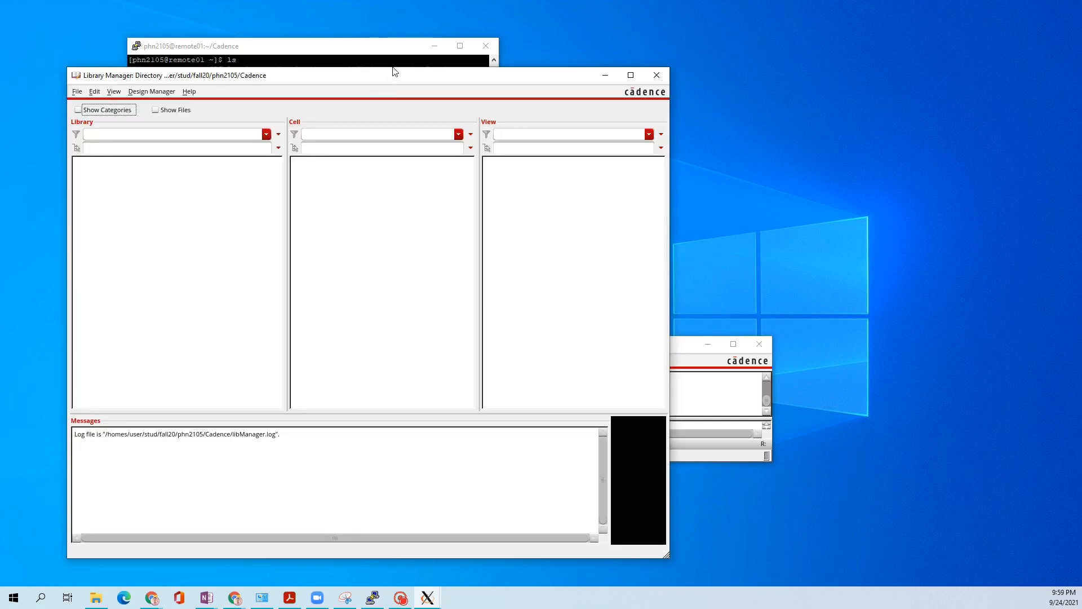
pyautogui.moveTo(393, 68); pyautogui.dragTo(513, 35)
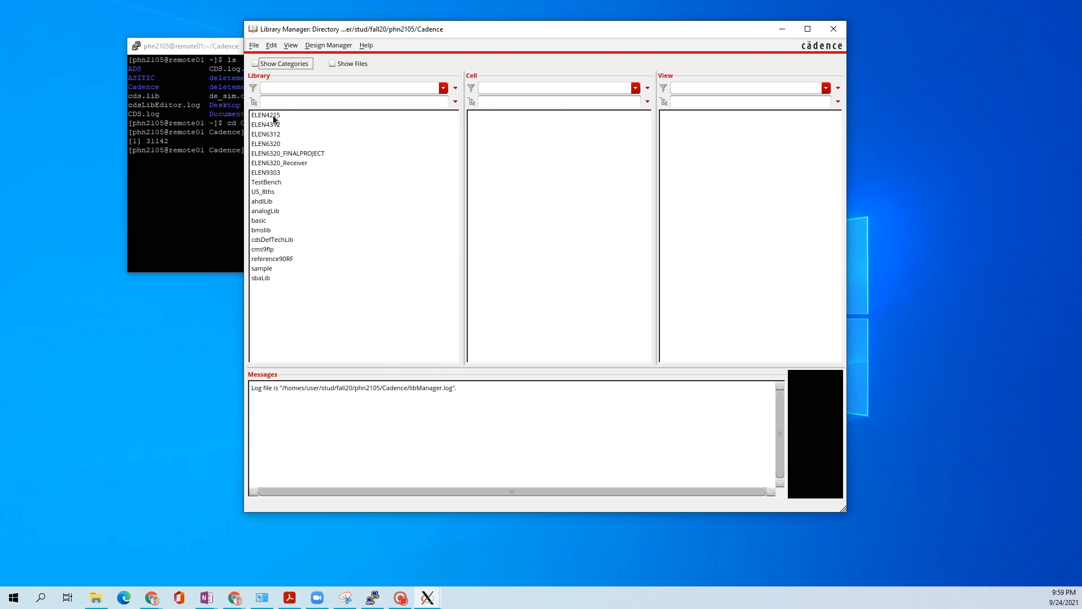
pyautogui.click(264, 211)
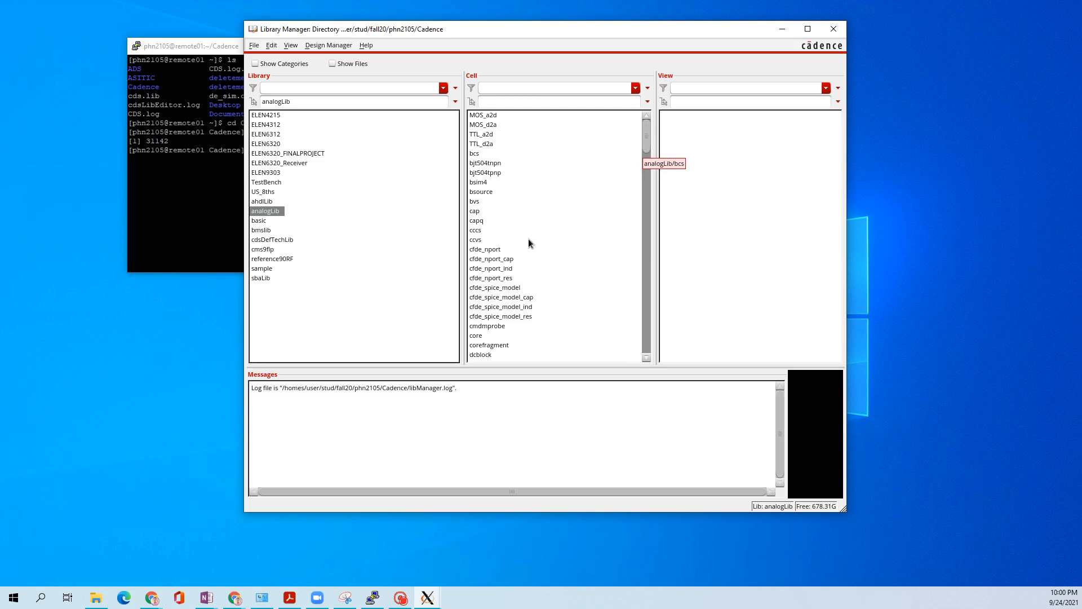
pyautogui.scroll(-20, 529, 238)
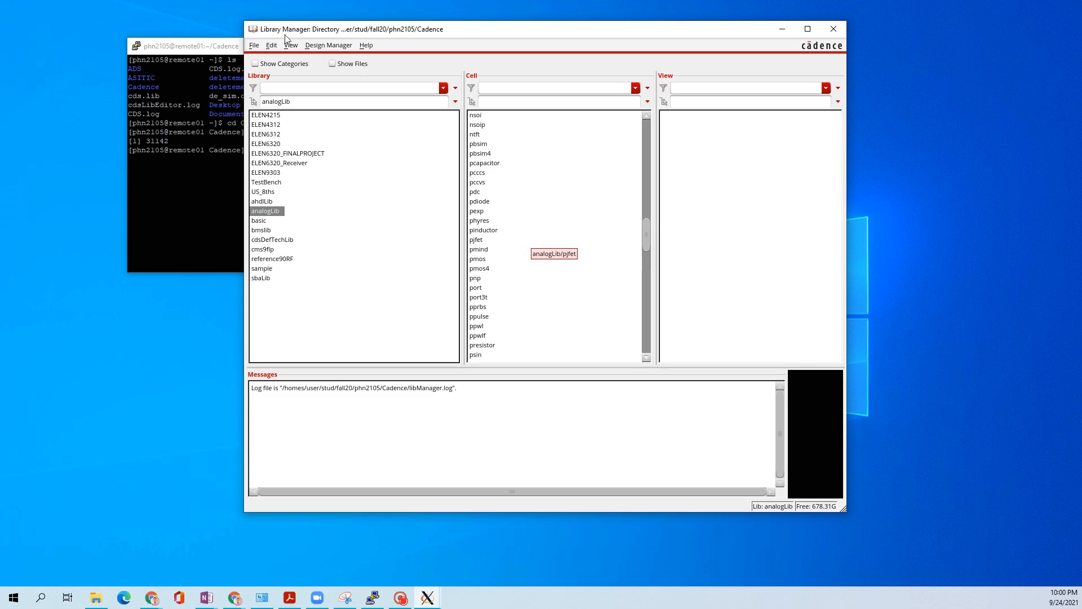
# Step: Create a new library named ELEN6320_lib in the Cadence directory
pyautogui.click(254, 46)
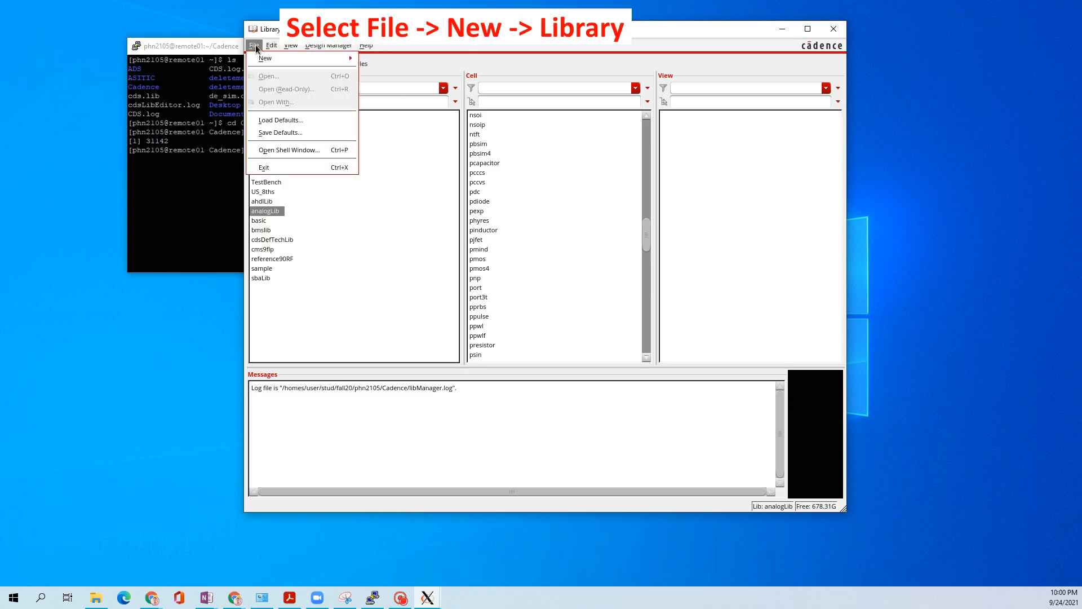
pyautogui.moveTo(263, 58)
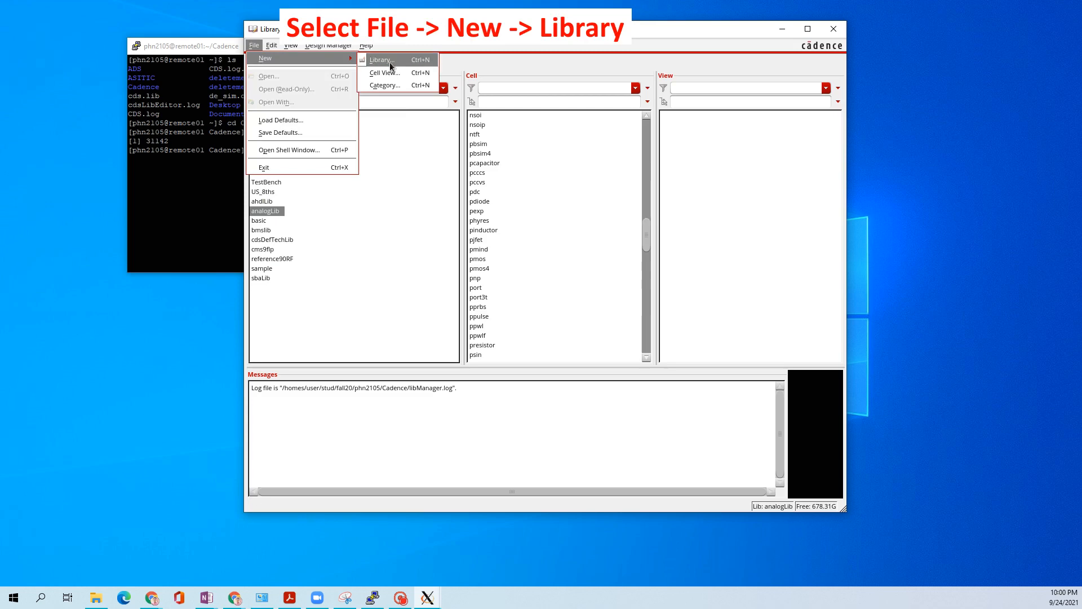
pyautogui.click(390, 61)
pyautogui.click(483, 142)
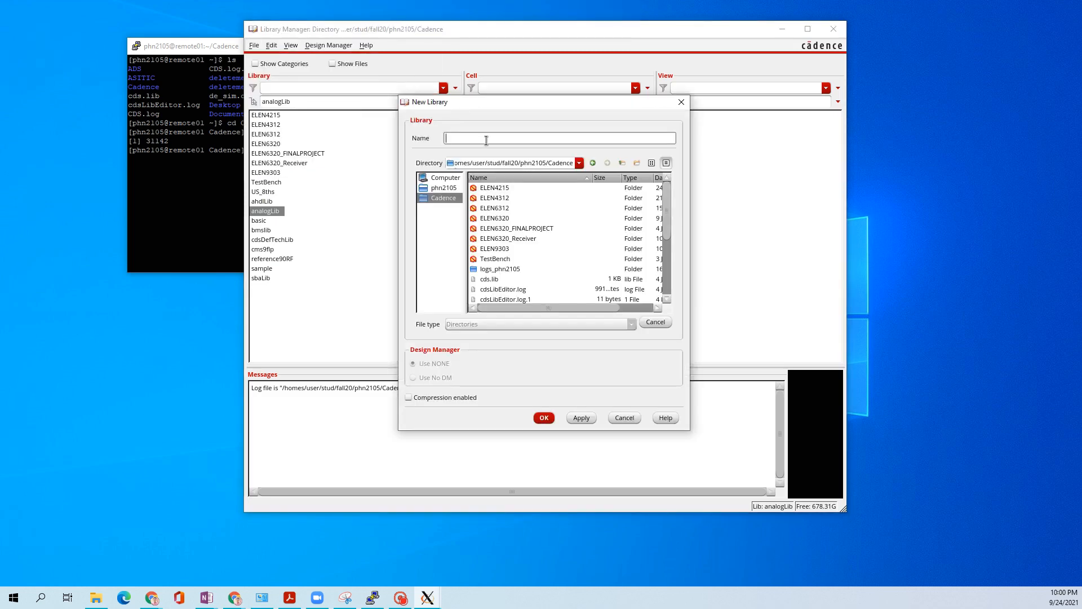
pyautogui.write('ELEN')
pyautogui.write('6320_')
pyautogui.write('lin')
pyautogui.click(544, 416)
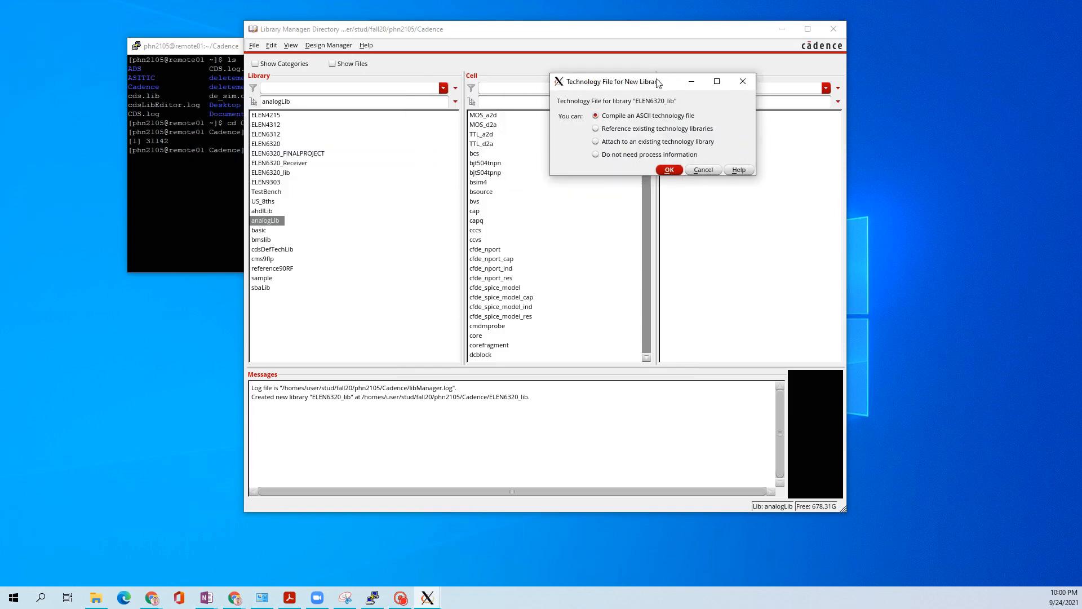
# Step: Choose to attach ELEN6320_lib to an existing technology library, select analogLib in the list, and dismiss the dialog
pyautogui.click(644, 145)
pyautogui.click(667, 169)
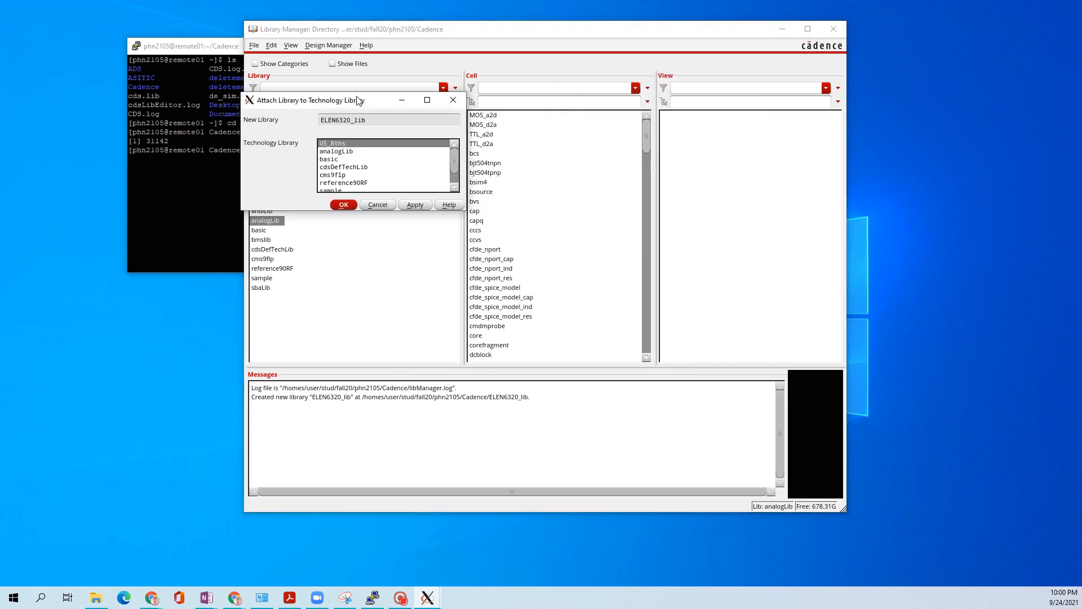
pyautogui.click(405, 153)
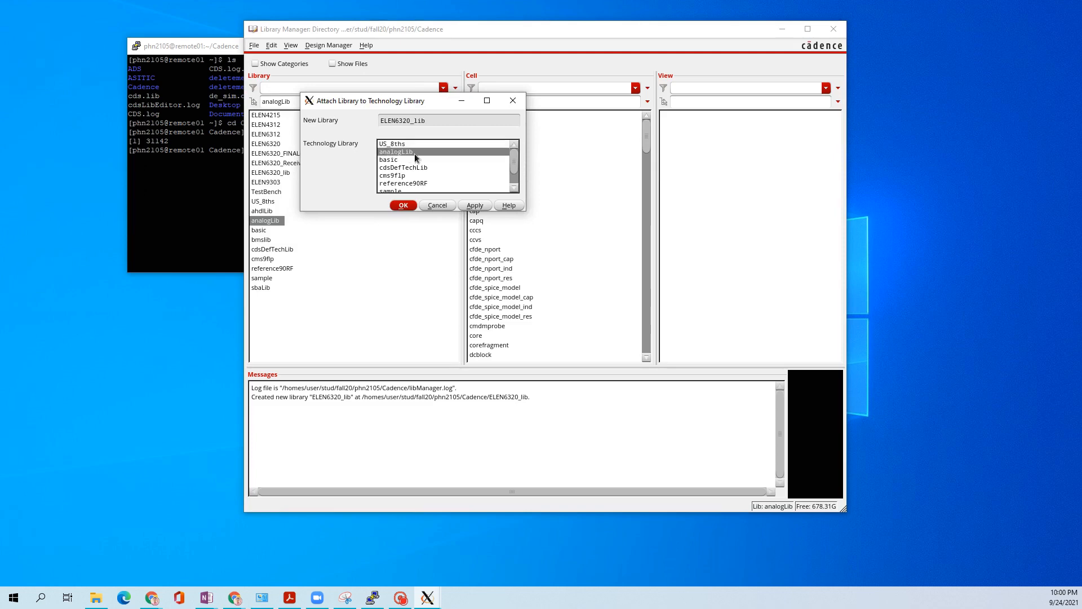
pyautogui.click(437, 202)
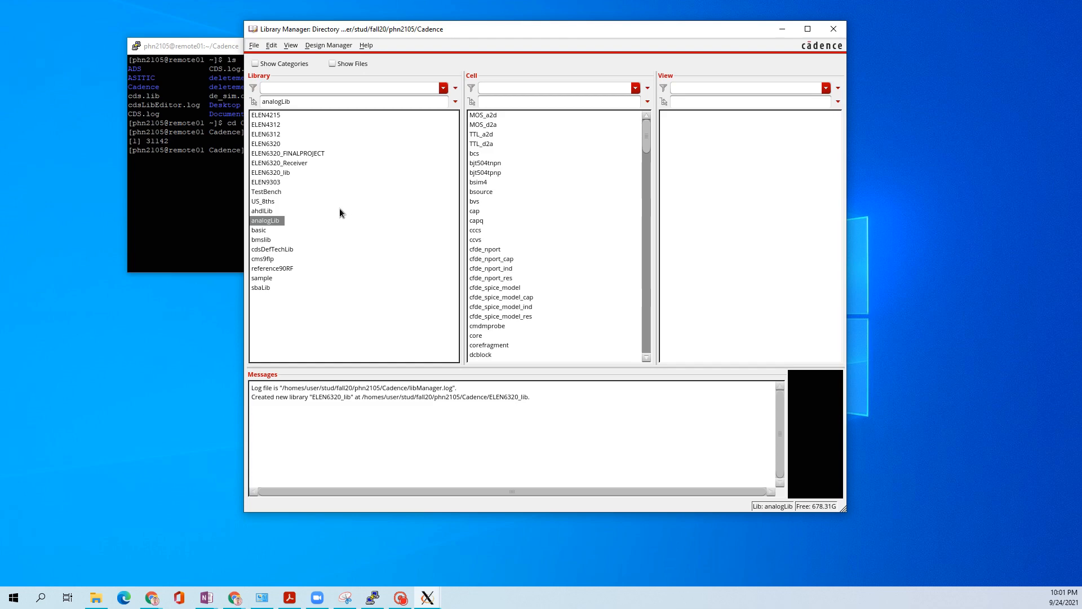
# Step: Create a new schematic cell view for a cell named MOS_Symbol in the ELEN6320_lib library
pyautogui.click(291, 172)
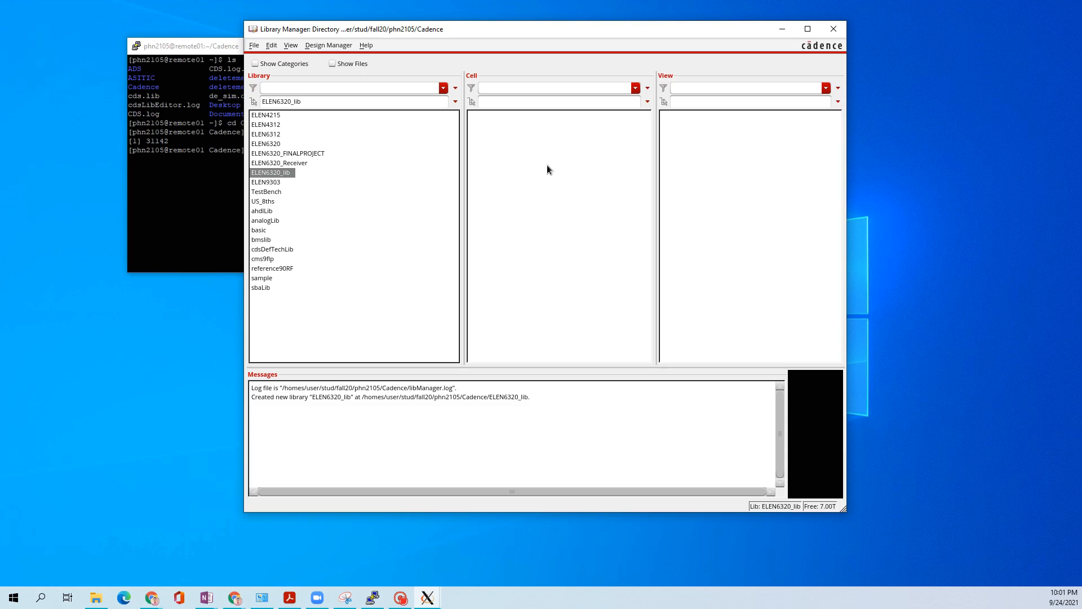
pyautogui.click(253, 45)
pyautogui.moveTo(331, 60)
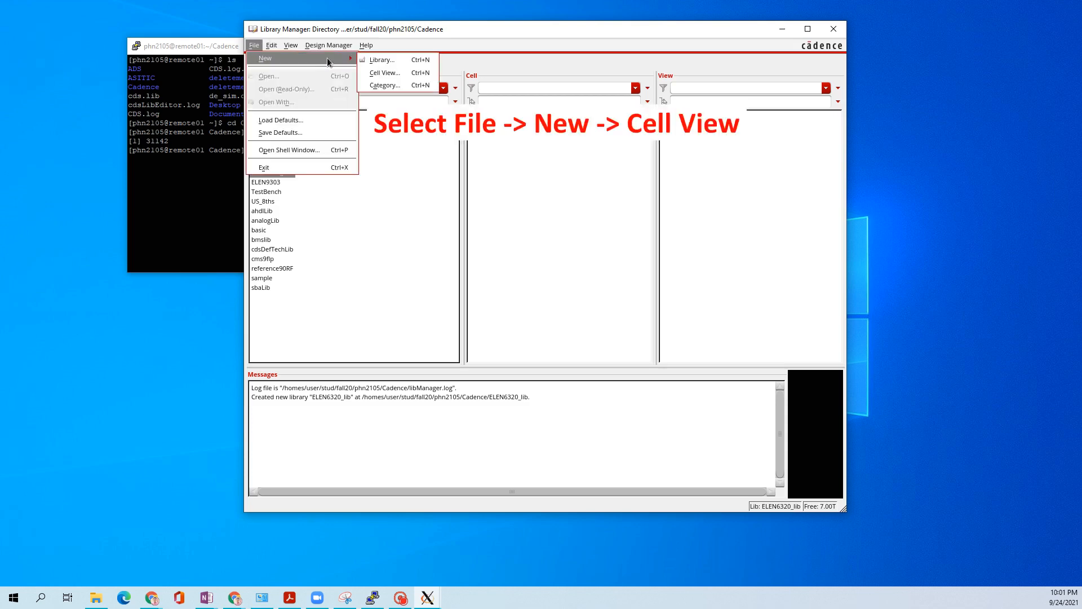
pyautogui.click(393, 73)
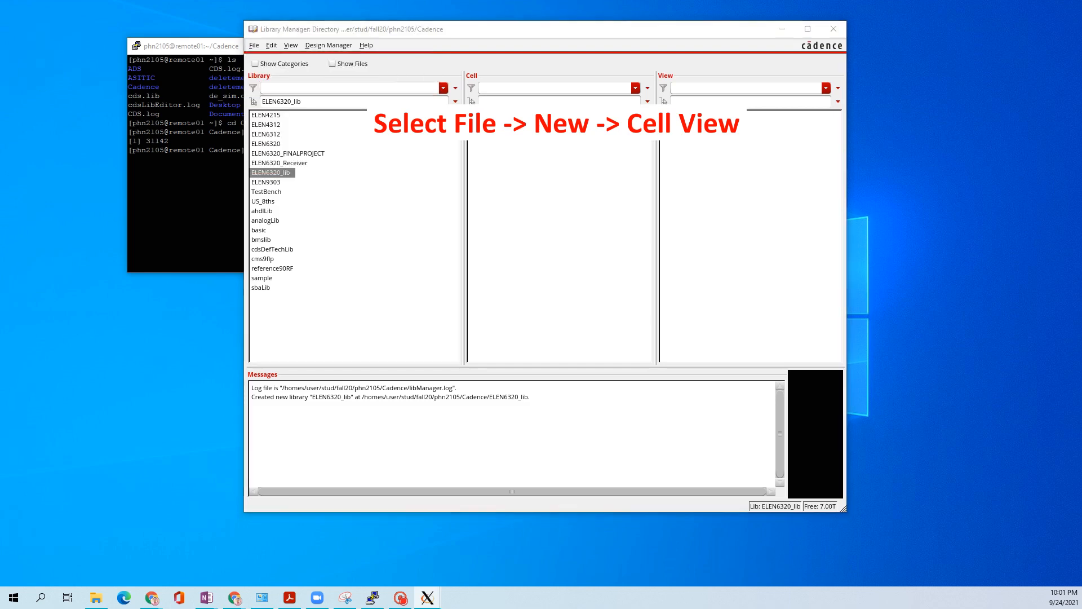
pyautogui.moveTo(151, 73); pyautogui.dragTo(124, 60)
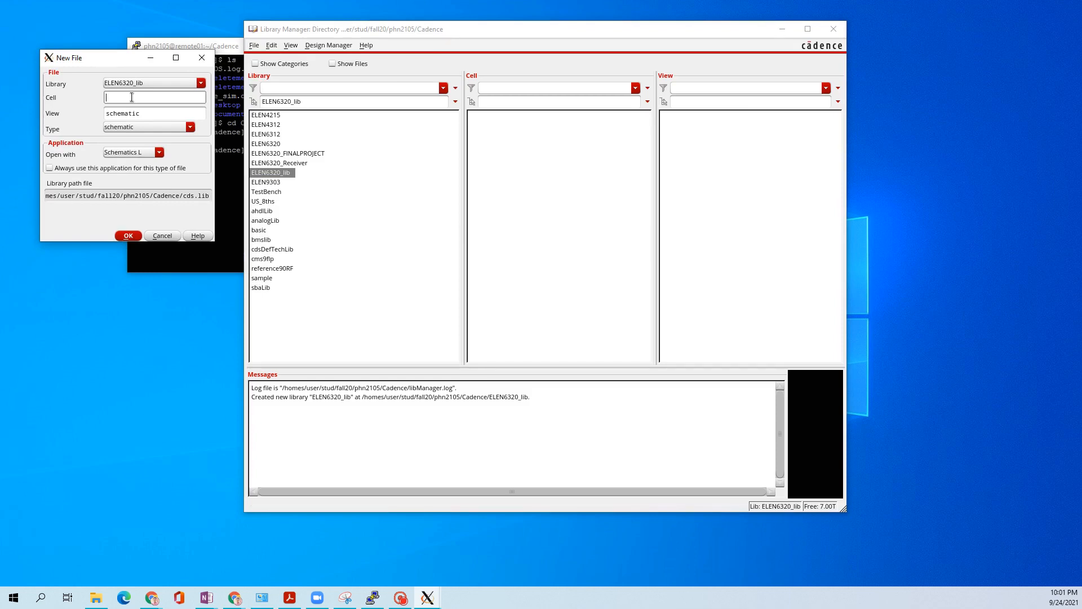
pyautogui.write('MOS_Symbol')
pyautogui.click(131, 234)
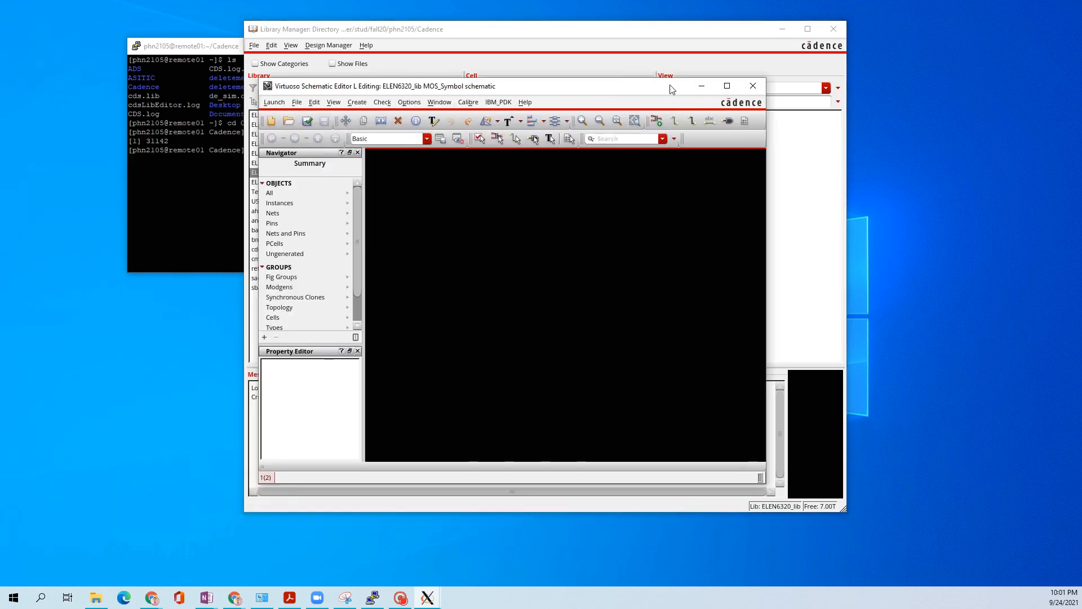
# Step: Place one resistor instance, cell res from analogLib with the symbol view, near the middle of the schematic
pyautogui.moveTo(662, 90); pyautogui.dragTo(698, 89)
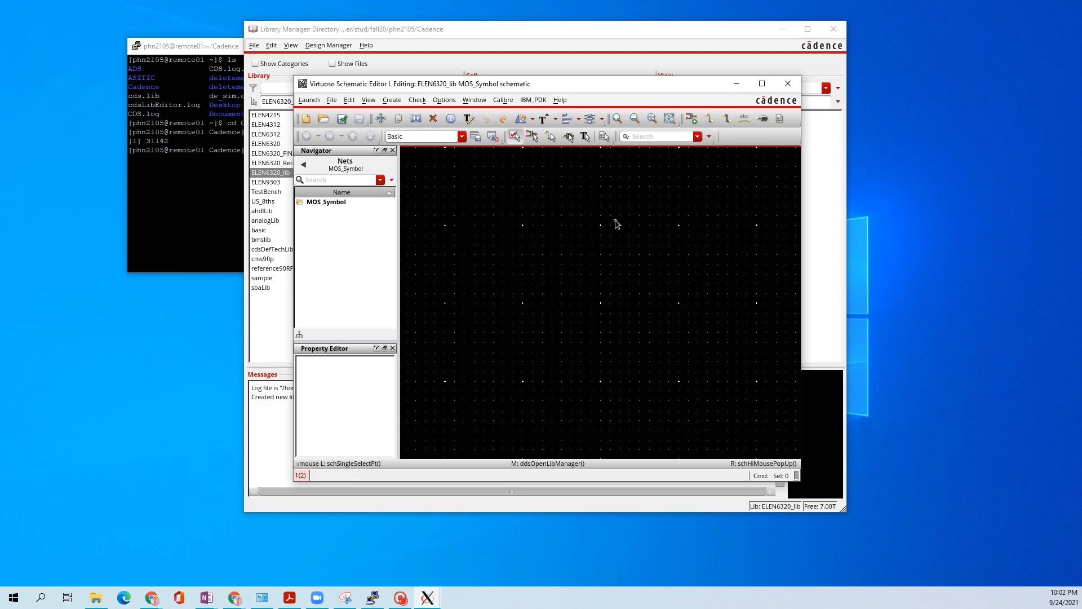
pyautogui.moveTo(615, 220); pyautogui.dragTo(587, 253, button='middle')
pyautogui.press('i')
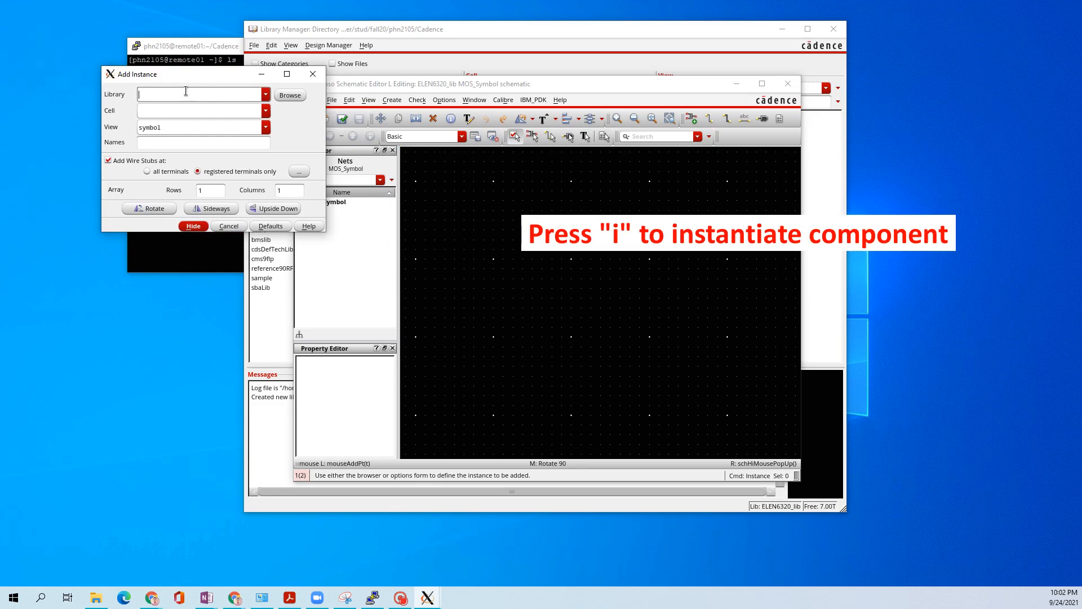
pyautogui.write('analogLib')
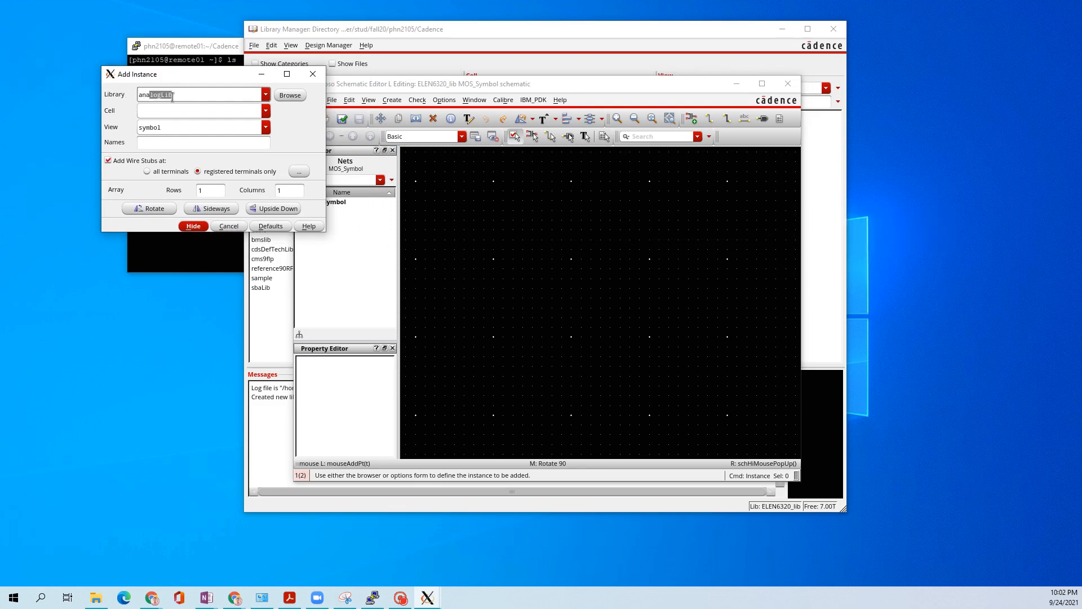
pyautogui.press('Tab')
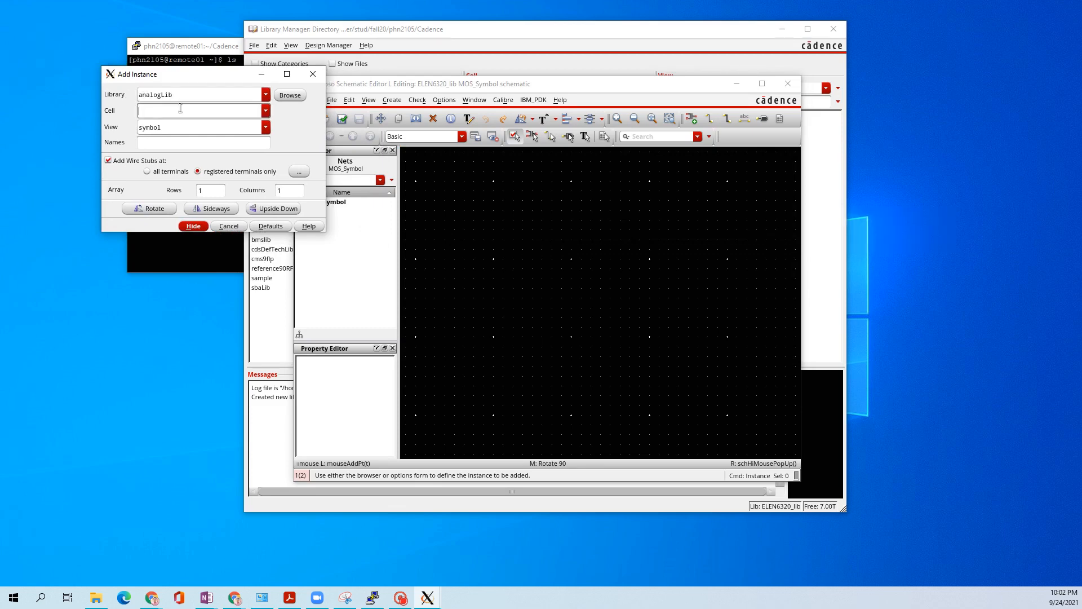
pyautogui.write('res')
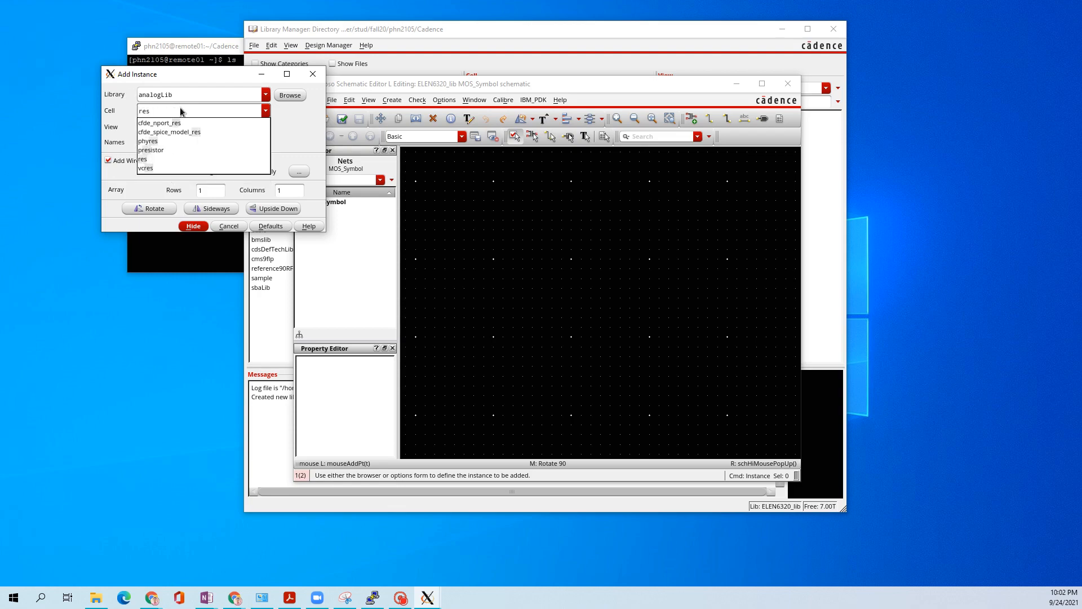
pyautogui.press('Tab')
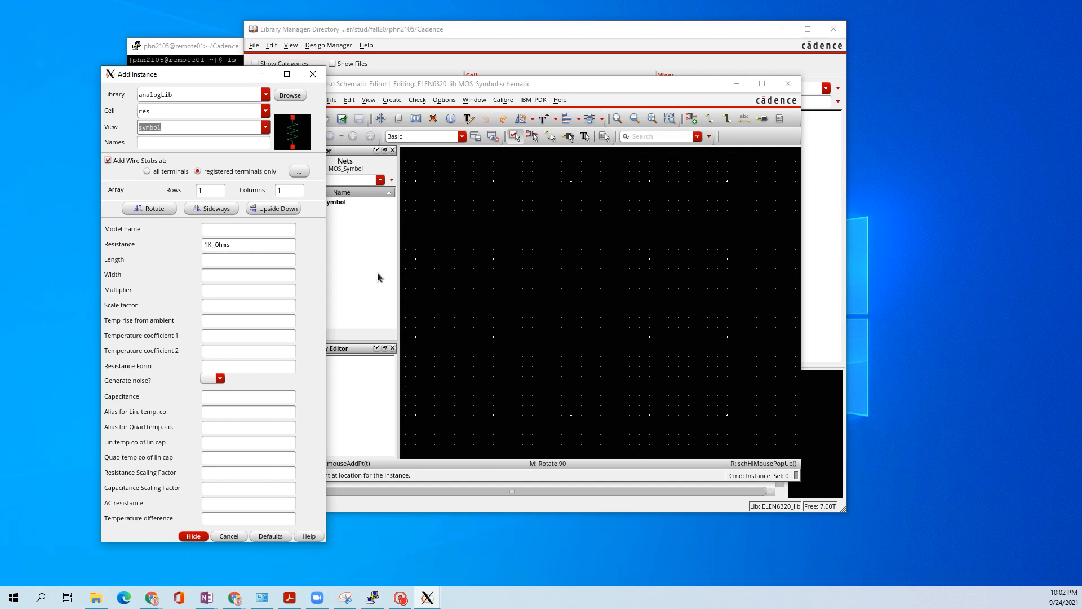
pyautogui.click(553, 260)
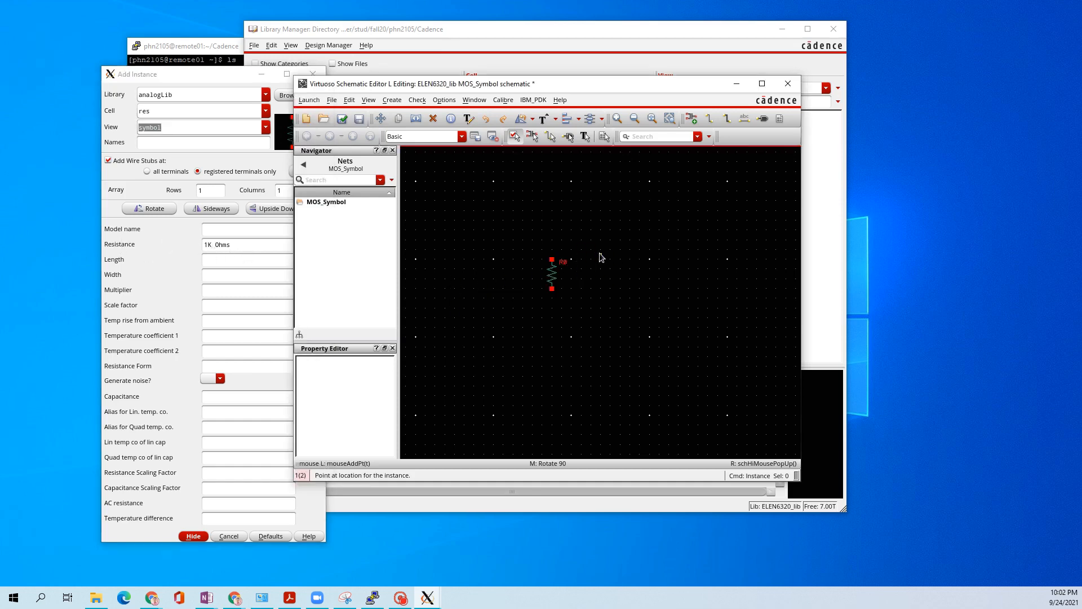
pyautogui.press('Escape')
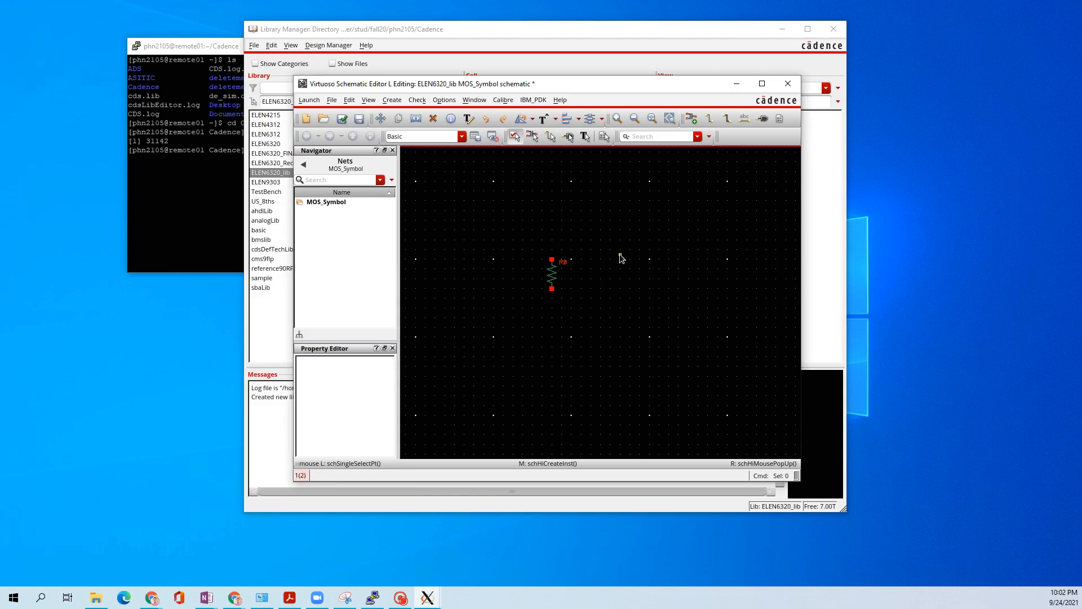
# Step: Place one capacitor instance, cell cap from analogLib, beside the resistor in the schematic
pyautogui.press('i')
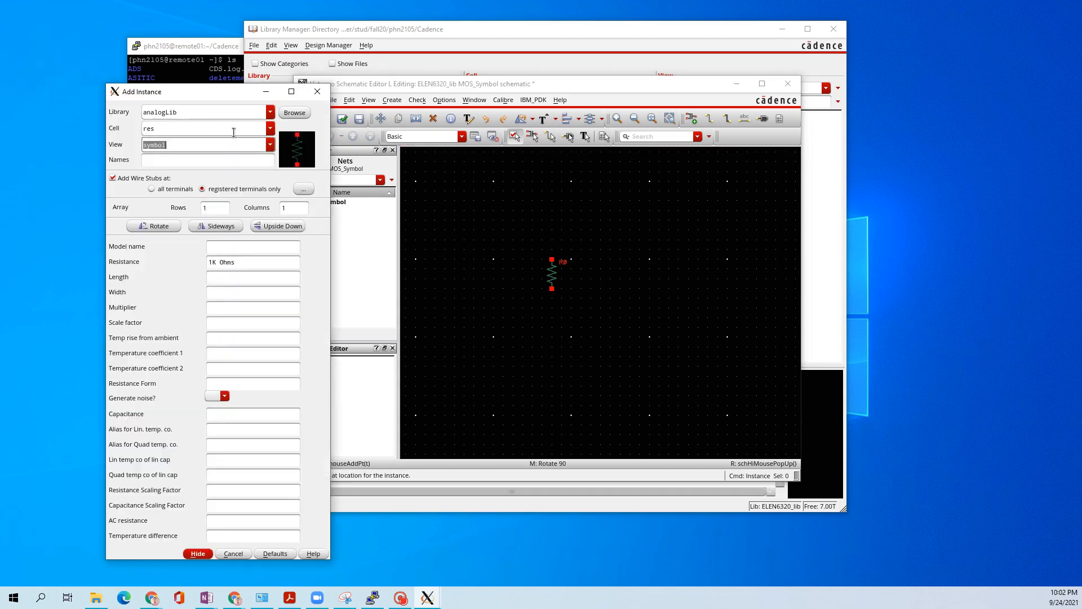
pyautogui.doubleClick(234, 129)
pyautogui.write('cap')
pyautogui.press('Tab')
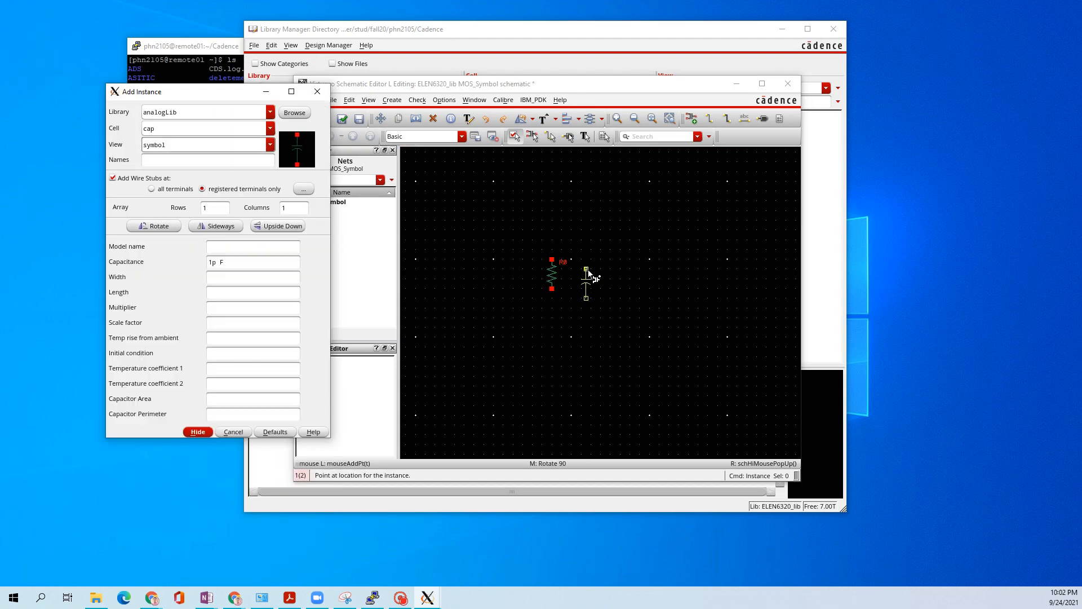
pyautogui.click(606, 264)
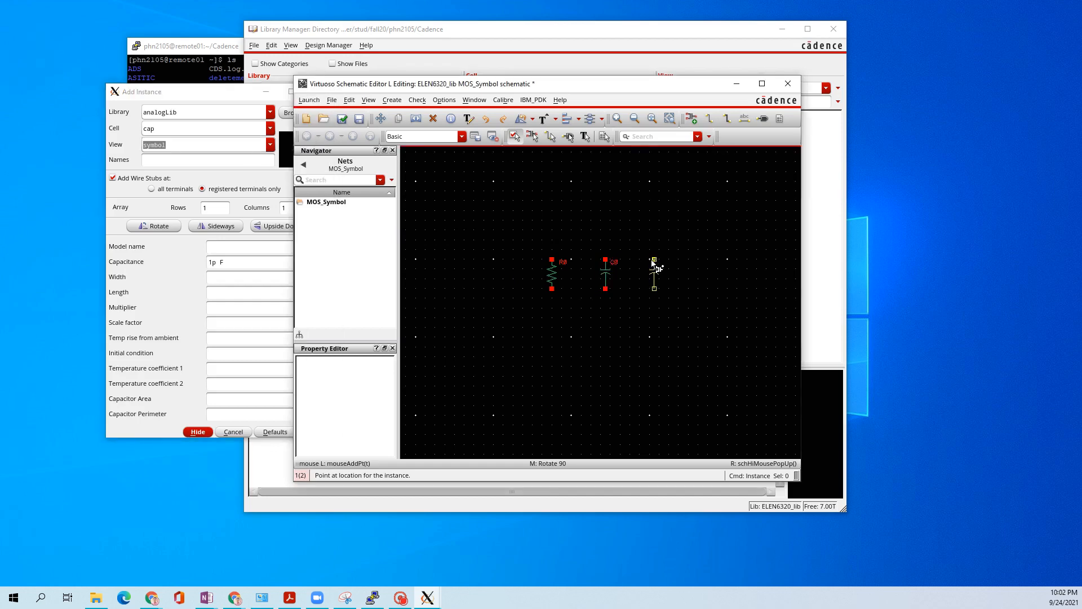
pyautogui.press('Escape')
# Step: Copy the capacitor twice, placing one copy rotated horizontally above and to its right, and one upright copy further right
pyautogui.press('c')
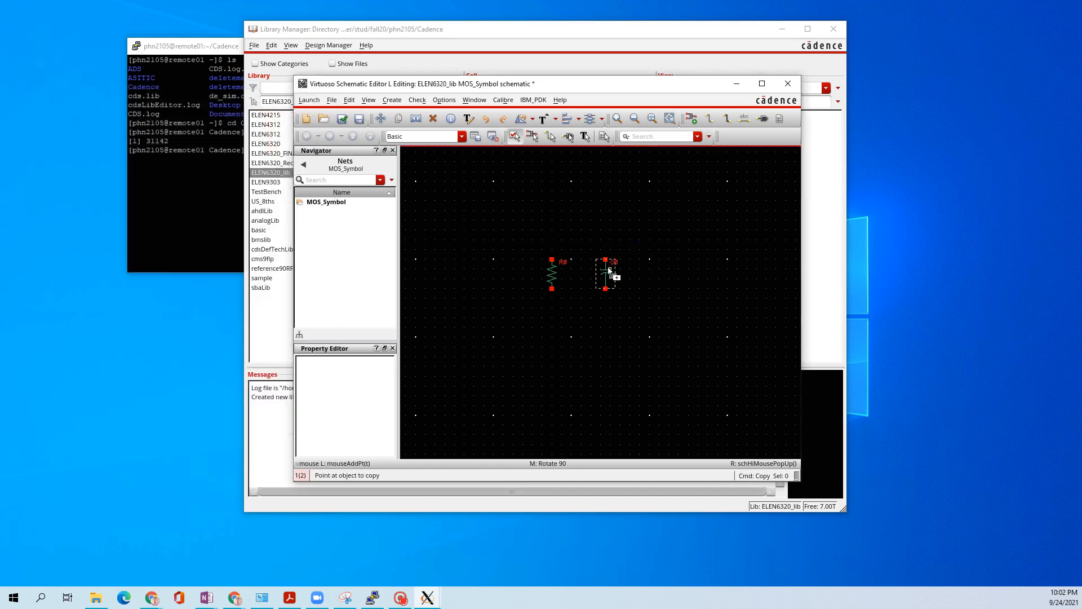
pyautogui.click(609, 269)
pyautogui.press('r')
pyautogui.click(642, 239)
pyautogui.moveTo(668, 252); pyautogui.dragTo(597, 249, button='middle')
pyautogui.click(575, 241)
pyautogui.press('r')
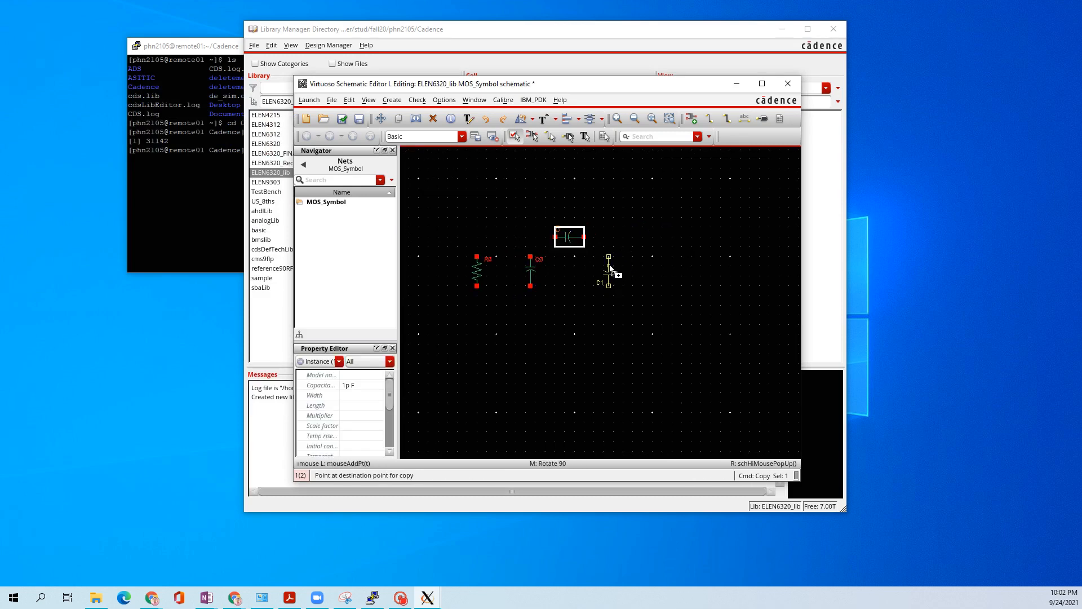
pyautogui.click(649, 271)
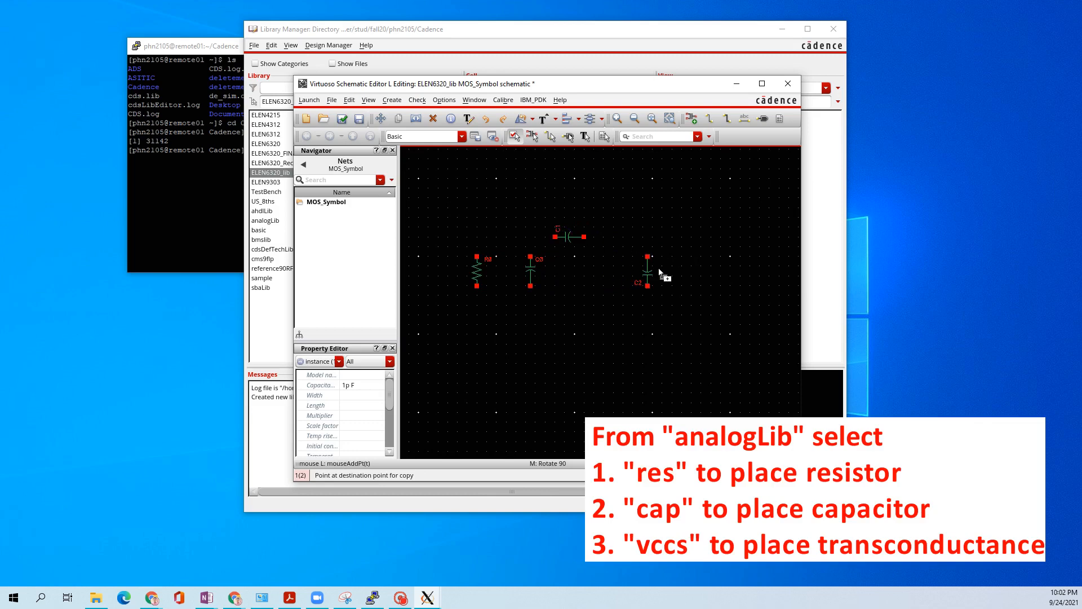
pyautogui.press('Escape')
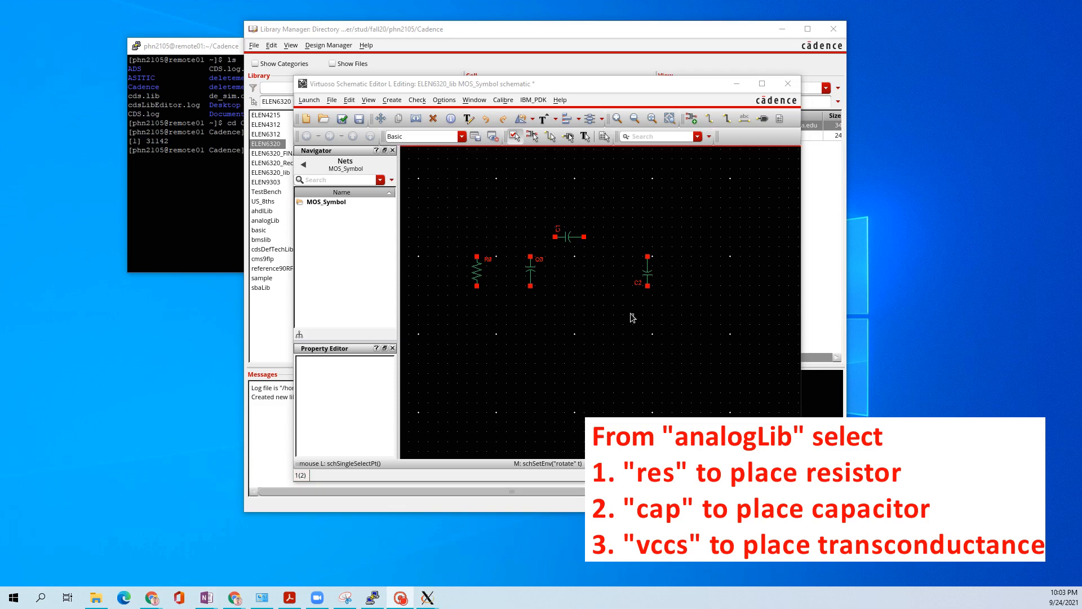
# Step: Place a second resistor, cell res from analogLib, to the right of the rightmost capacitor in the schematic
pyautogui.moveTo(630, 314); pyautogui.dragTo(635, 296, button='middle')
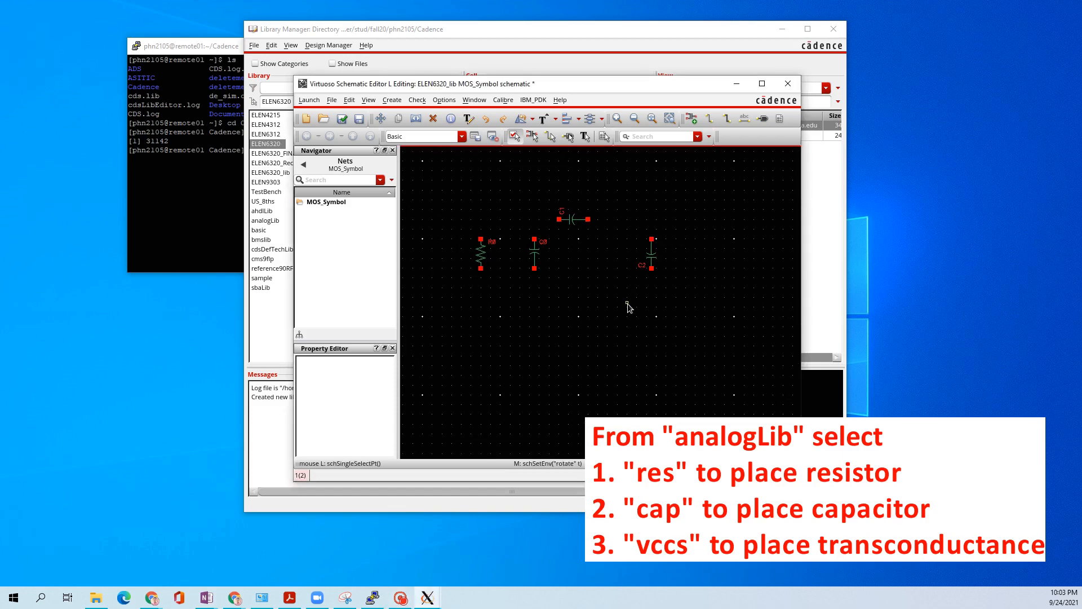
pyautogui.press('i')
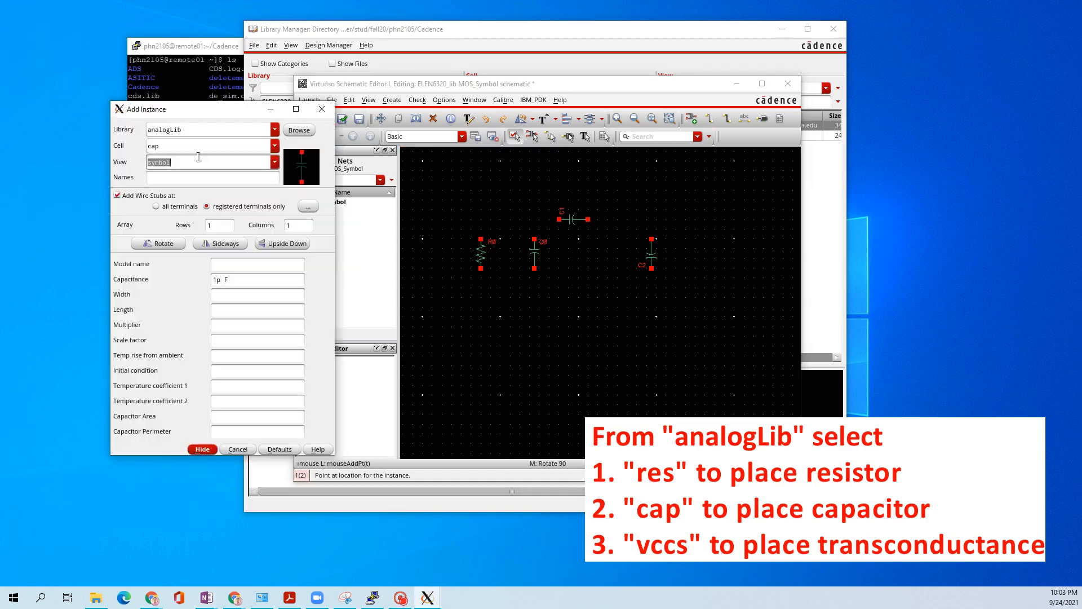
pyautogui.click(198, 149)
pyautogui.doubleClick(198, 149)
pyautogui.write('res')
pyautogui.press('Tab')
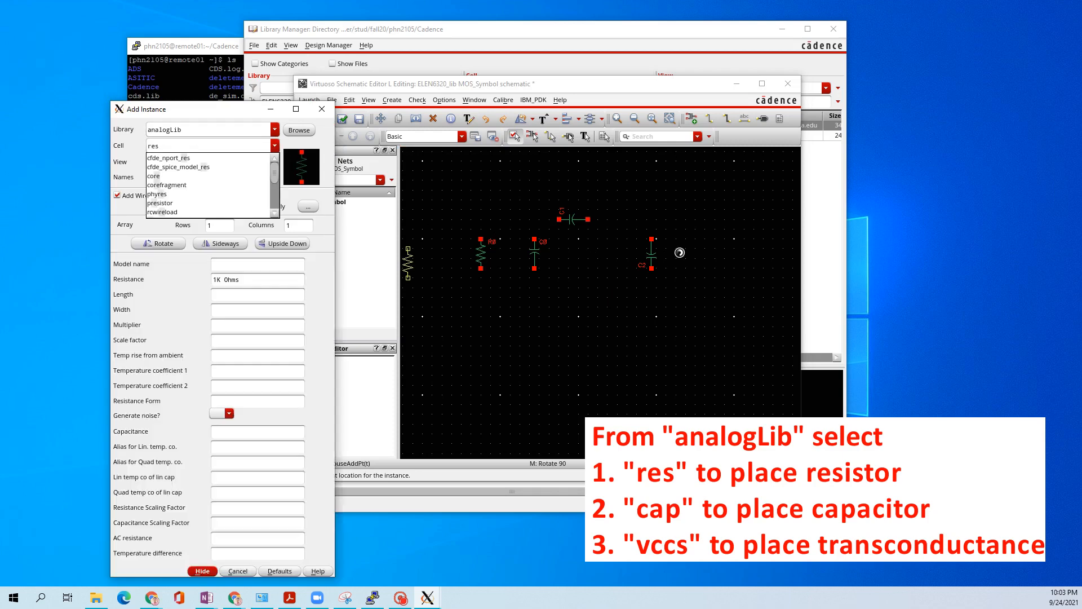
pyautogui.click(692, 247)
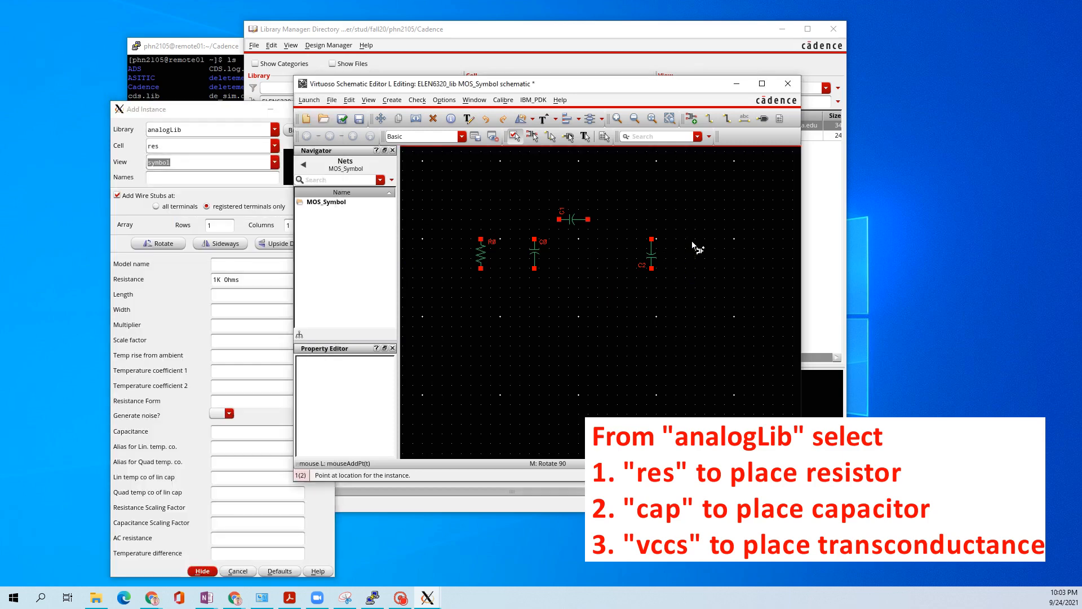
pyautogui.press('Escape')
# Step: Shift the rightmost upright capacitor and the new resistor slightly to align them with the other components
pyautogui.press('s')
pyautogui.click(653, 255)
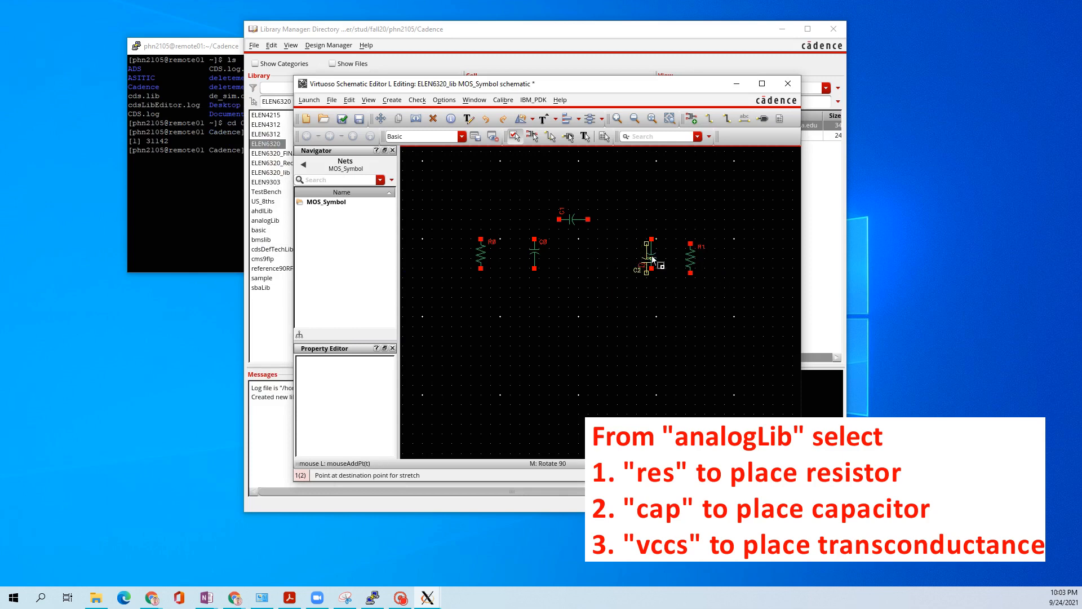
pyautogui.moveTo(654, 255)
pyautogui.mouseDown()
pyautogui.moveTo(698, 255)
pyautogui.moveTo(659, 257)
pyautogui.mouseUp()
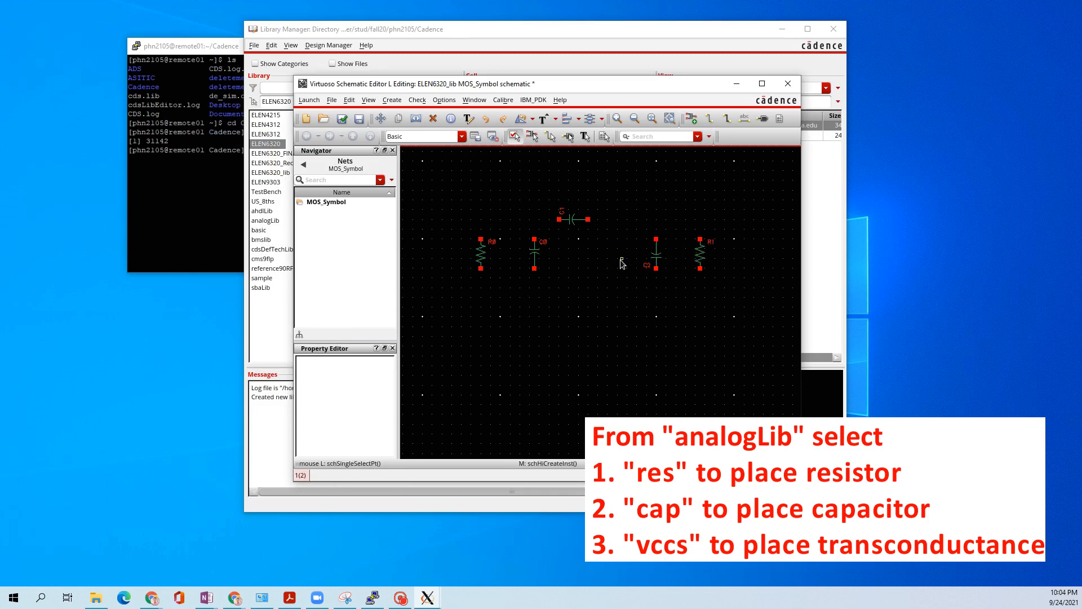
# Step: Place one transconductance instance, cell vccs from analogLib, just left of the rightmost capacitor C2
pyautogui.press('i')
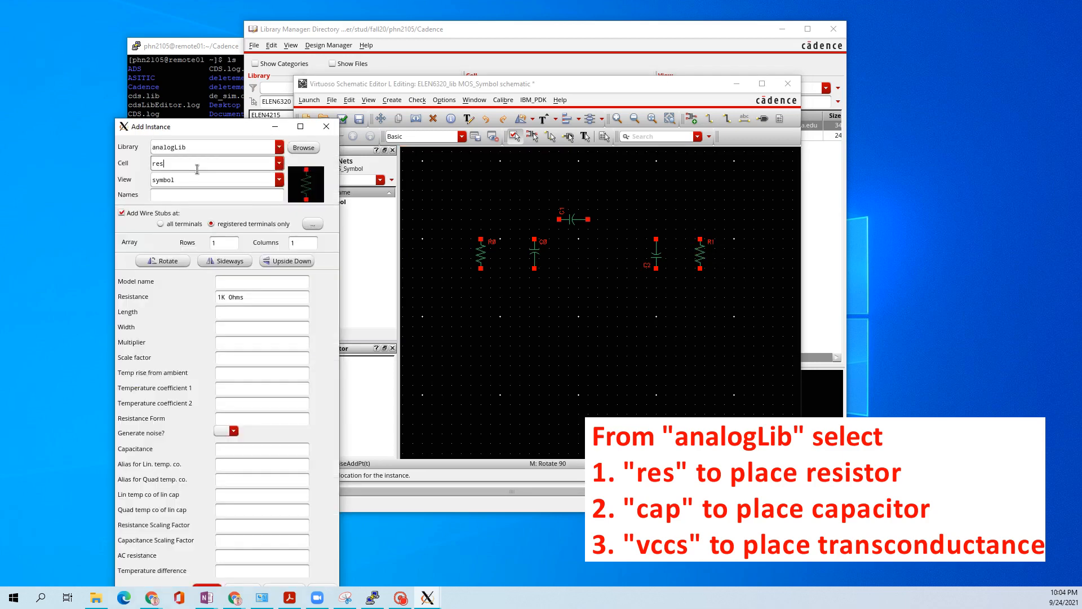
pyautogui.doubleClick(197, 168)
pyautogui.click(180, 164)
pyautogui.doubleClick(181, 163)
pyautogui.write('vccs')
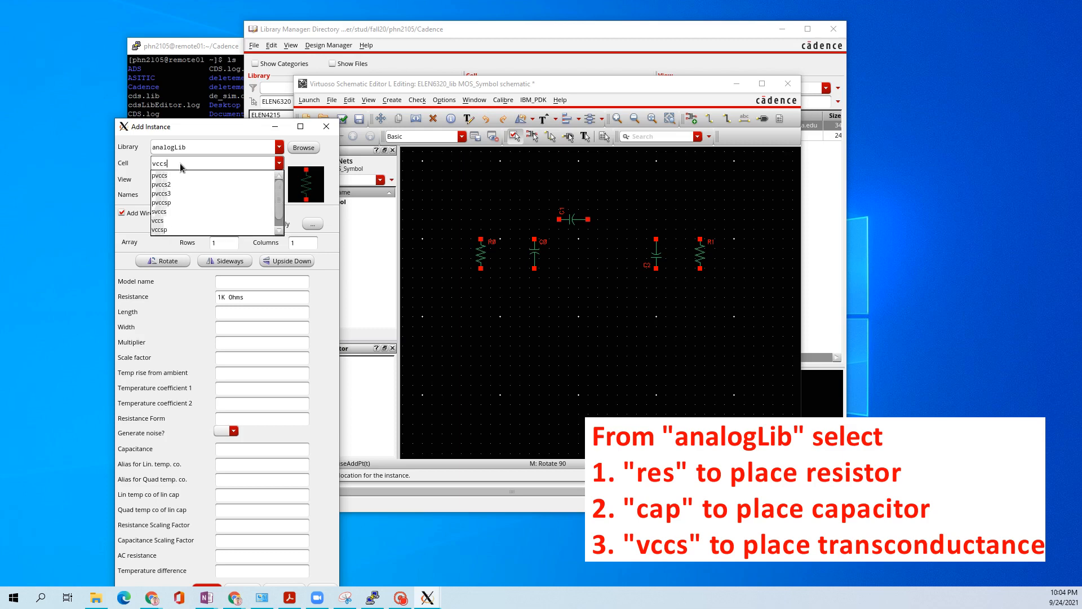
pyautogui.press('Tab')
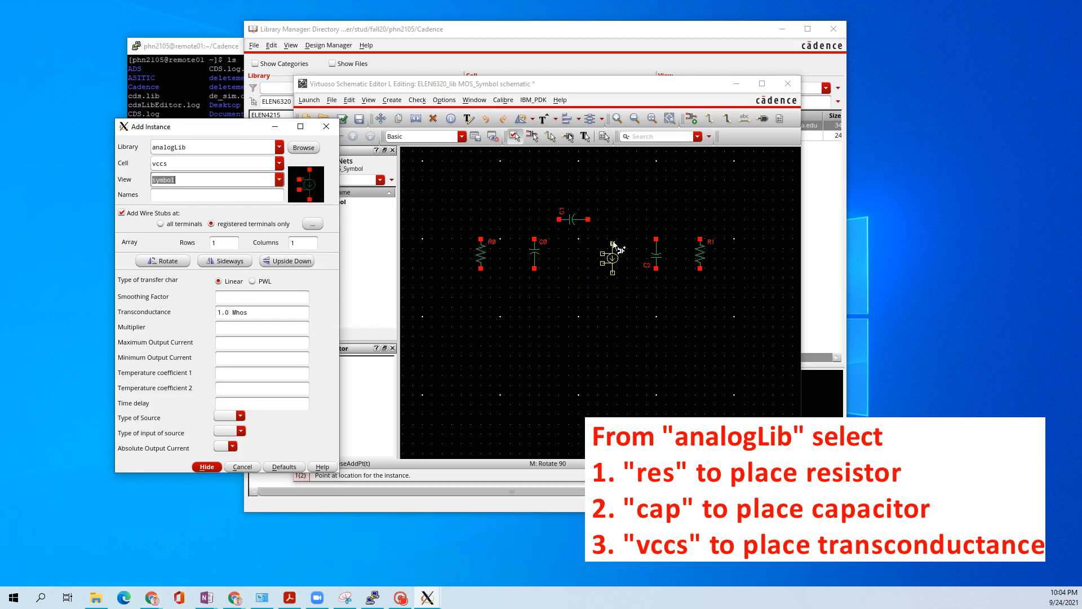
pyautogui.click(613, 244)
pyautogui.press('Escape')
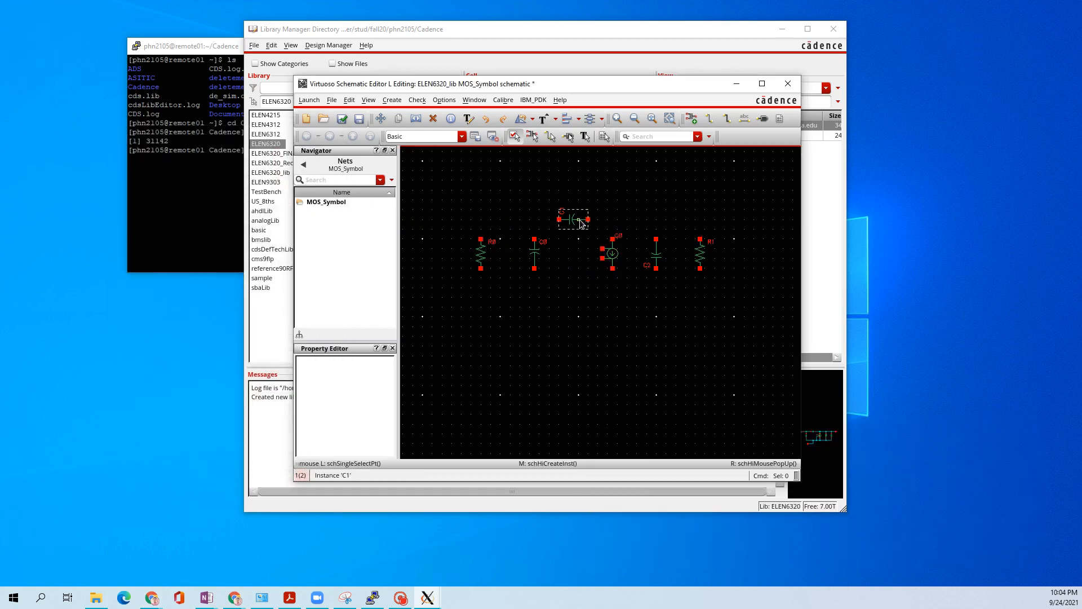
# Step: Nudge capacitors C1 and C0 into position, and rotate resistor R0 horizontal in line with C1
pyautogui.moveTo(570, 219); pyautogui.dragTo(580, 215)
pyautogui.moveTo(537, 246); pyautogui.dragTo(538, 242)
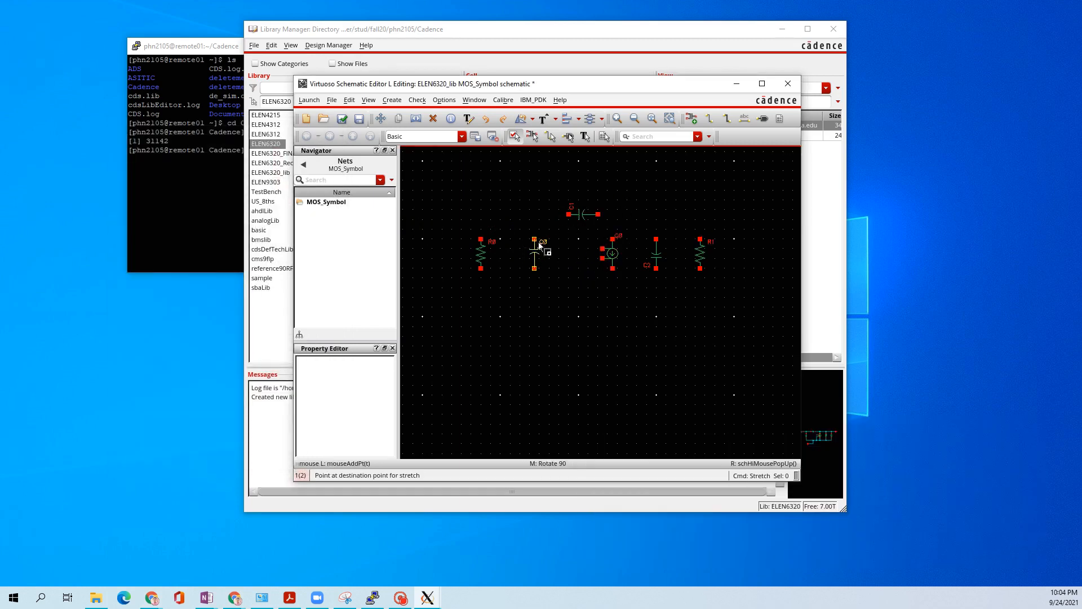
pyautogui.click(482, 248)
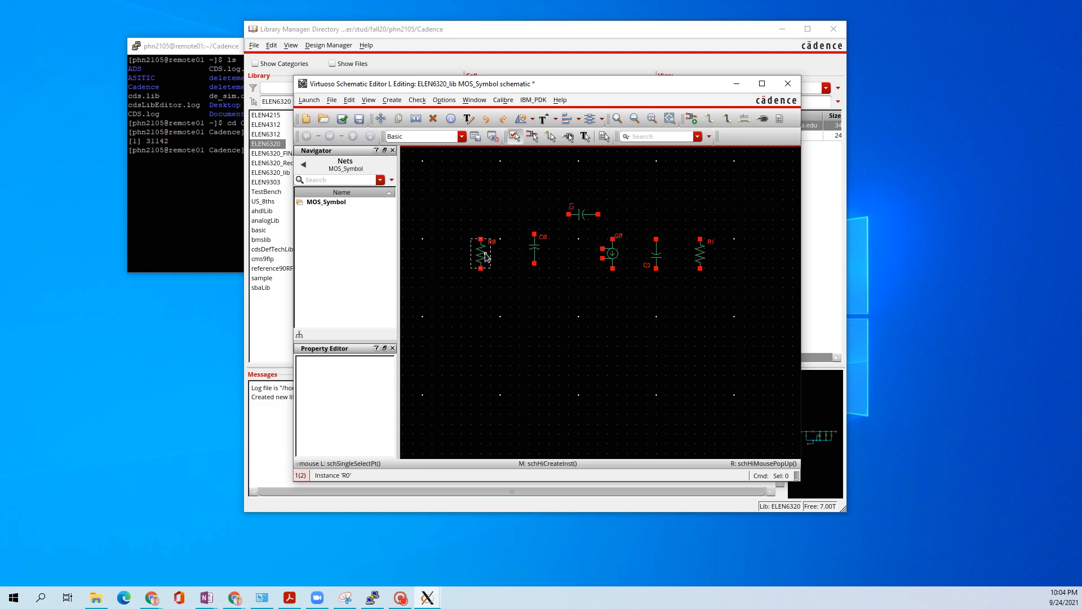
pyautogui.press('r')
pyautogui.moveTo(481, 247); pyautogui.dragTo(483, 214)
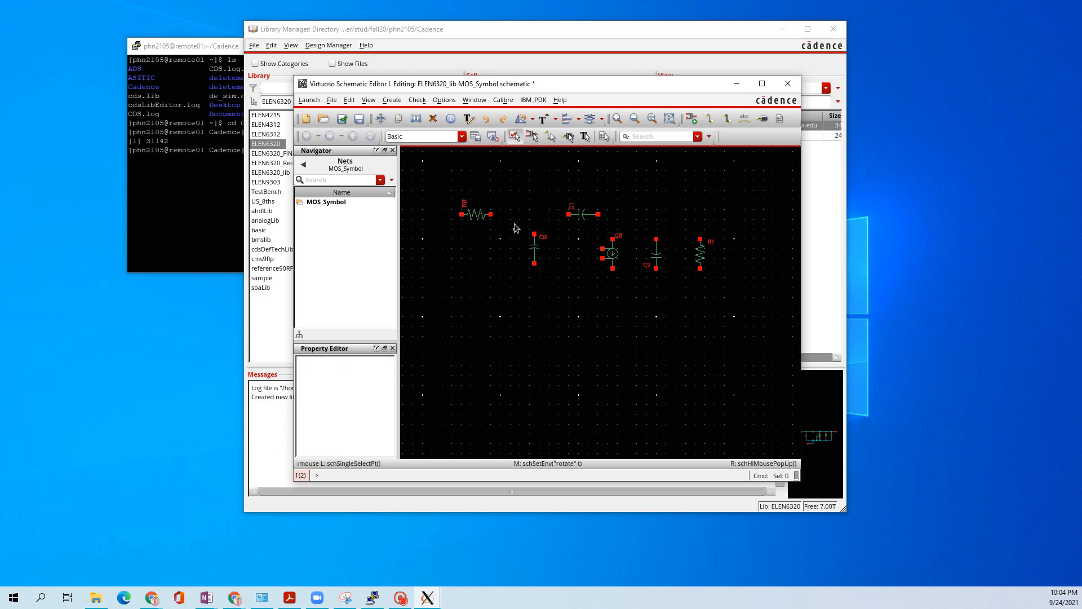
# Step: Wire resistor R0 to capacitor C1 and connect the upper terminal of C0 to that wire
pyautogui.scroll(1, 515, 223)
pyautogui.press('w')
pyautogui.click(467, 204)
pyautogui.click(622, 205)
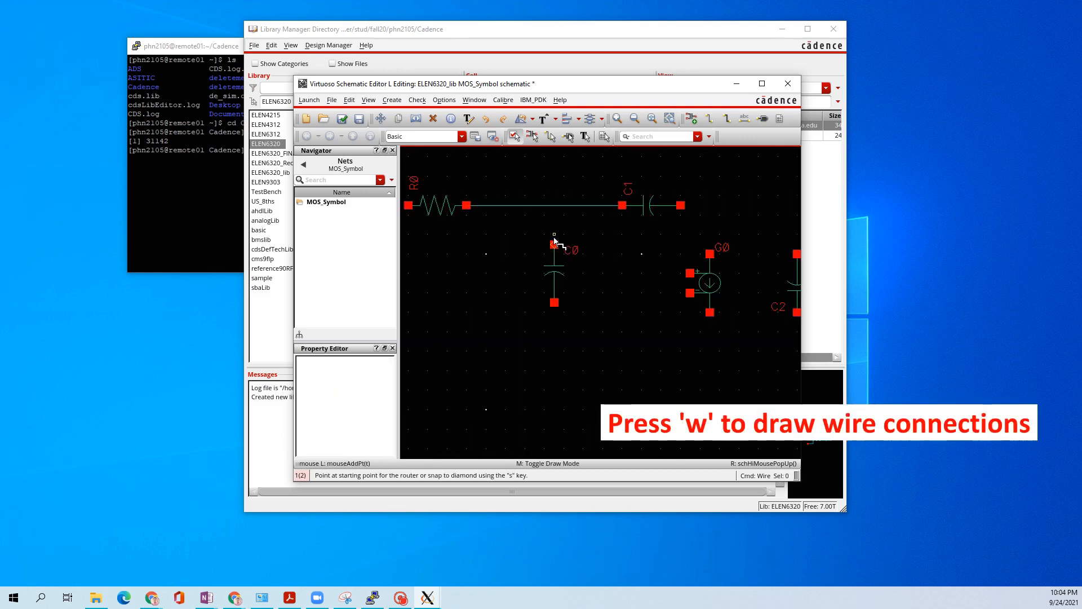
pyautogui.click(554, 244)
pyautogui.click(554, 206)
# Step: Wire the upper terminals of C2, G0 and R1 to the right terminal of capacitor C1
pyautogui.moveTo(718, 228); pyautogui.dragTo(625, 230, button='middle')
pyautogui.click(703, 255)
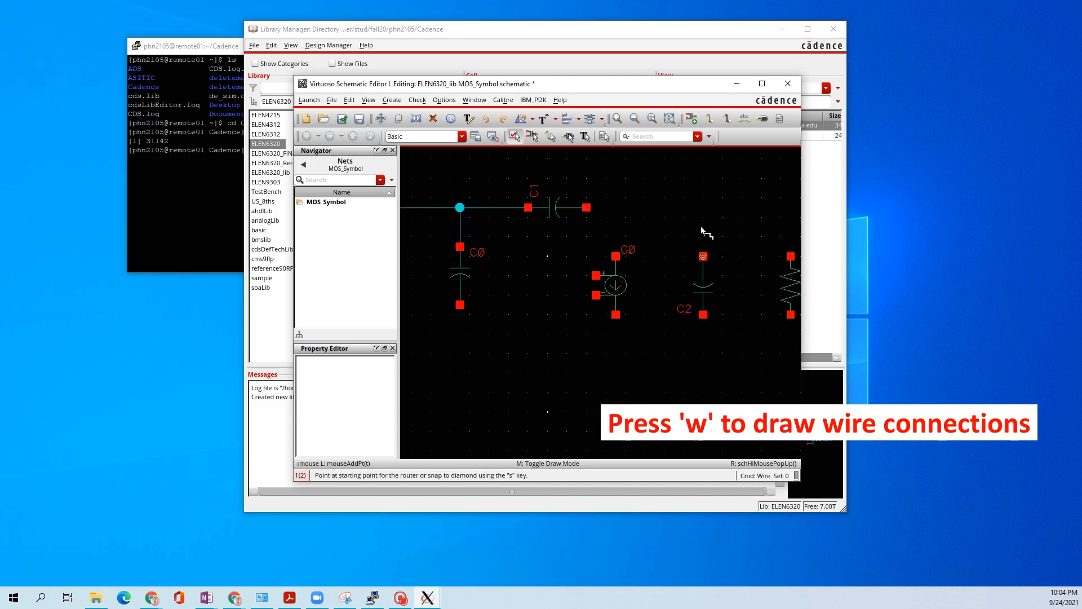
pyautogui.click(590, 207)
pyautogui.click(616, 256)
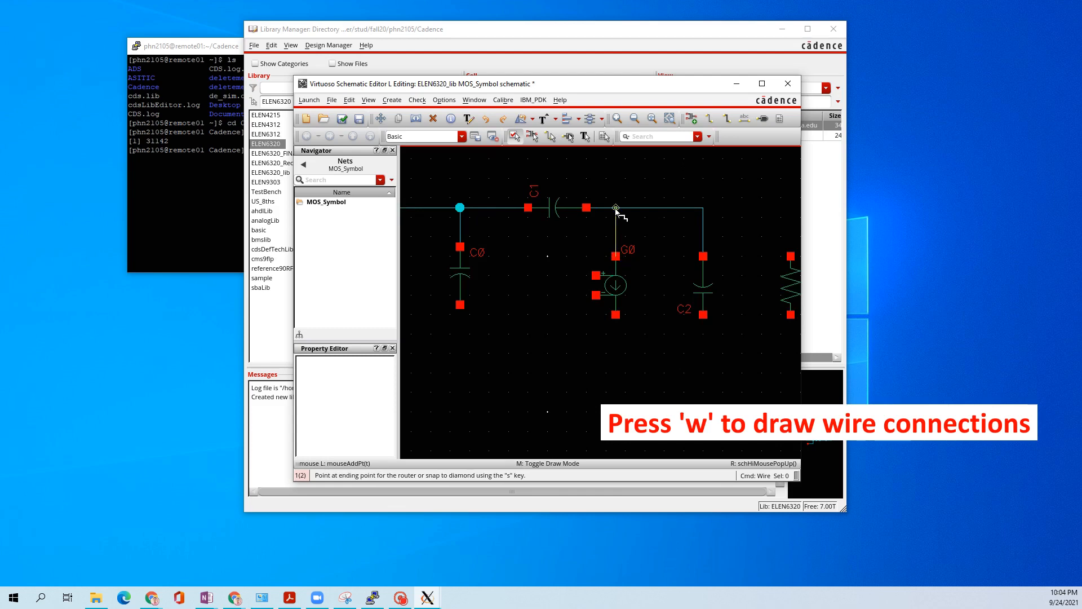
pyautogui.click(615, 208)
pyautogui.hscroll(2, 665, 258)
pyautogui.click(713, 258)
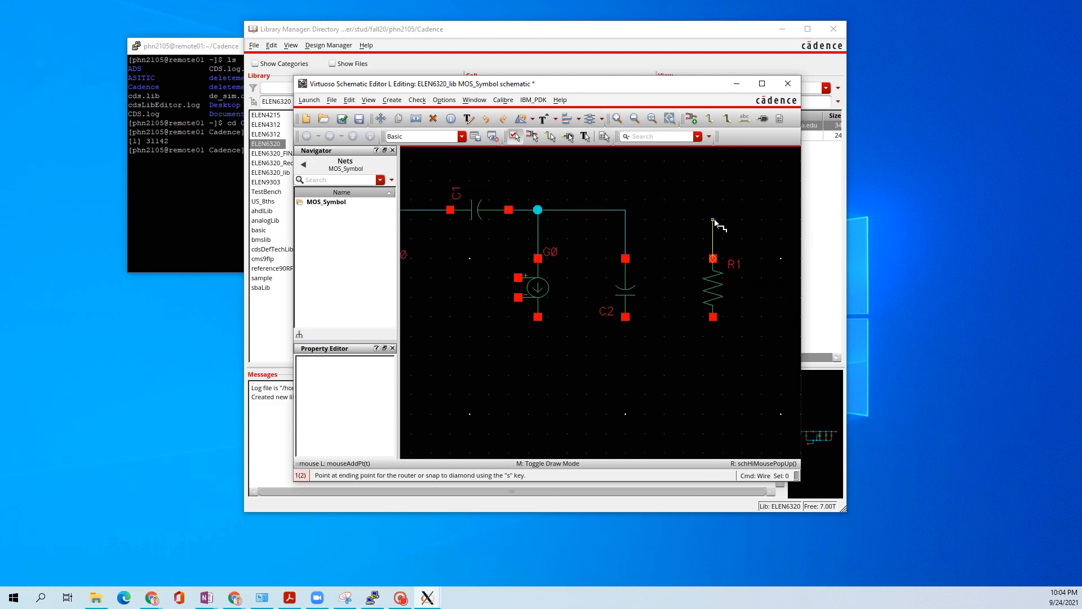
pyautogui.click(625, 210)
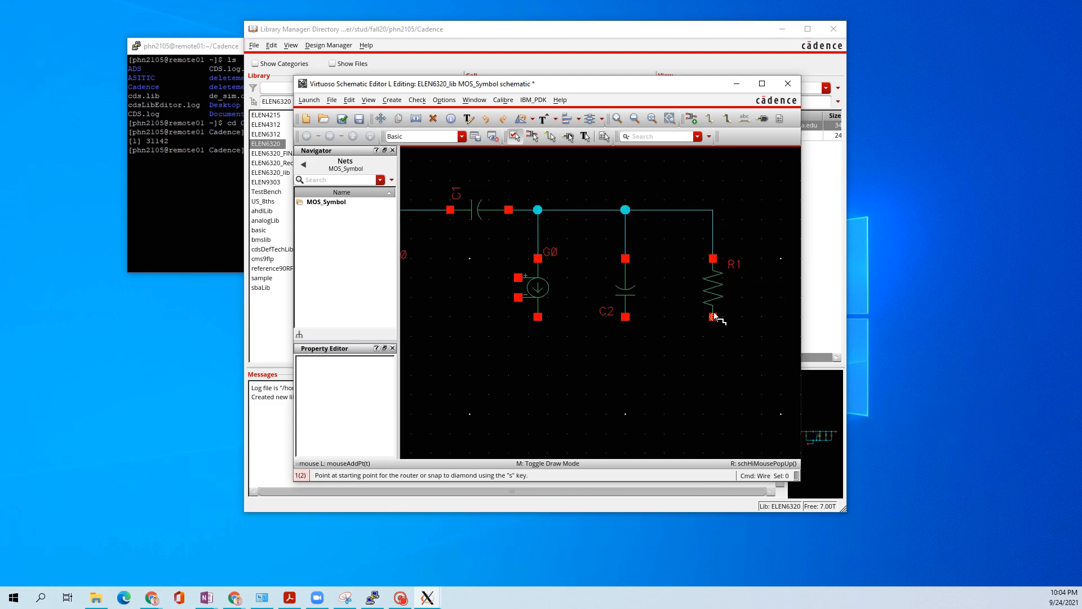
# Step: Wire the lower terminals of R1, G0, C2 and C0 together along a common bottom line
pyautogui.click(713, 317)
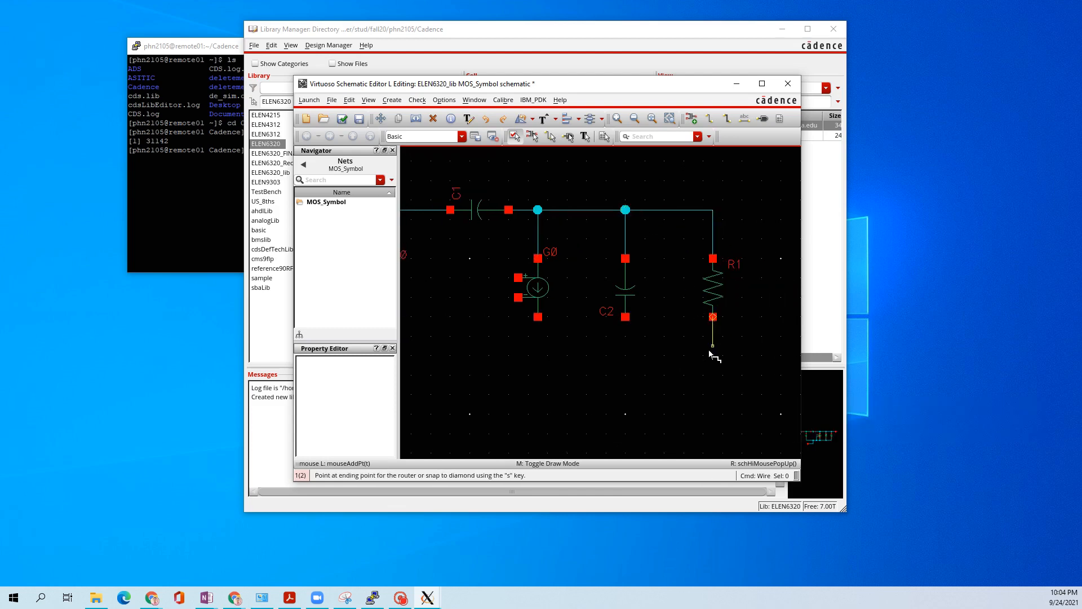
pyautogui.click(538, 317)
pyautogui.click(625, 317)
pyautogui.click(624, 355)
pyautogui.moveTo(556, 378); pyautogui.dragTo(606, 356, button='middle')
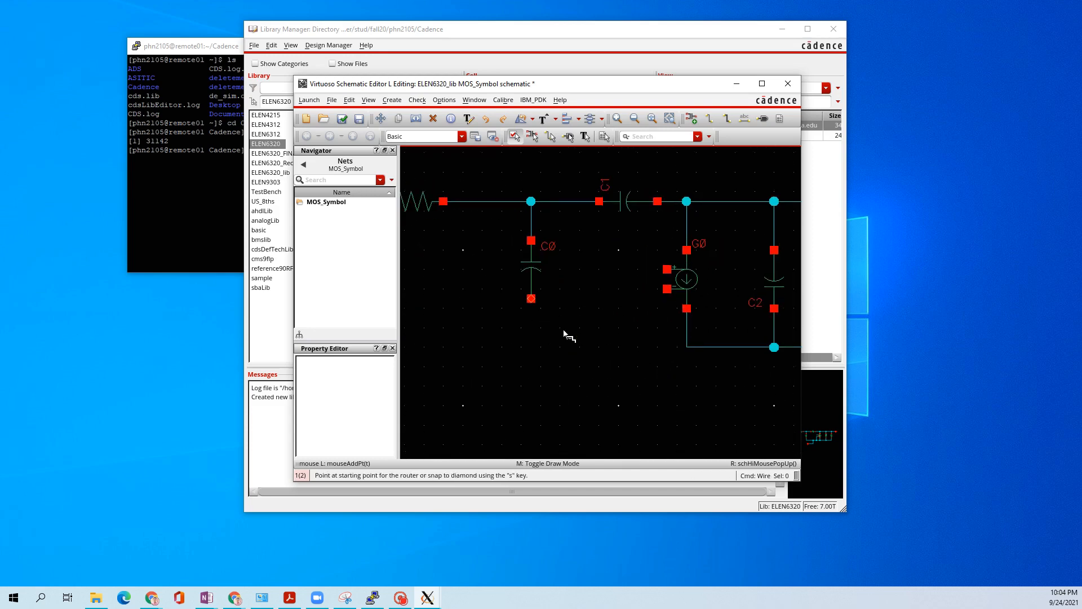
pyautogui.click(531, 299)
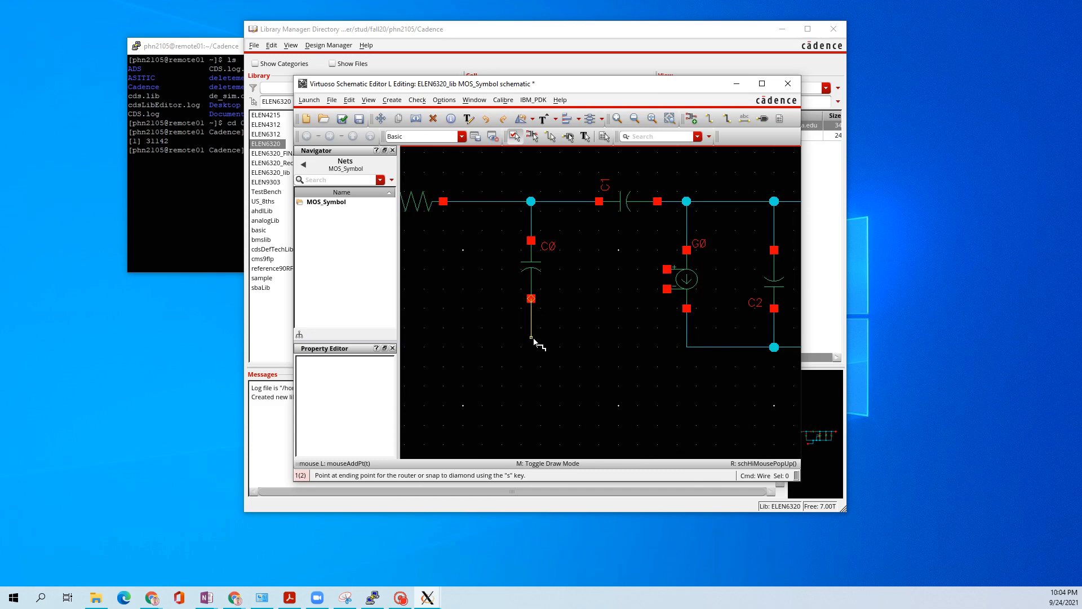
pyautogui.click(687, 348)
pyautogui.press('f')
pyautogui.press('Escape')
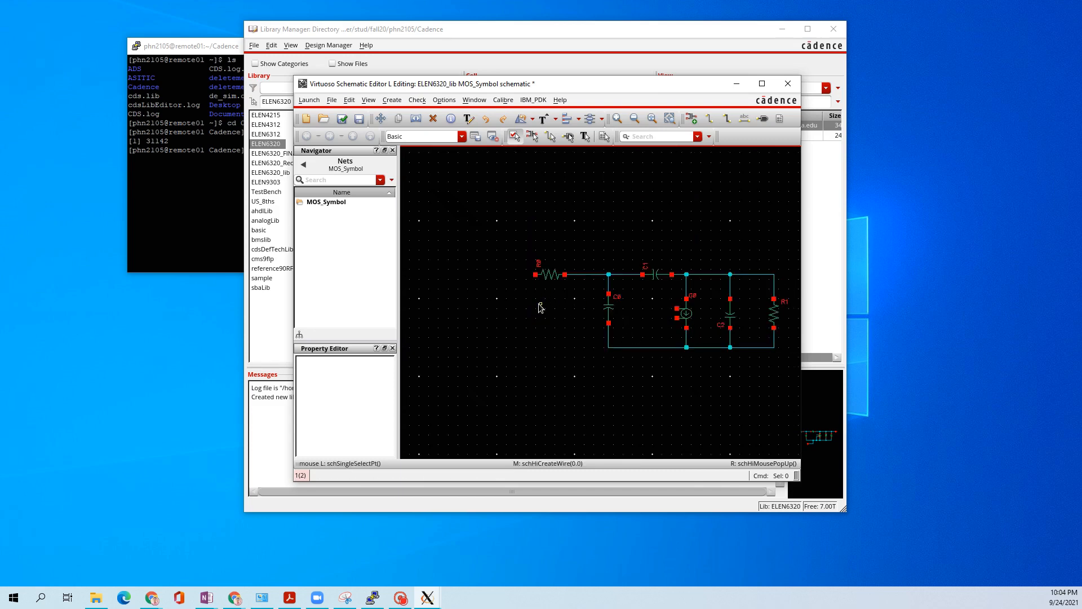
# Step: Draw a short open-ended wire leftward from the free terminal of resistor R0
pyautogui.moveTo(539, 307); pyautogui.dragTo(499, 307, button='middle')
pyautogui.press('w')
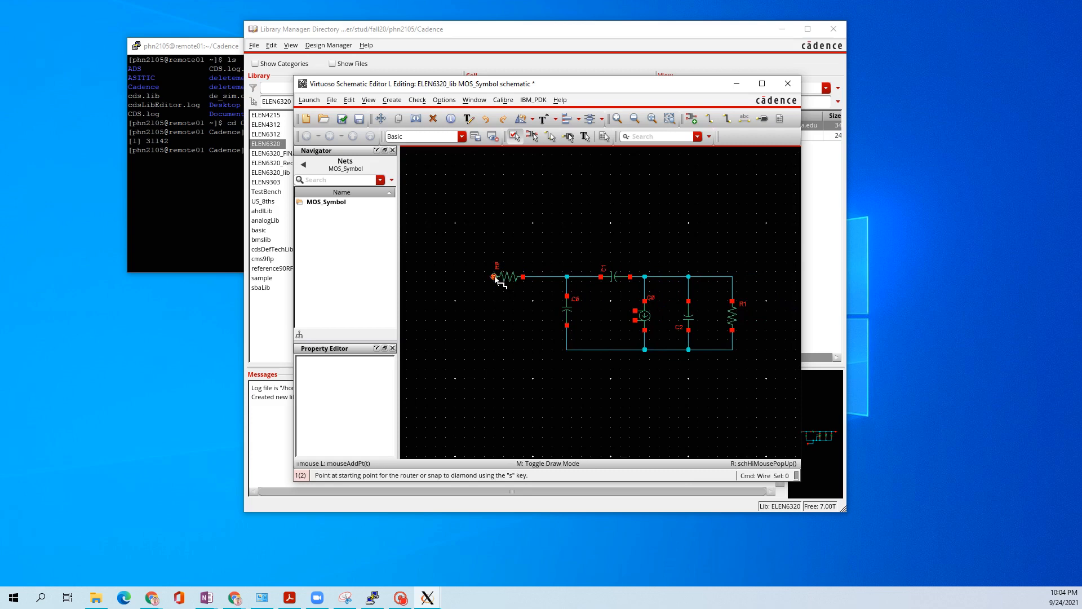
pyautogui.click(494, 276)
pyautogui.click(471, 277)
pyautogui.press('Escape')
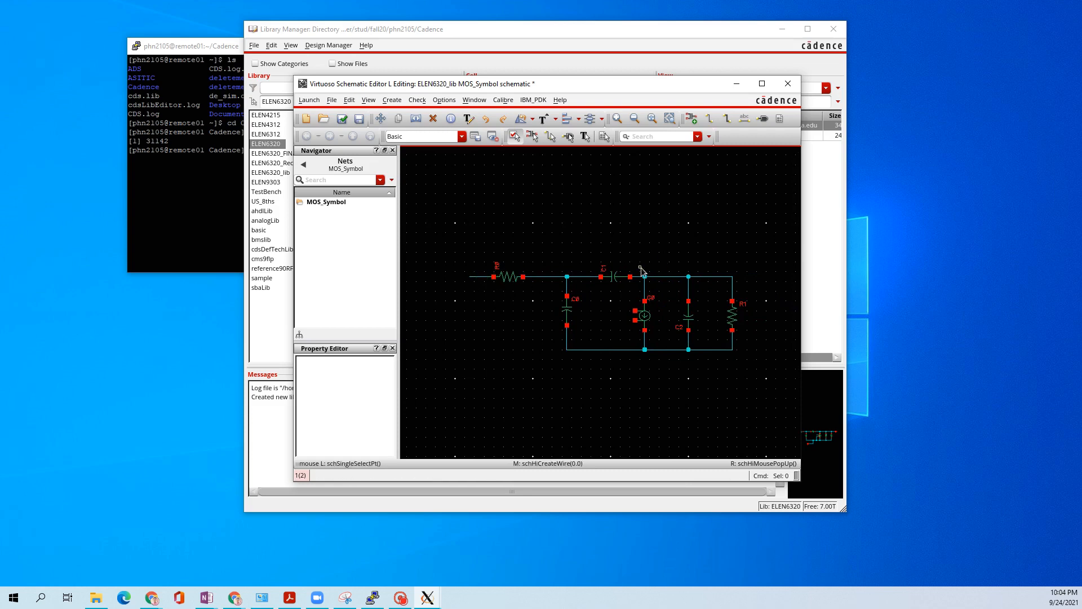
# Step: Enlarge the schematic editor window to give the circuit more drawing space
pyautogui.keyDown('ctrl'); pyautogui.scroll(2, 641, 270); pyautogui.keyUp('ctrl')
pyautogui.press('f')
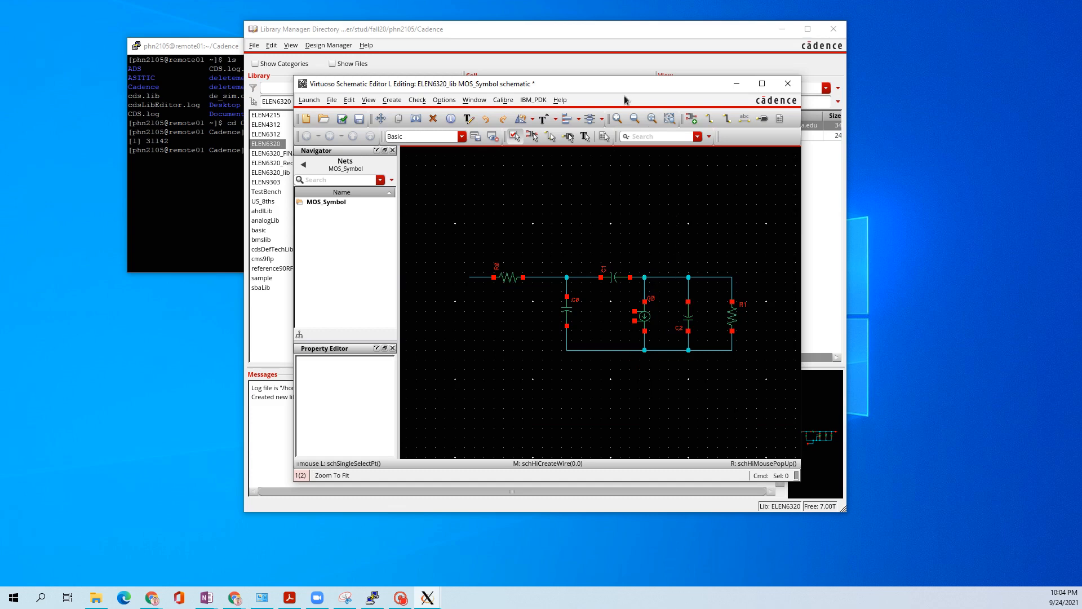
pyautogui.moveTo(800, 481); pyautogui.dragTo(1004, 578)
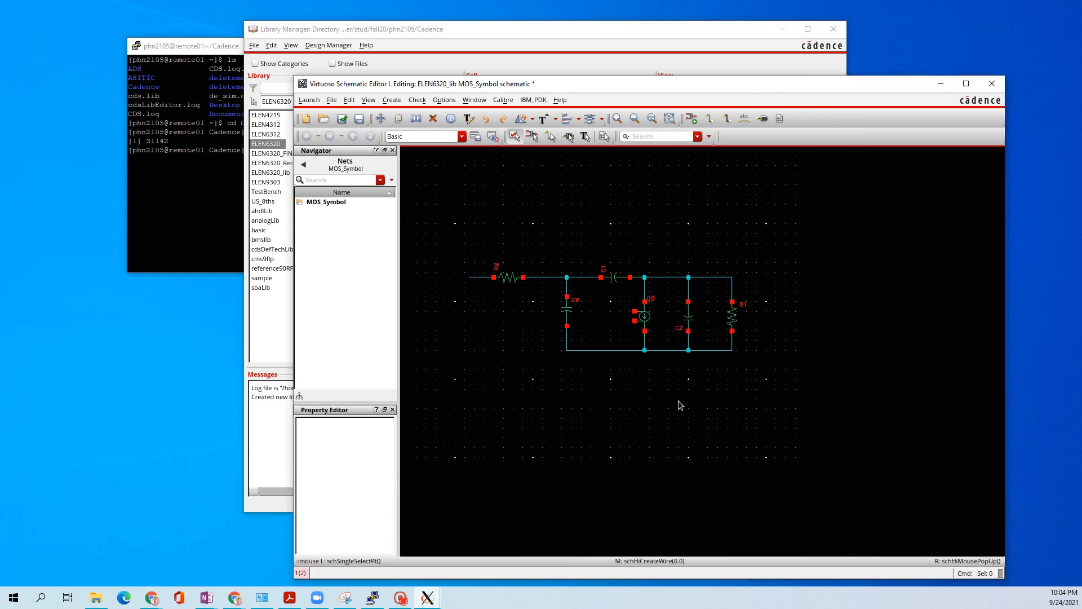
pyautogui.moveTo(679, 401); pyautogui.dragTo(701, 427, button='middle')
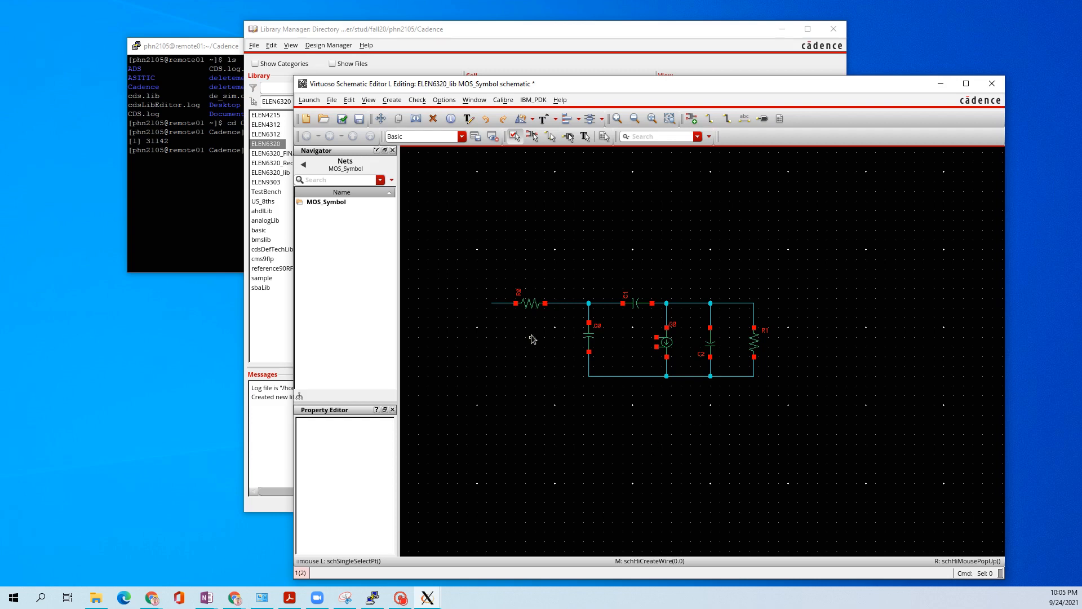
# Step: Draw a short open-ended wire rightward from the corner node above resistor R1
pyautogui.press('w')
pyautogui.click(754, 304)
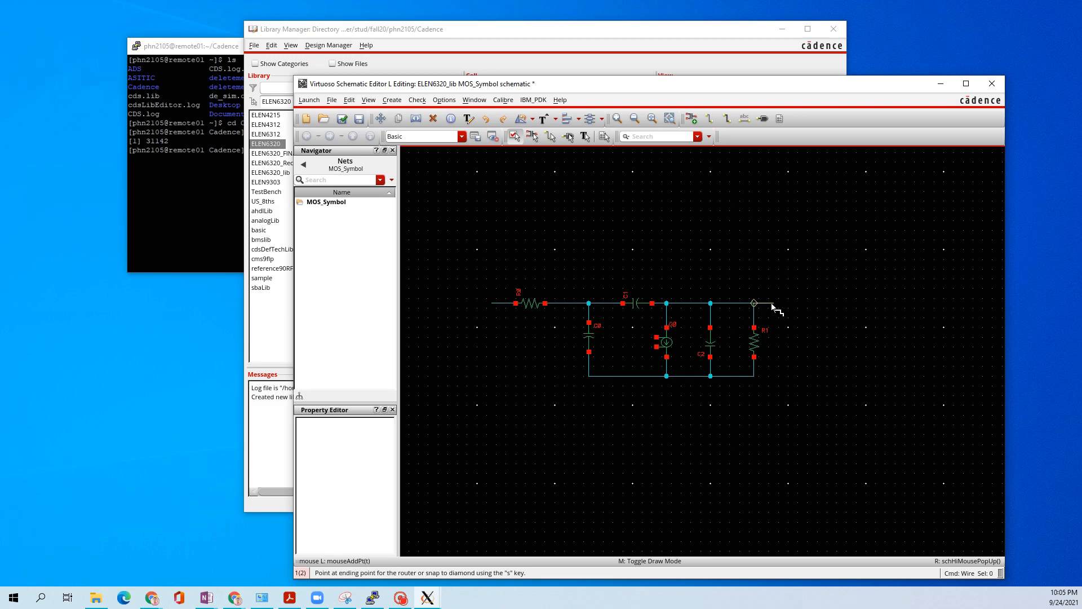
pyautogui.doubleClick(787, 303)
pyautogui.press('Escape')
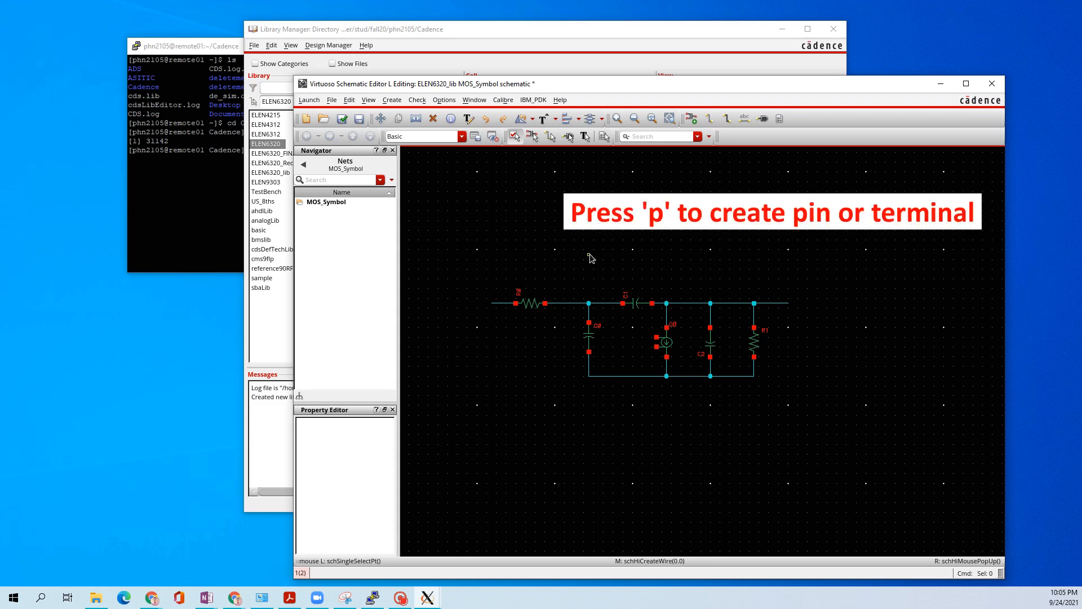
# Step: Place an inputOutput pin named GATE at the open end of the wire on resistor R0
pyautogui.press('p')
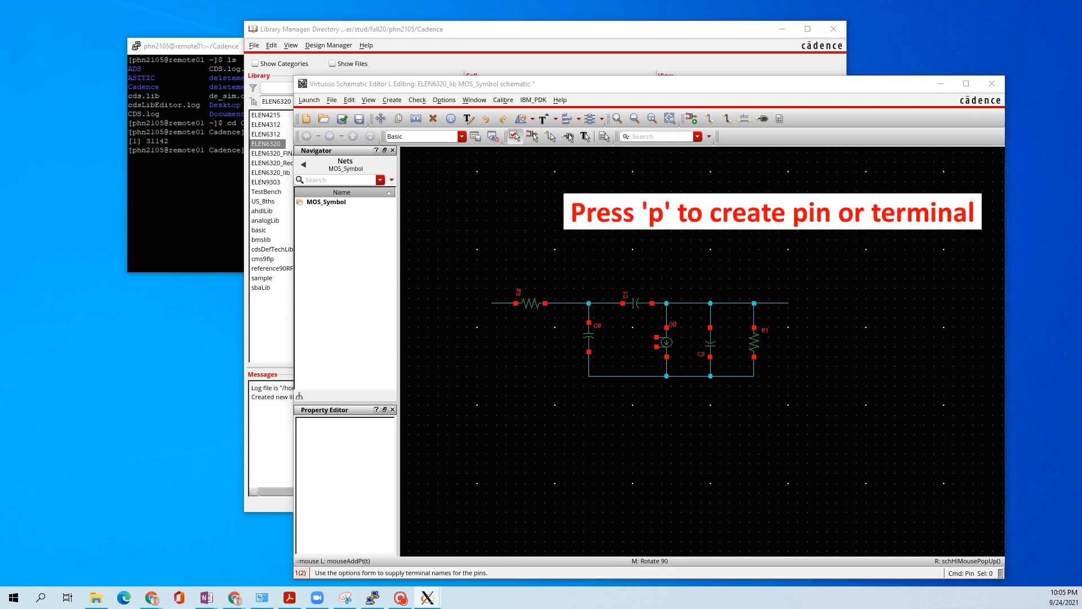
pyautogui.moveTo(0, 165); pyautogui.dragTo(168, 155)
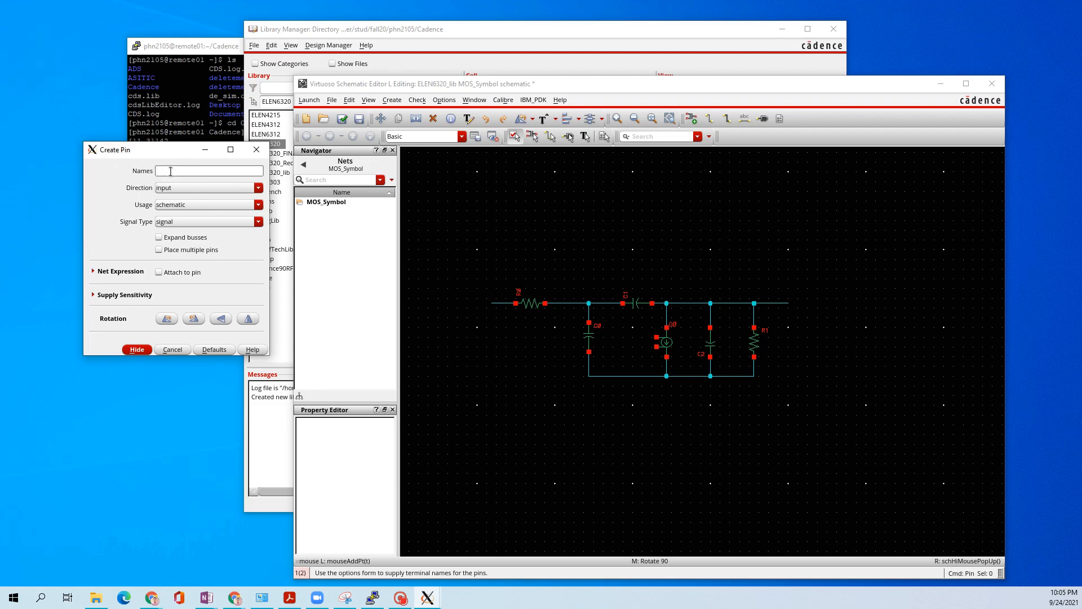
pyautogui.write('GATE')
pyautogui.click(176, 189)
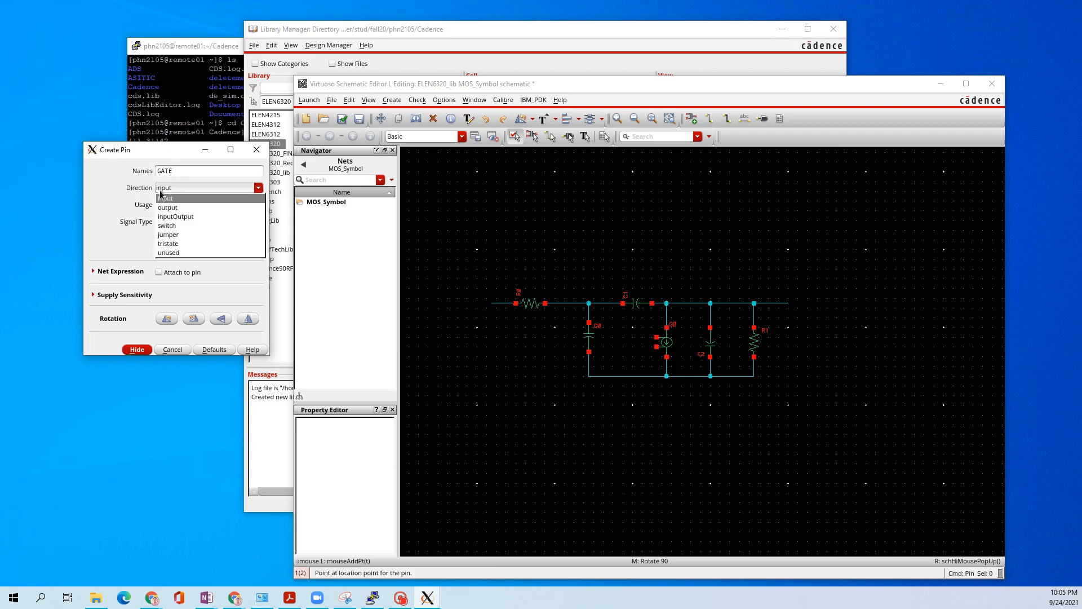
pyautogui.click(173, 218)
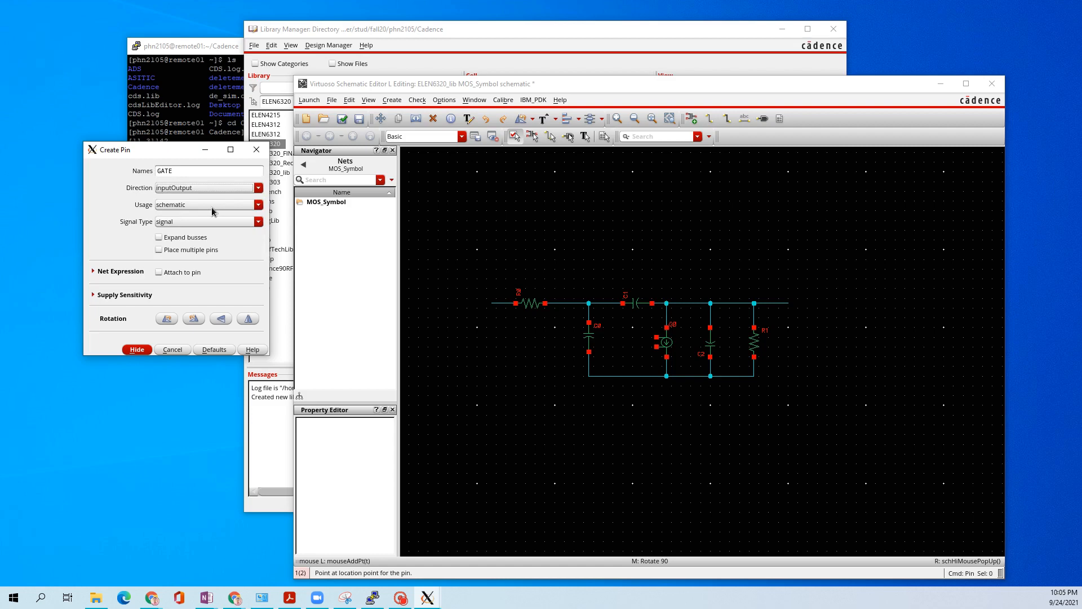
pyautogui.click(491, 306)
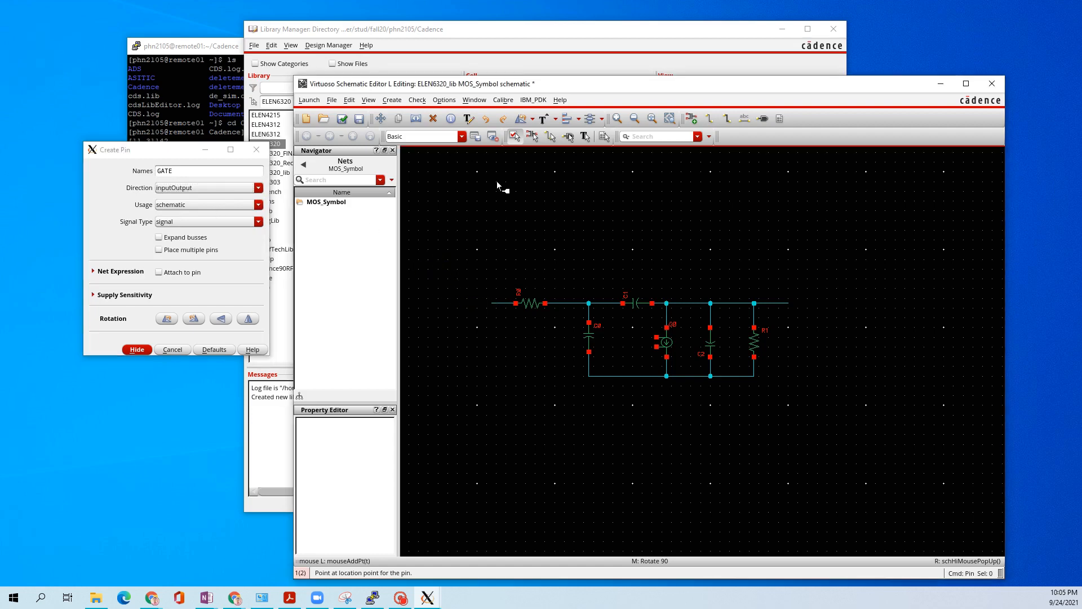
# Step: Place an inputOutput pin named DRAIN at the open end of the wire beyond resistor R1
pyautogui.click(205, 172)
pyautogui.write('DRAIN')
pyautogui.press('Tab')
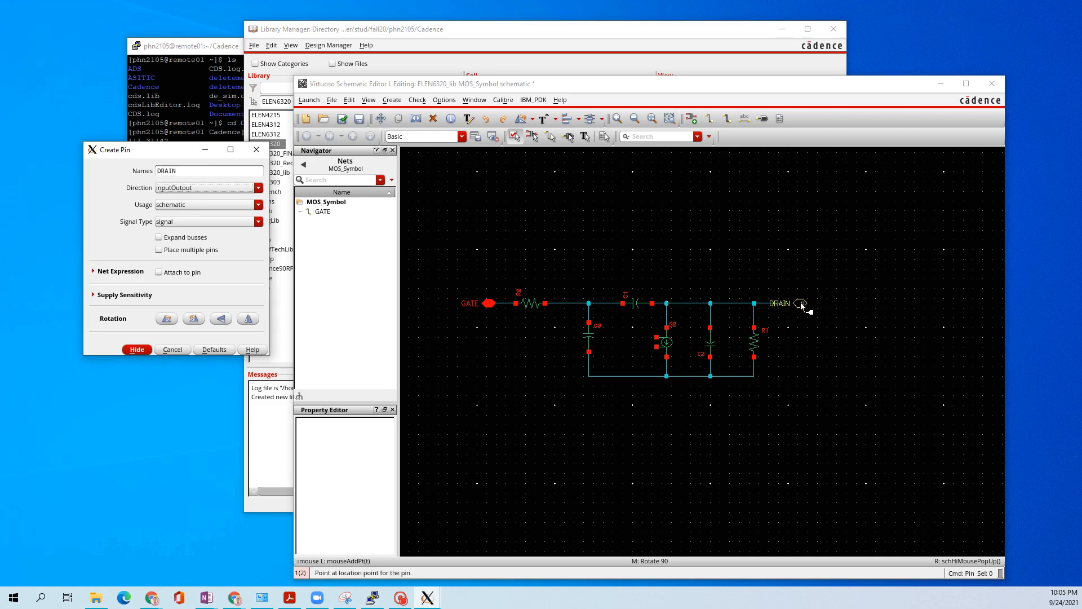
pyautogui.click(799, 302)
# Step: Place an inputOutput pin named SOURCE just below the common bottom line, between C0 and G0
pyautogui.click(207, 170)
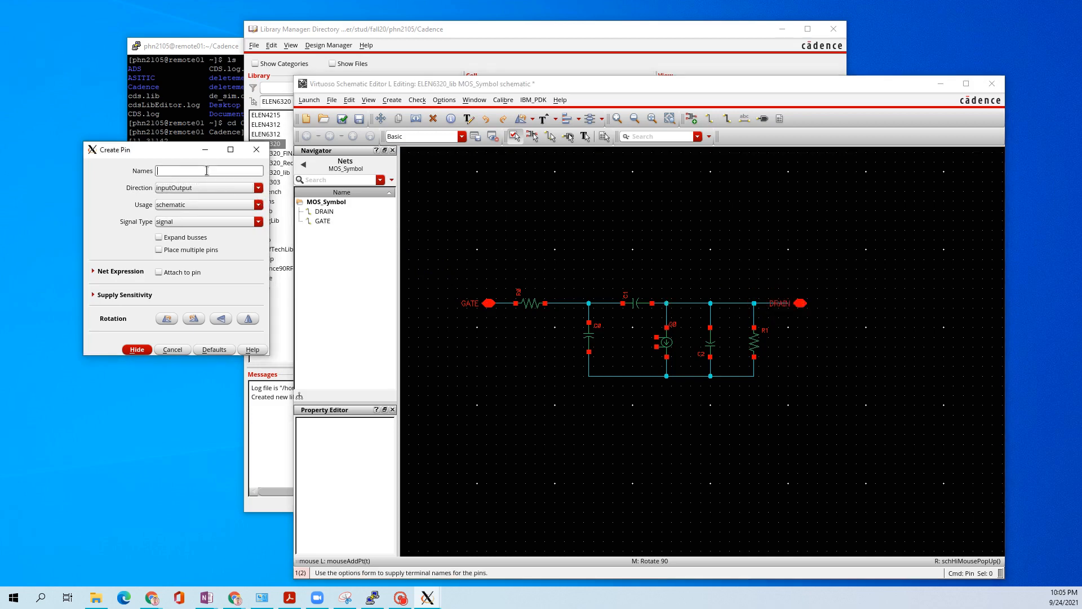
pyautogui.write('SOURCE')
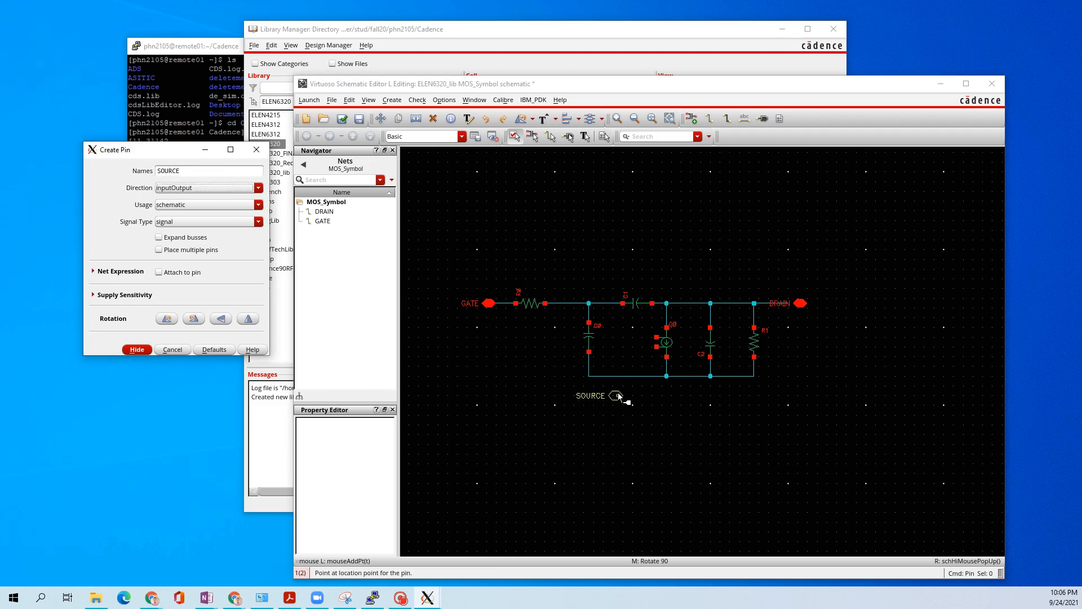
pyautogui.click(616, 394)
# Step: Wire the SOURCE pin straight up to the common bottom line
pyautogui.press('w')
pyautogui.keyDown('ctrl'); pyautogui.scroll(2, 628, 385); pyautogui.keyUp('ctrl')
pyautogui.click(586, 423)
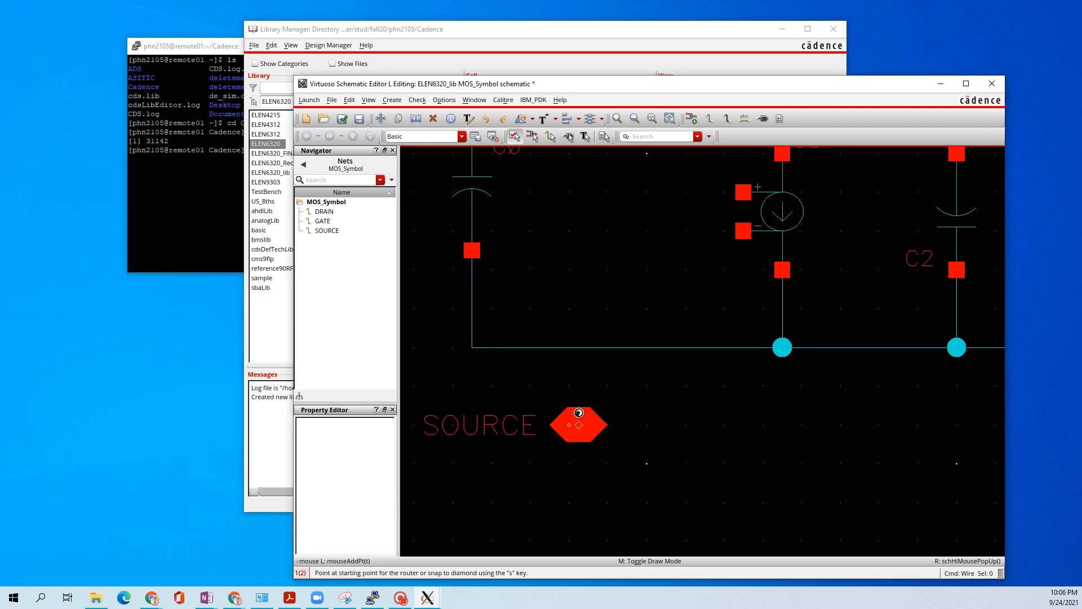
pyautogui.click(583, 353)
# Step: Wire the DRAIN pin to the end of the circuit's upper line
pyautogui.scroll(-1, 587, 383)
pyautogui.scroll(-1, 592, 394)
pyautogui.scroll(1, 723, 300)
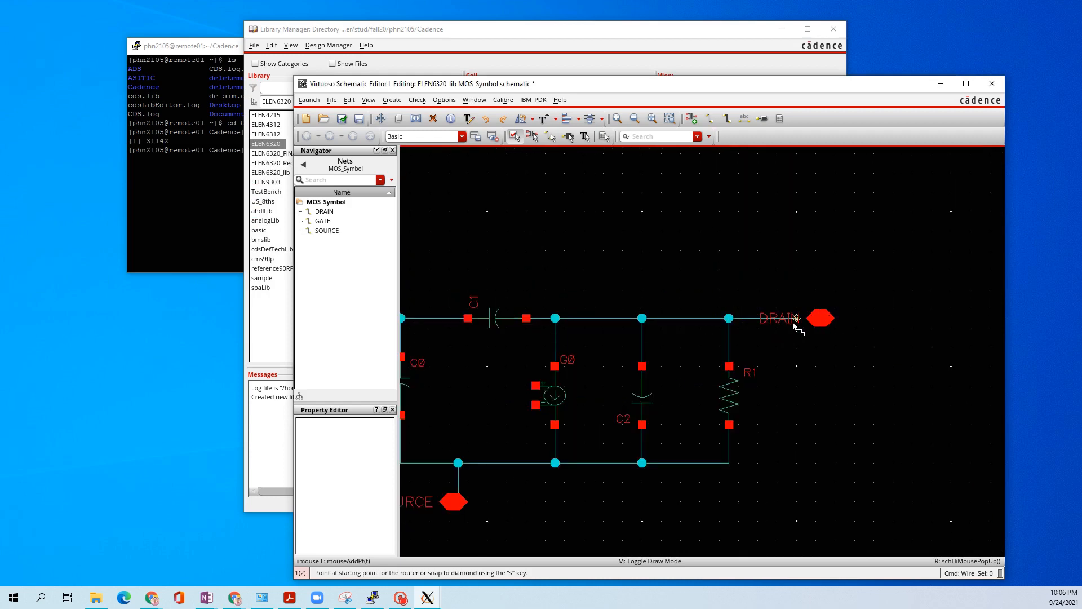
pyautogui.click(817, 316)
pyautogui.click(795, 315)
# Step: Wire the negative control terminal of G0 down to the common bottom line
pyautogui.scroll(-1, 789, 403)
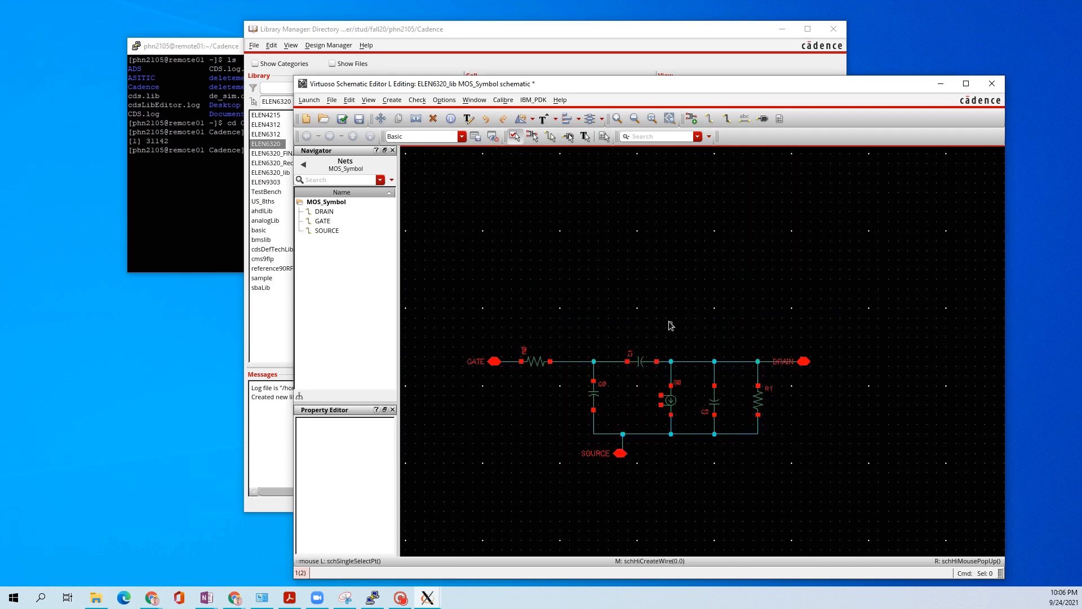
pyautogui.moveTo(669, 321); pyautogui.dragTo(671, 270, button='middle')
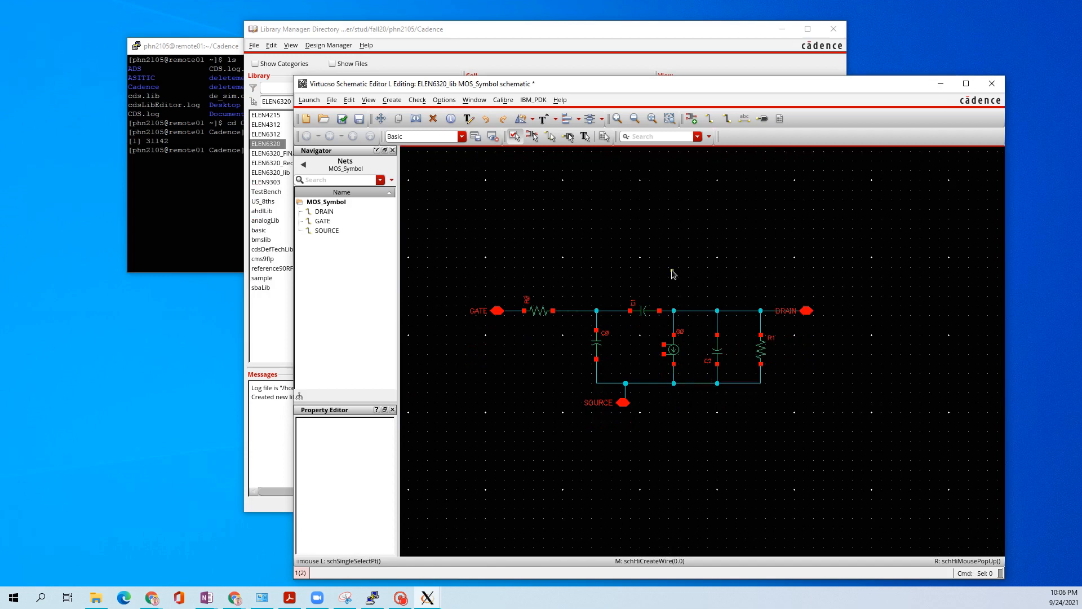
pyautogui.scroll(1, 632, 328)
pyautogui.press('w')
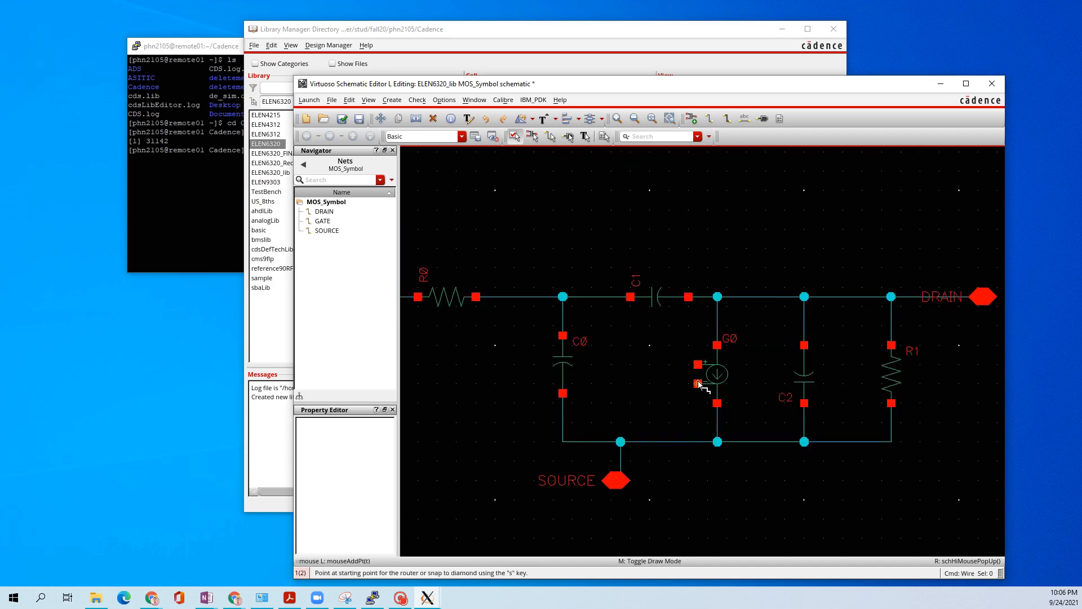
pyautogui.click(698, 383)
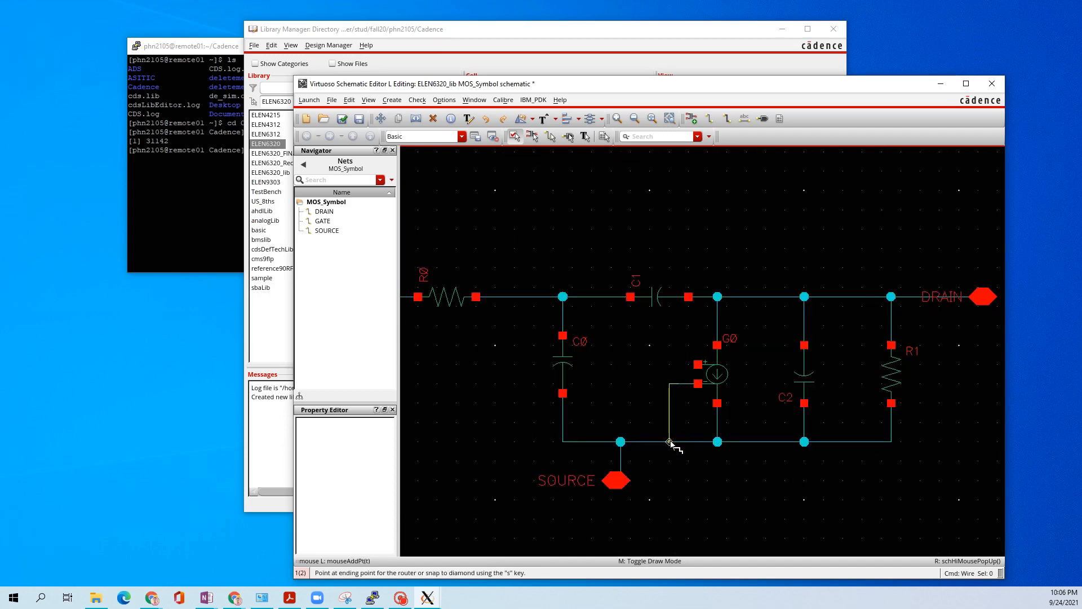
pyautogui.click(670, 441)
# Step: Draw a short open-ended wire leftward from the positive control terminal of G0
pyautogui.click(699, 364)
pyautogui.click(650, 364)
pyautogui.press('Escape')
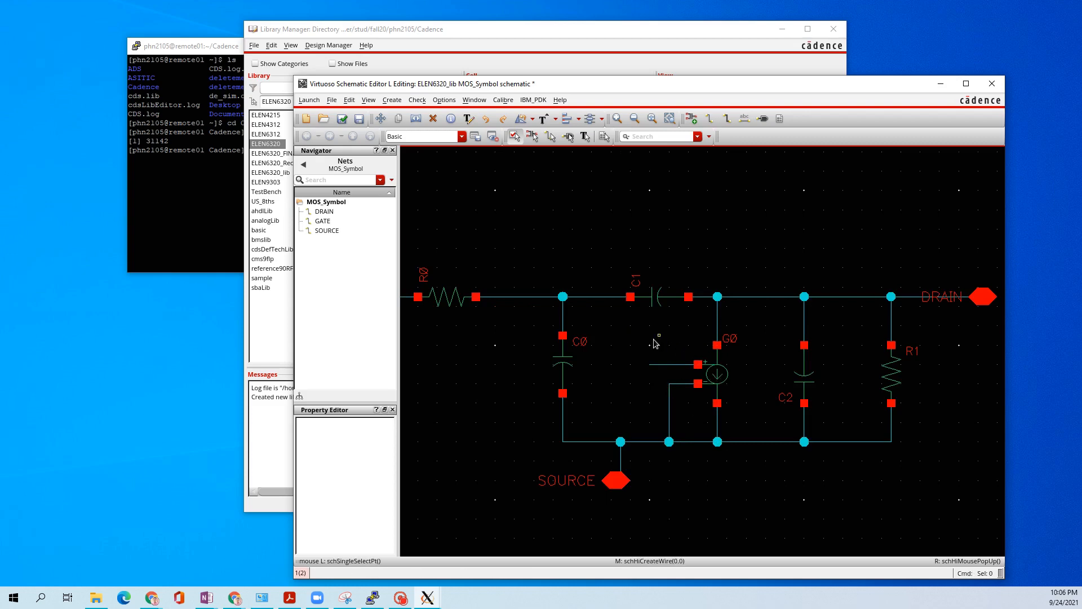
pyautogui.press('l')
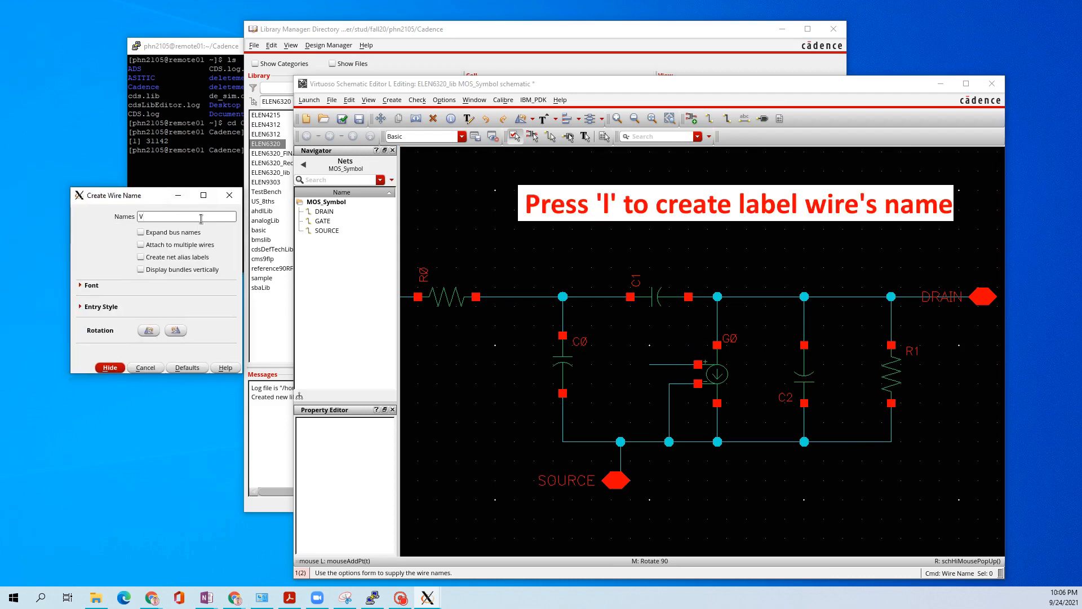
pyautogui.write('V')
pyautogui.press('Return')
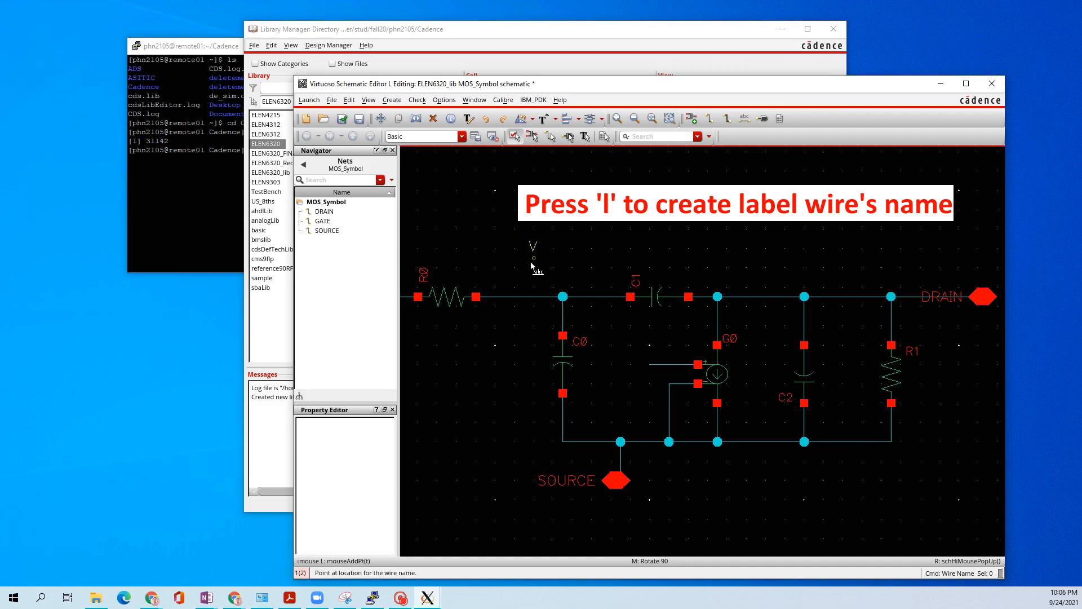
pyautogui.press('Escape')
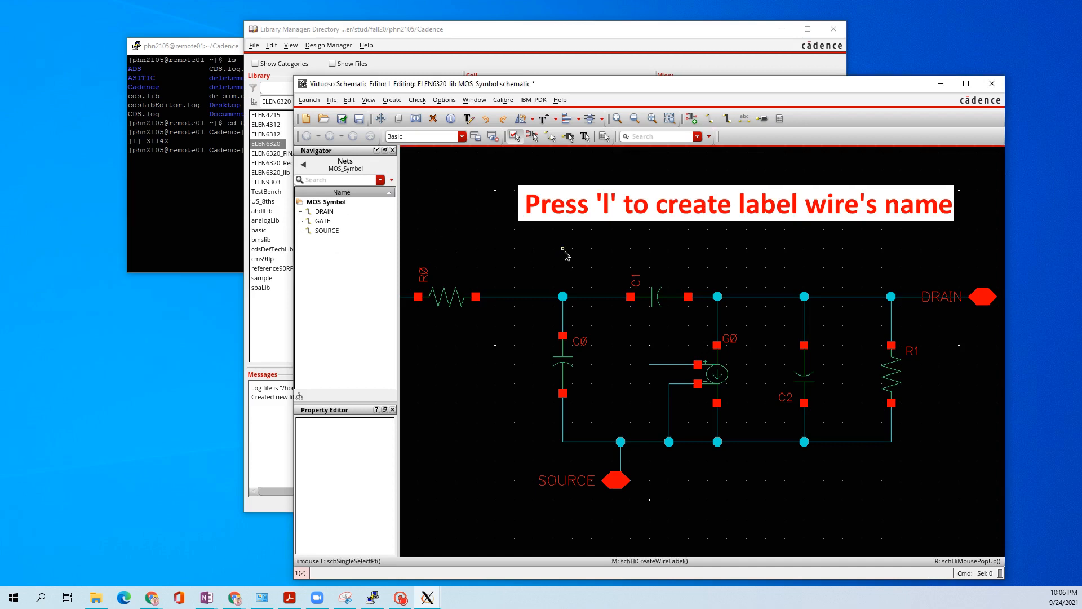
# Step: Label the open wire on G0's positive control terminal with the net name vgs
pyautogui.press('l')
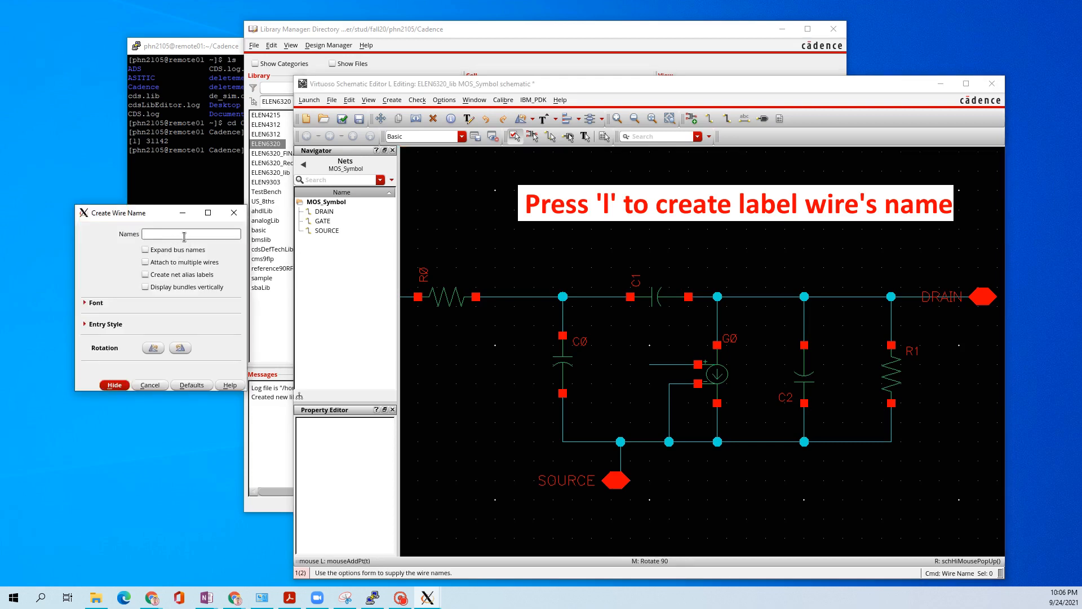
pyautogui.write('vgs')
pyautogui.press('Tab')
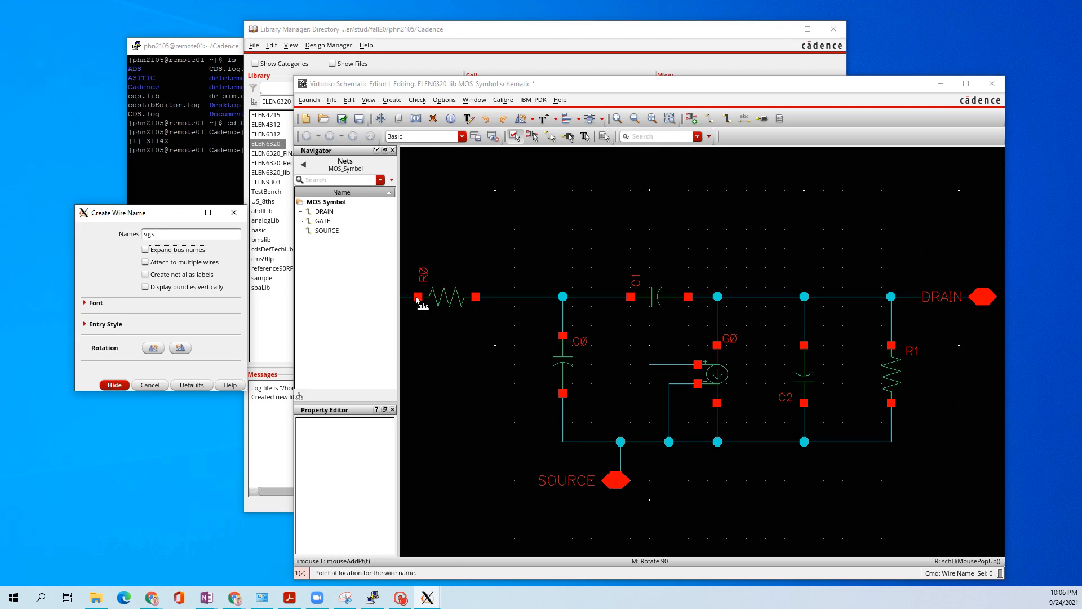
pyautogui.click(672, 363)
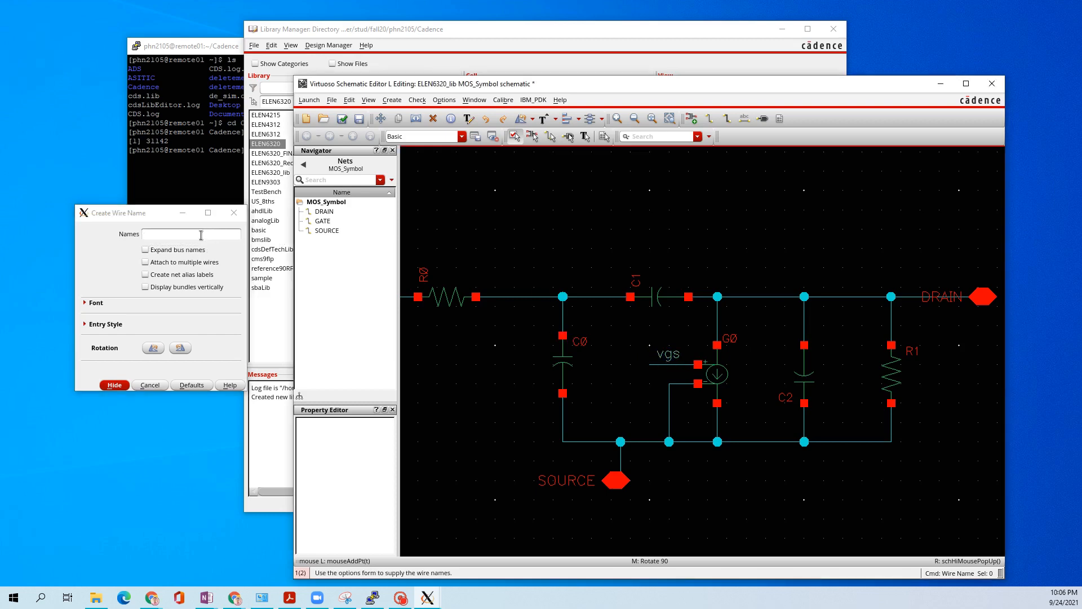
# Step: Label the wire between the C0 node and capacitor C1 with the same net name, vgs
pyautogui.write('vgs')
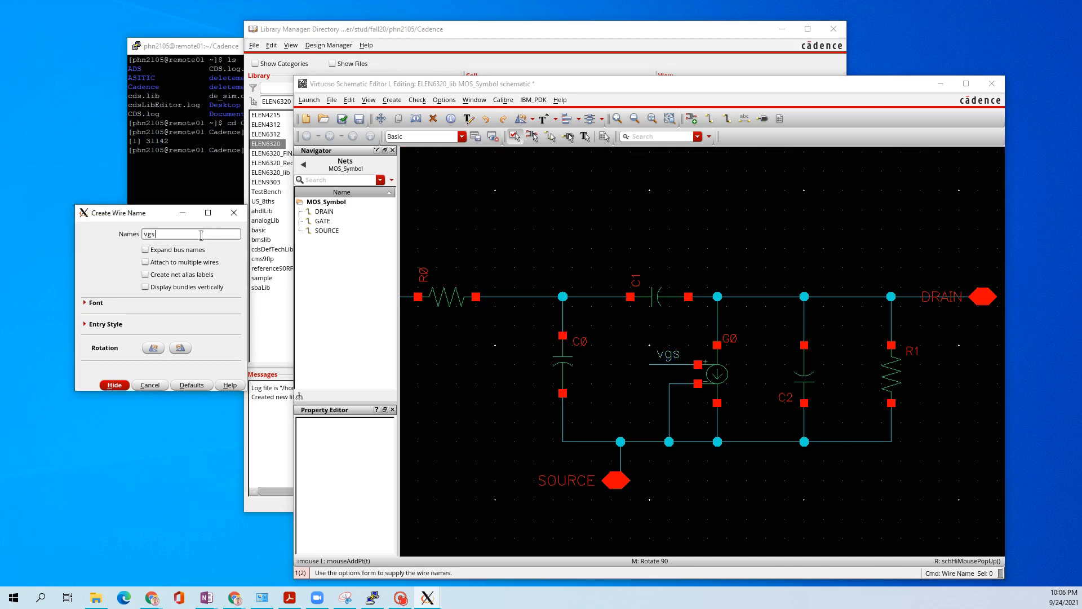
pyautogui.click(587, 295)
pyautogui.press('Escape')
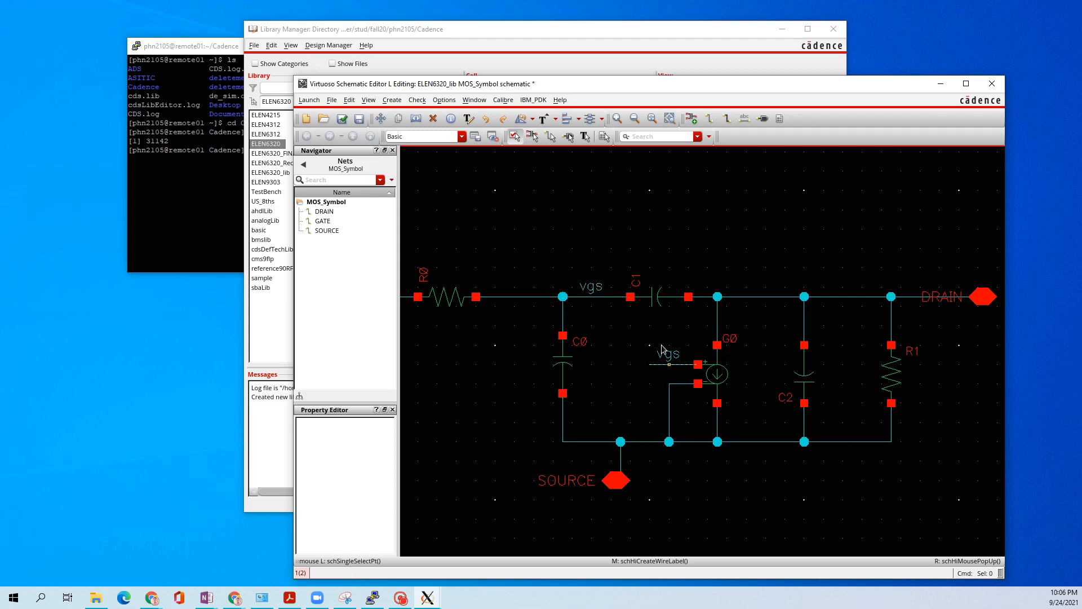
# Step: Set the resistance of resistor R0 to pPar("Rg")
pyautogui.moveTo(704, 252); pyautogui.dragTo(677, 200, button='middle')
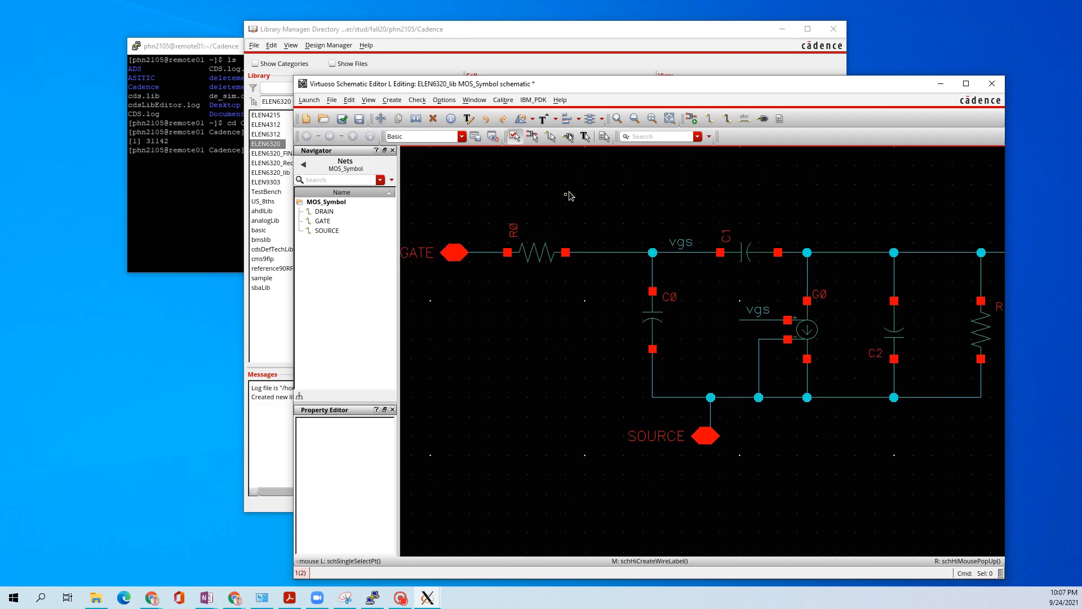
pyautogui.click(547, 252)
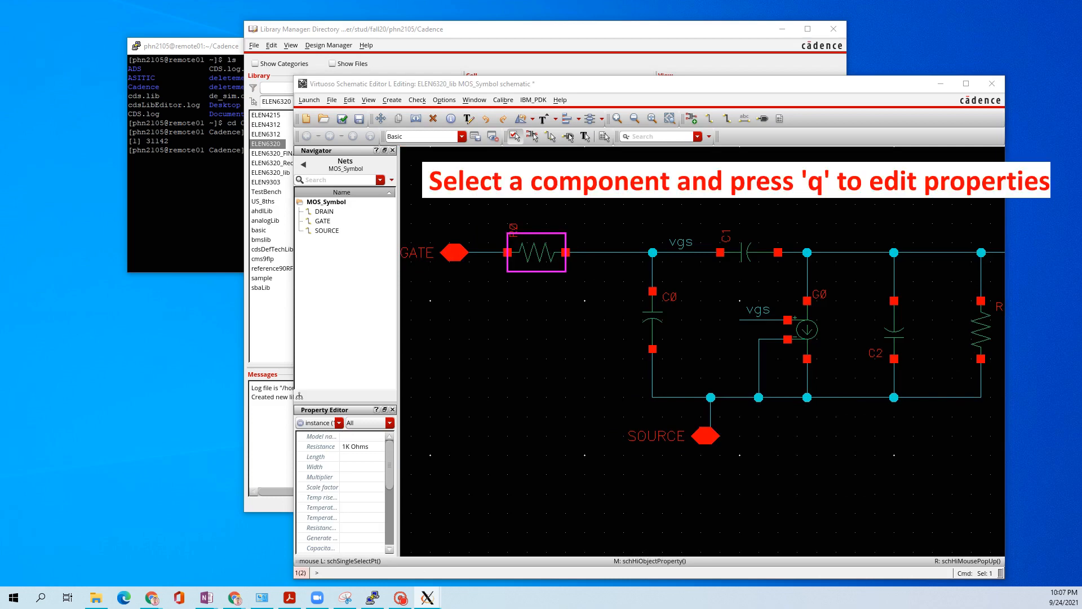
pyautogui.press('q')
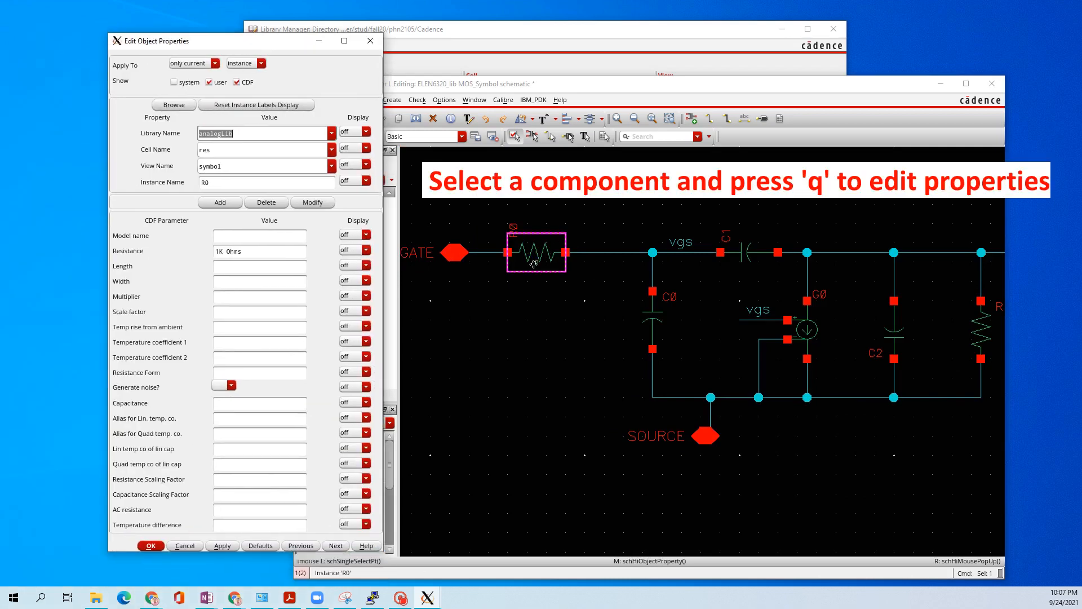
pyautogui.doubleClick(294, 250)
pyautogui.write('pPar("Rg')
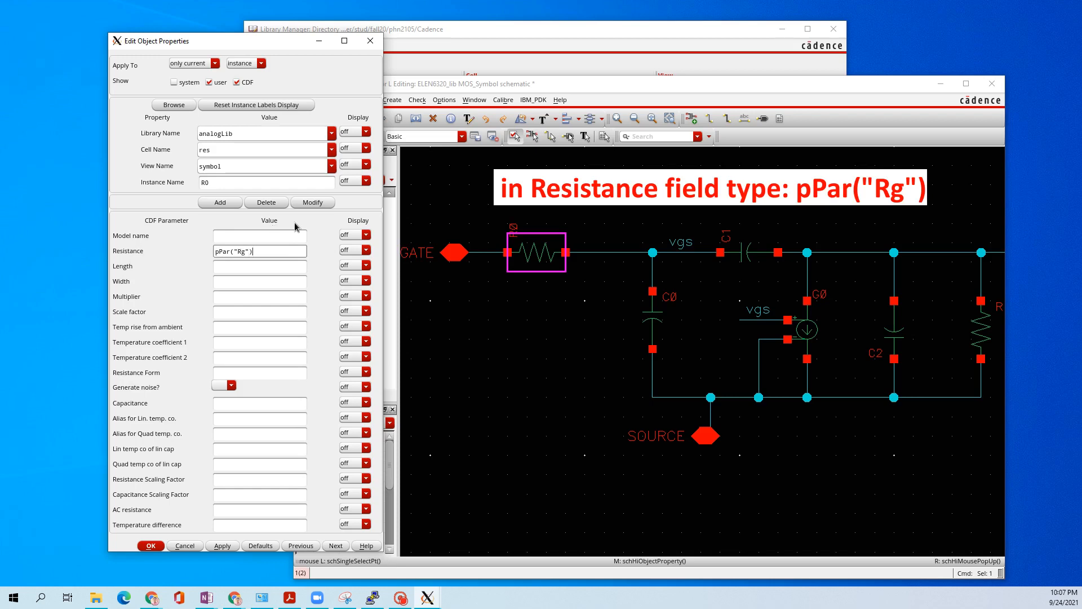
pyautogui.press('Return')
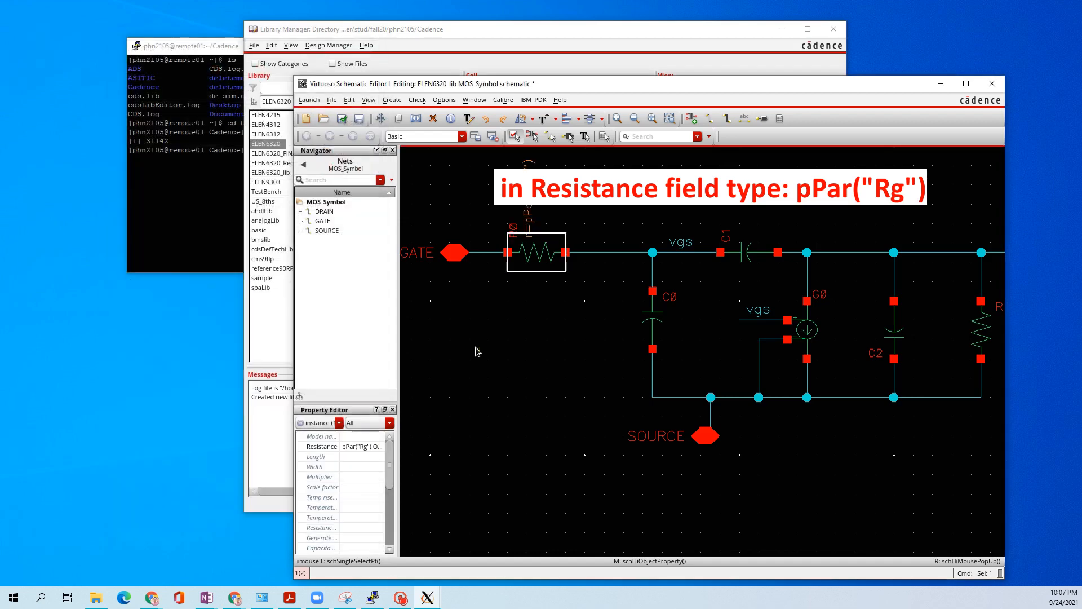
# Step: Set the capacitance of capacitor C0 to pPar("Cgs")
pyautogui.click(582, 340)
pyautogui.click(639, 309)
pyautogui.press('q')
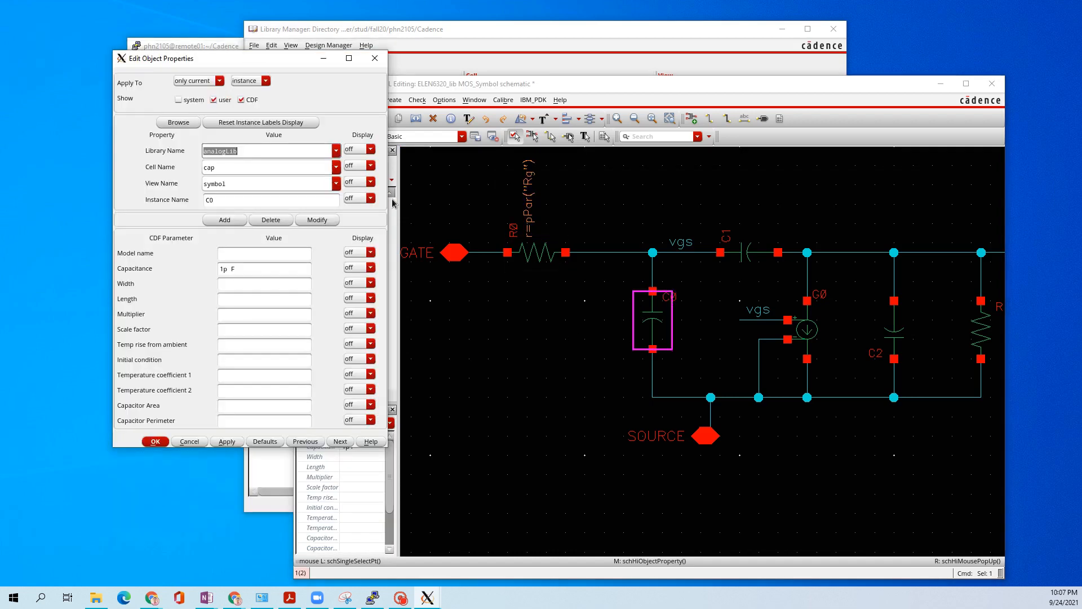
pyautogui.tripleClick(258, 268)
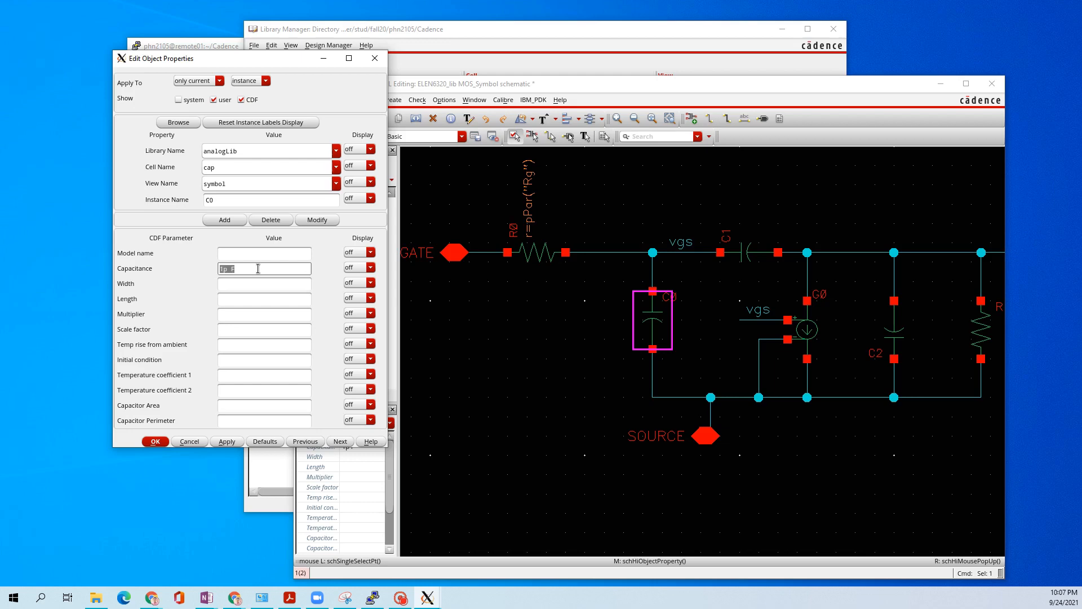
pyautogui.write('pPar("Cgs')
pyautogui.press('Return')
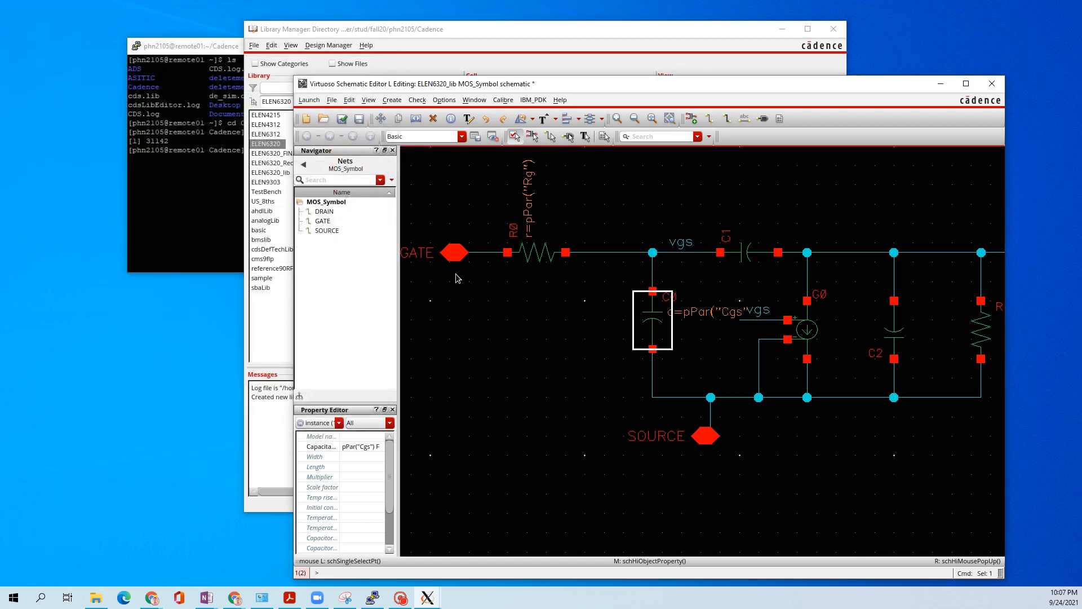
# Step: Set the capacitance of capacitor C1 to pPar("Cgd")
pyautogui.click(741, 255)
pyautogui.write('q')
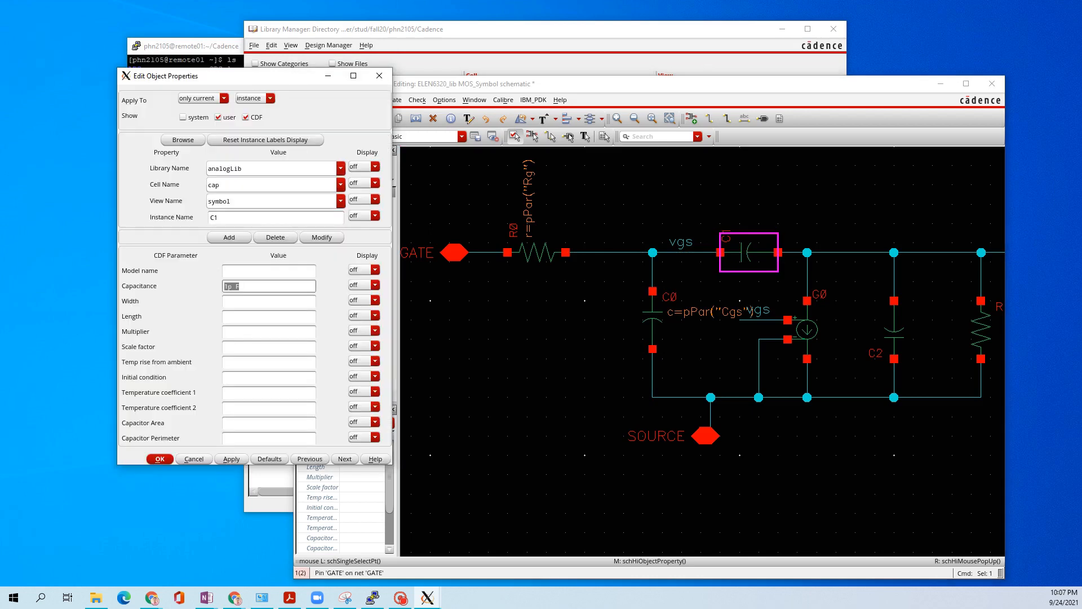
pyautogui.write('pPar("Cgd")')
pyautogui.press('Return')
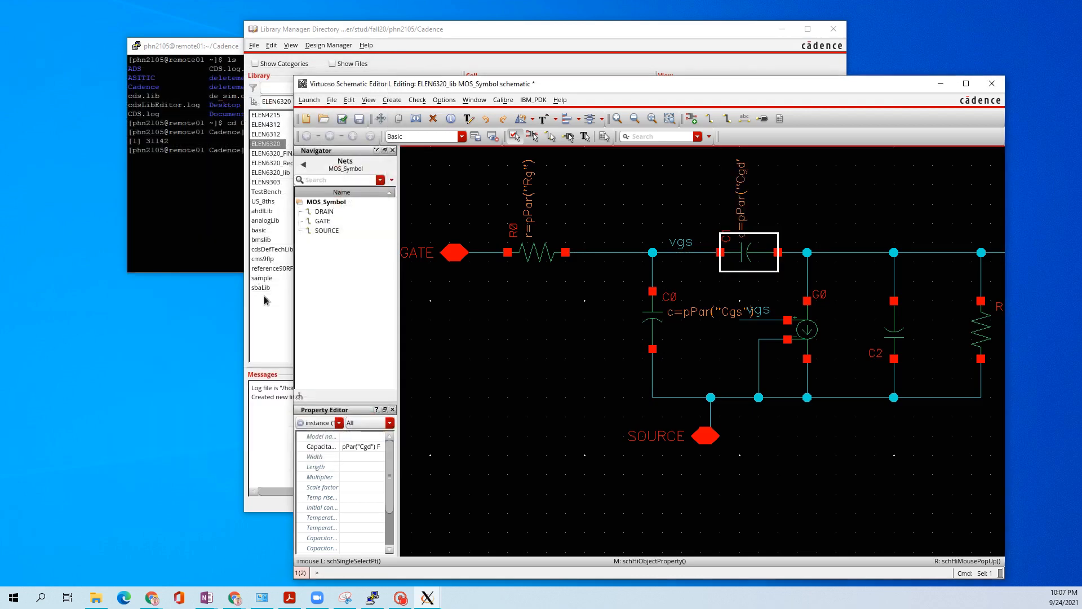
# Step: Set the transconductance of voltage-controlled current source G0 to pPar("gm")
pyautogui.click(822, 319)
pyautogui.press('q')
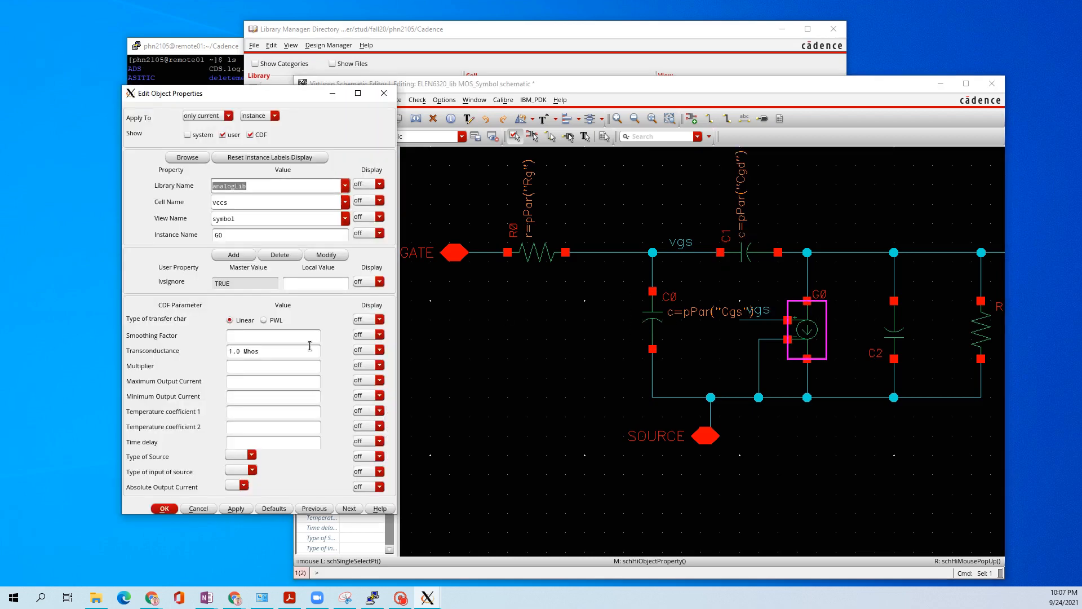
pyautogui.tripleClick(284, 350)
pyautogui.write('pPar')
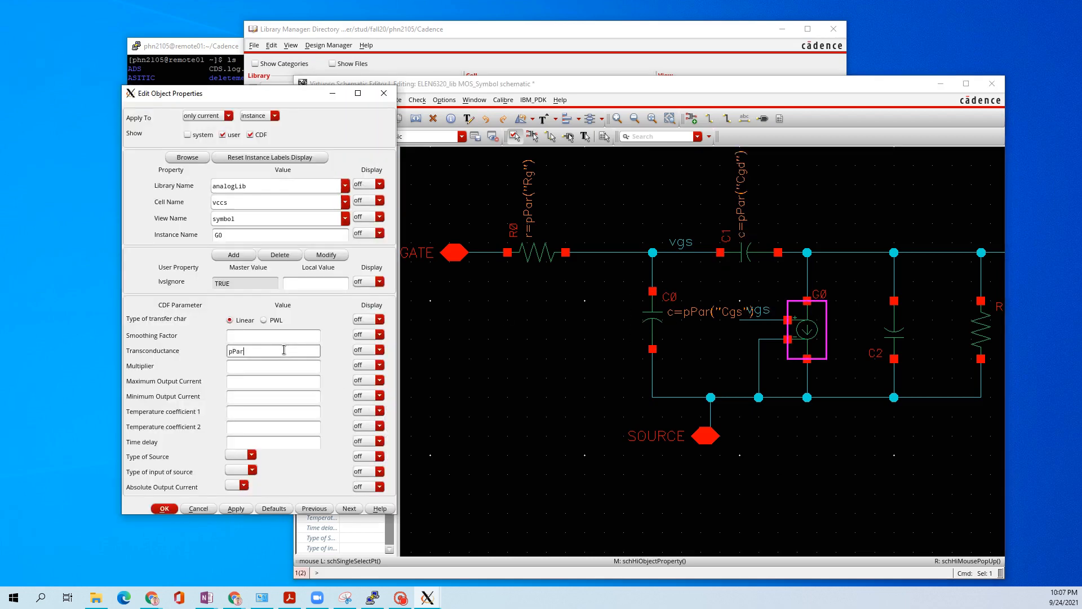
pyautogui.write('("gm")')
pyautogui.press('Return')
# Step: Set the capacitance of capacitor C2 to pPar("Cdb")
pyautogui.moveTo(652, 362); pyautogui.dragTo(551, 370, button='middle')
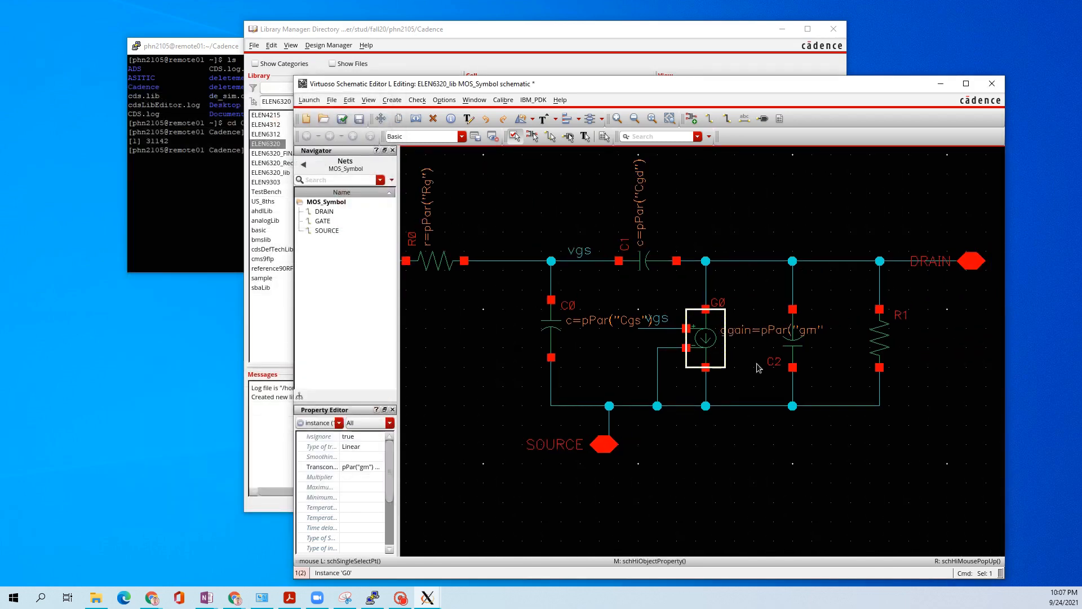
pyautogui.click(793, 338)
pyautogui.press('q')
pyautogui.click(266, 320)
pyautogui.write('1p F')
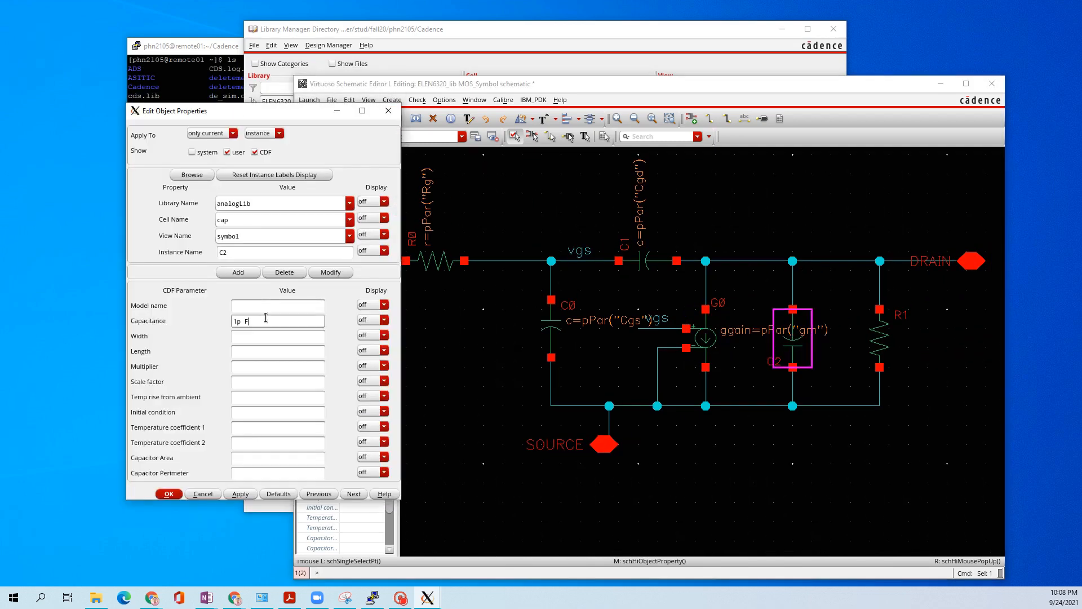
pyautogui.tripleClick(266, 320)
pyautogui.write('pPar("Cdb")')
pyautogui.press('Return')
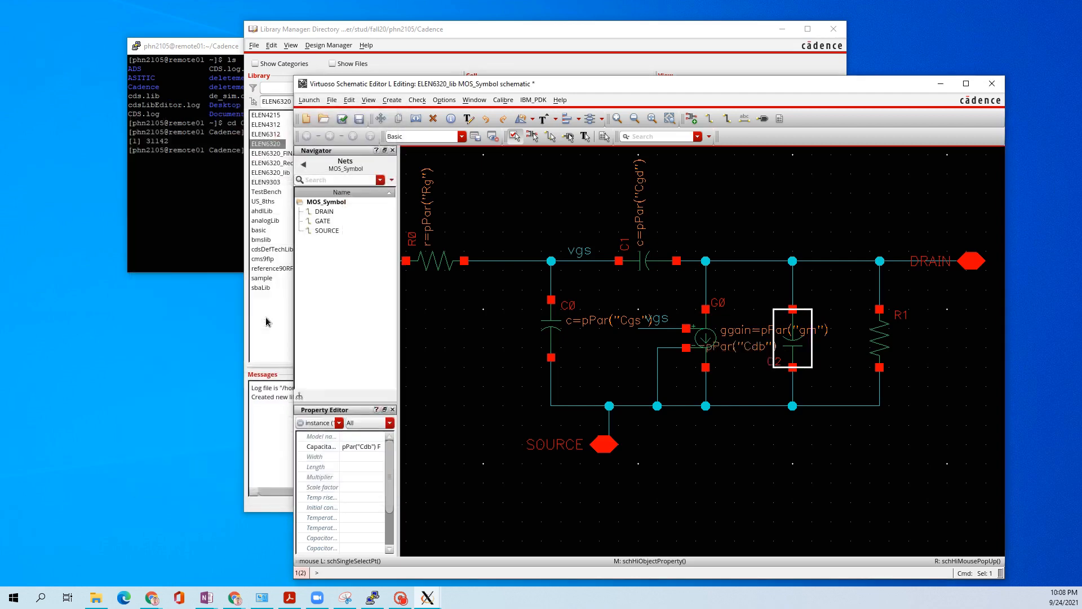
# Step: Set the resistance of resistor R1 to pPar("ro")
pyautogui.click(879, 346)
pyautogui.press('q')
pyautogui.scroll(-2, 293, 326)
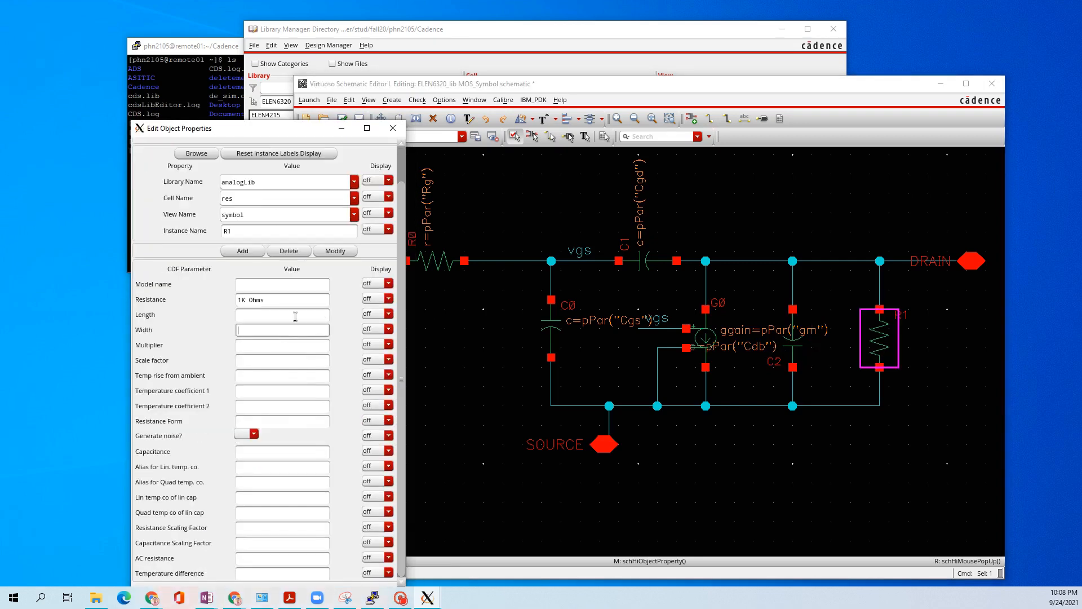
pyautogui.tripleClick(298, 299)
pyautogui.write('pPar("ro')
pyautogui.press('Return')
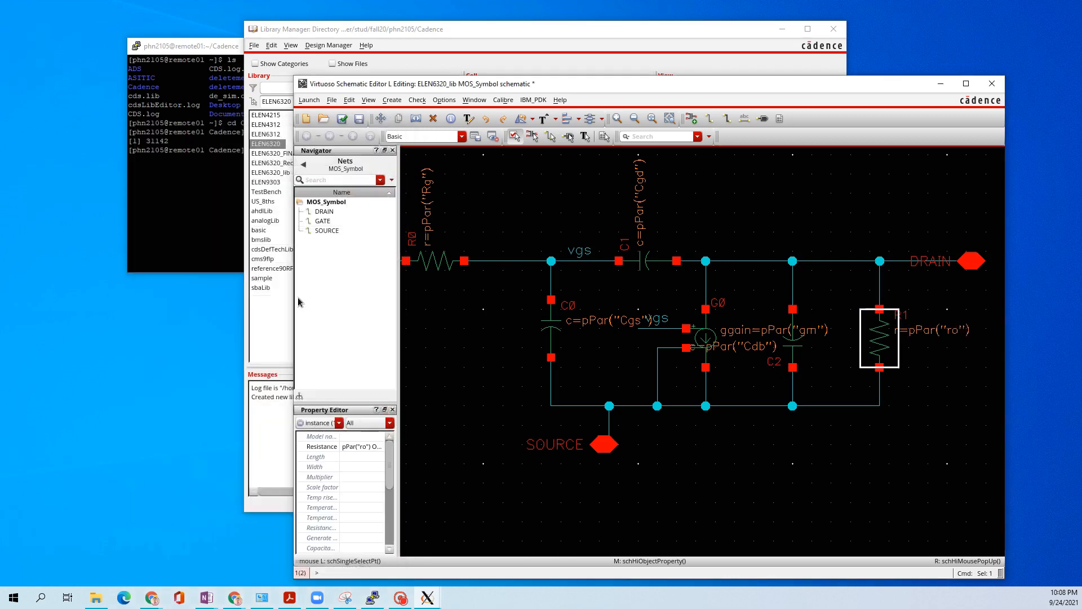
# Step: Check and save the completed MOS_Symbol schematic
pyautogui.click(502, 202)
pyautogui.scroll(-1, 503, 202)
pyautogui.moveTo(532, 190); pyautogui.dragTo(609, 208, button='middle')
pyautogui.click(346, 120)
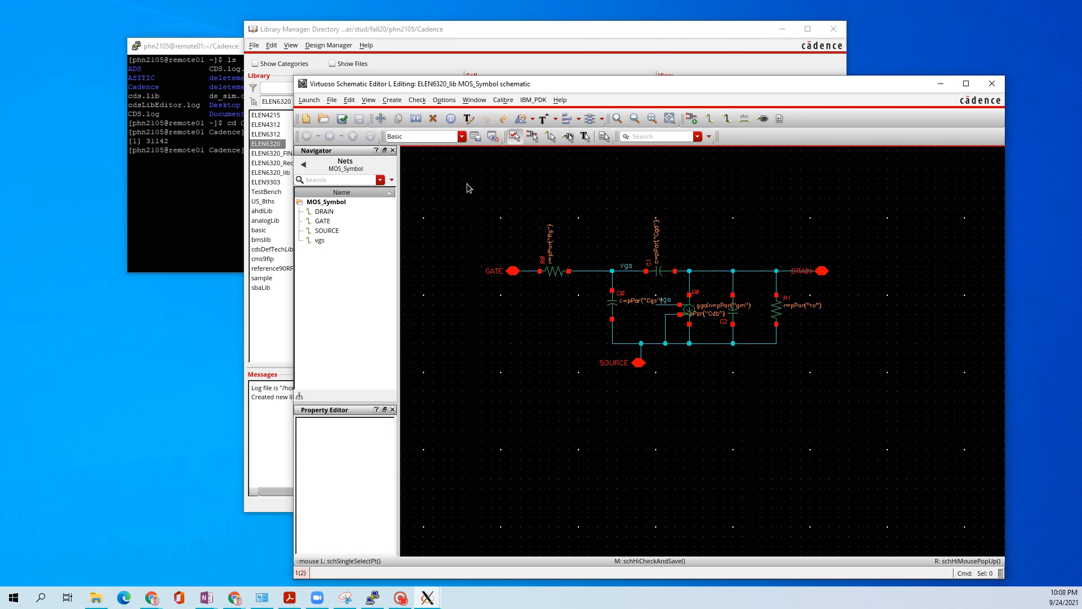
# Step: Start creating a symbol view of MOS_Symbol from its schematic view, using the schematicSymbol data type
pyautogui.click(368, 100)
pyautogui.moveTo(392, 100)
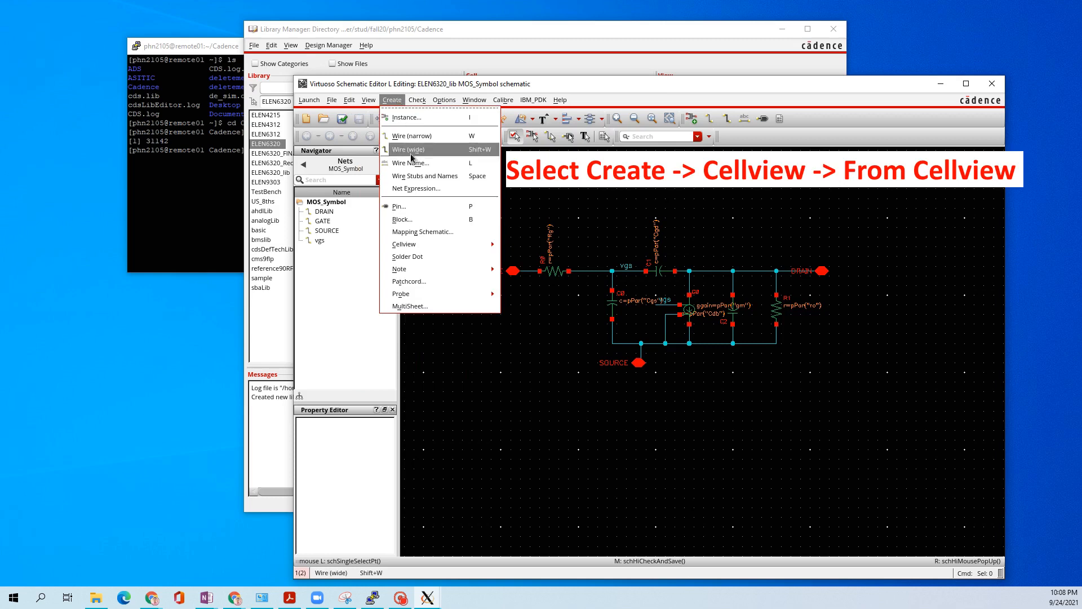
pyautogui.moveTo(424, 245)
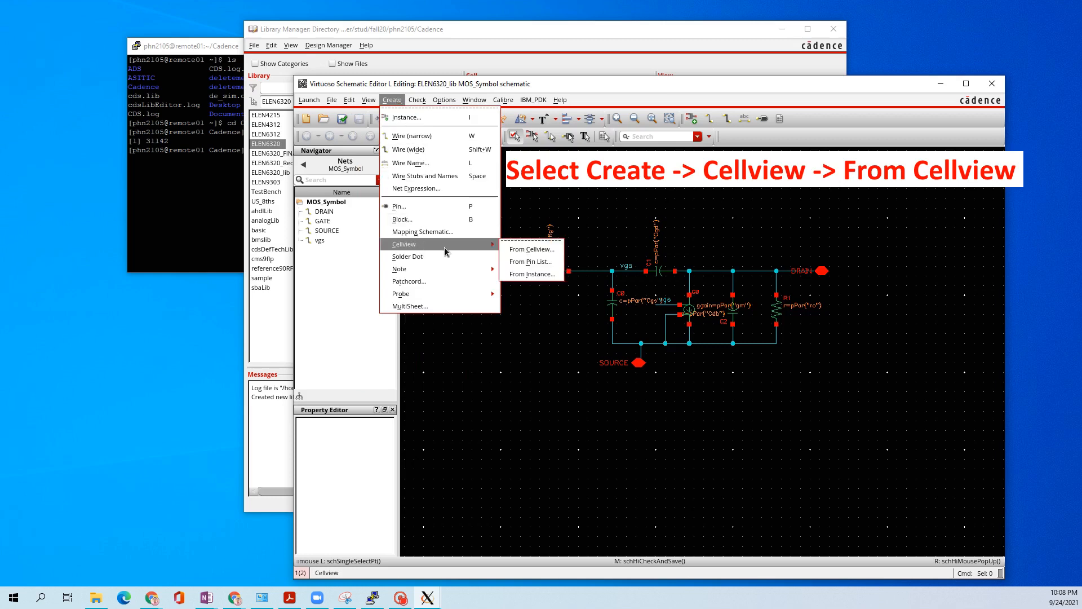
pyautogui.click(530, 251)
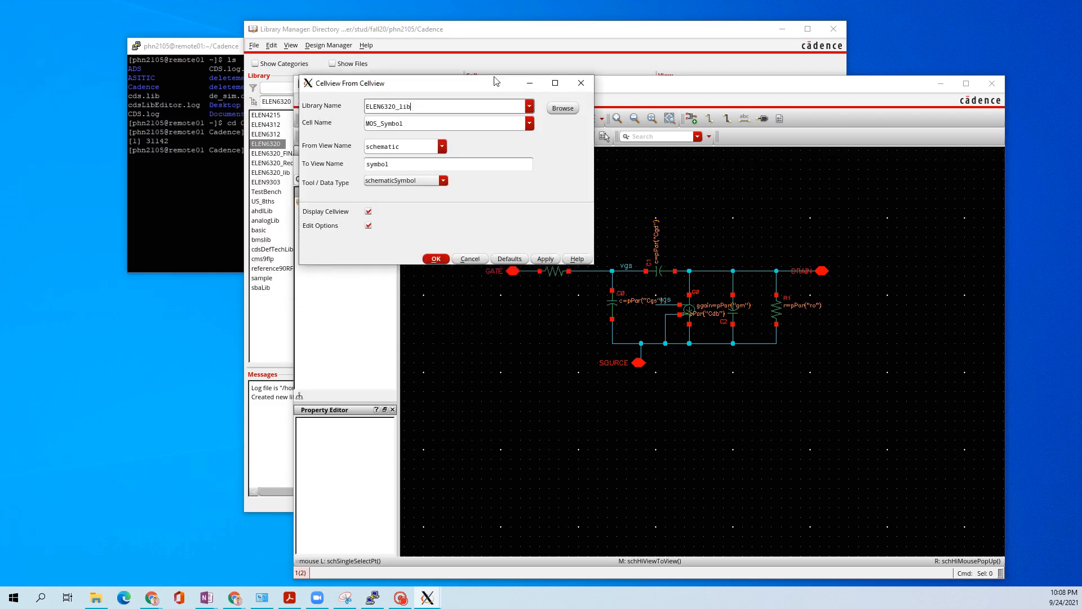
pyautogui.moveTo(485, 88); pyautogui.dragTo(473, 61)
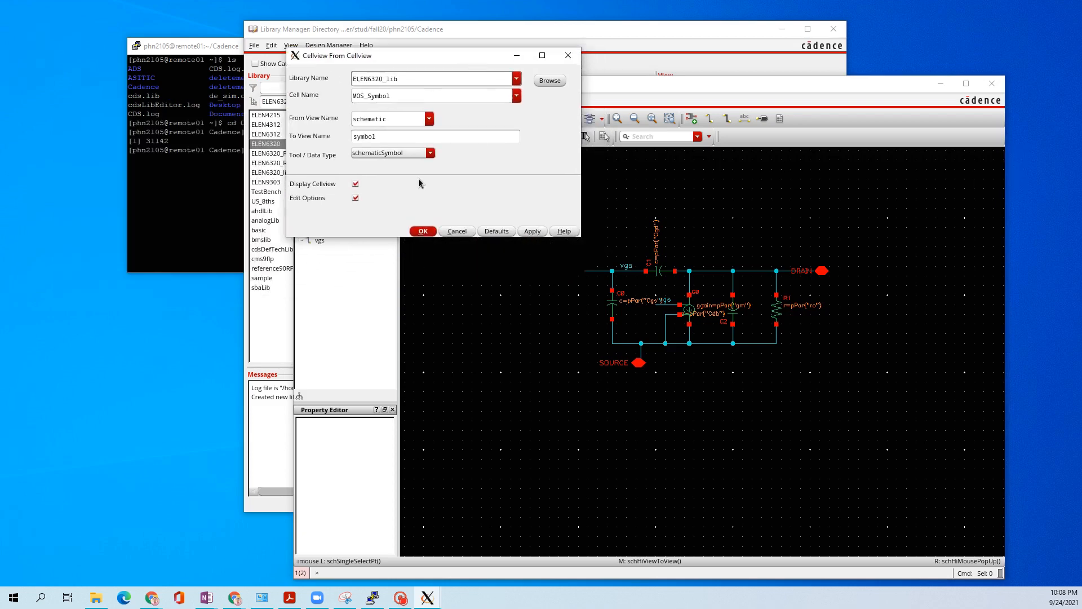
pyautogui.click(421, 226)
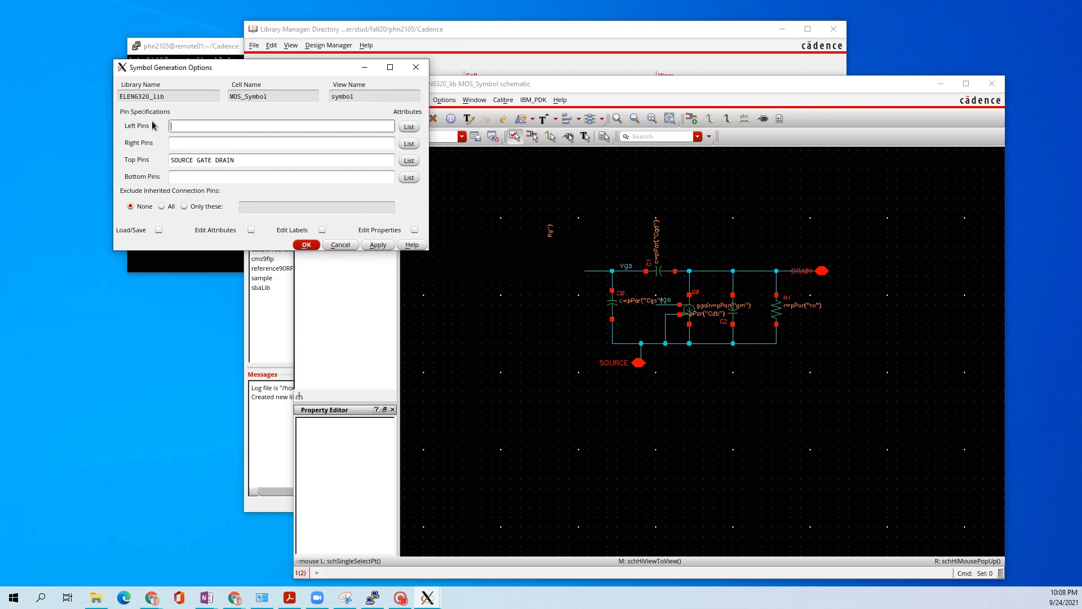
# Step: Reassign GATE from the symbol's top pins to its left pins and DRAIN to its right pins
pyautogui.doubleClick(210, 160)
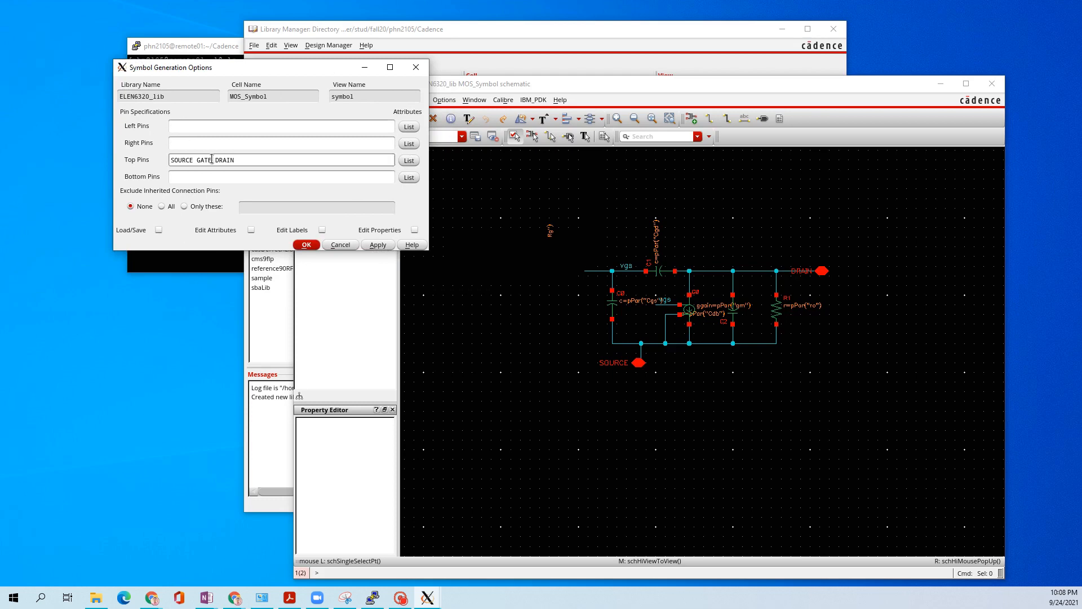
pyautogui.hotkey('ctrl', 'x')
pyautogui.click(204, 126)
pyautogui.hotkey('ctrl', 'v')
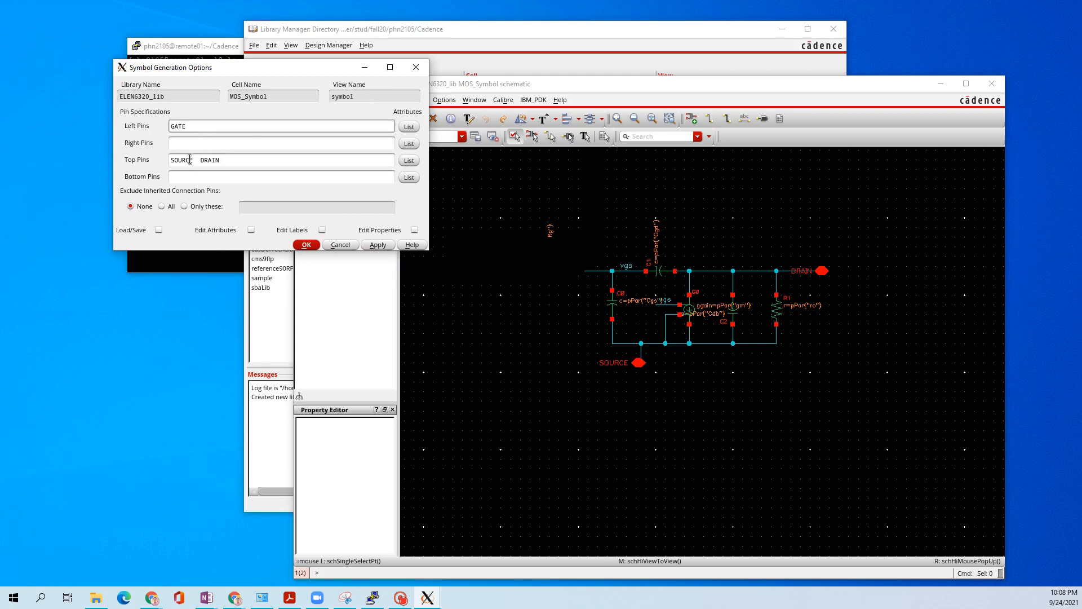
pyautogui.doubleClick(214, 161)
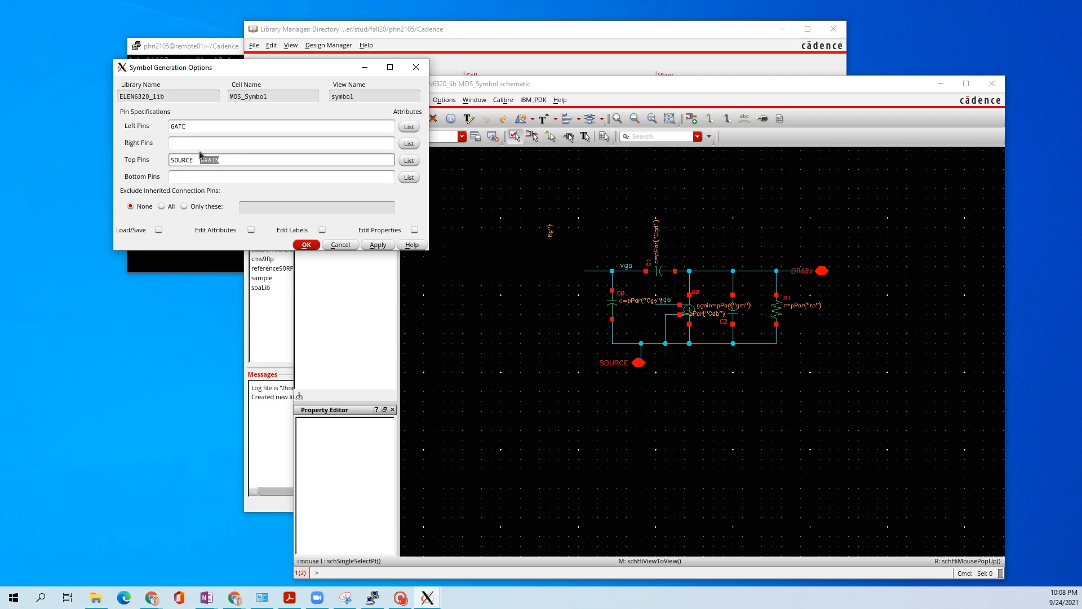
pyautogui.hotkey('ctrl', 'x')
pyautogui.click(203, 143)
pyautogui.hotkey('ctrl', 'v')
# Step: Reassign SOURCE to the symbol's bottom pins and generate the symbol
pyautogui.moveTo(203, 160); pyautogui.dragTo(162, 164)
pyautogui.hotkey('ctrl', 'x')
pyautogui.click(193, 177)
pyautogui.hotkey('ctrl', 'v')
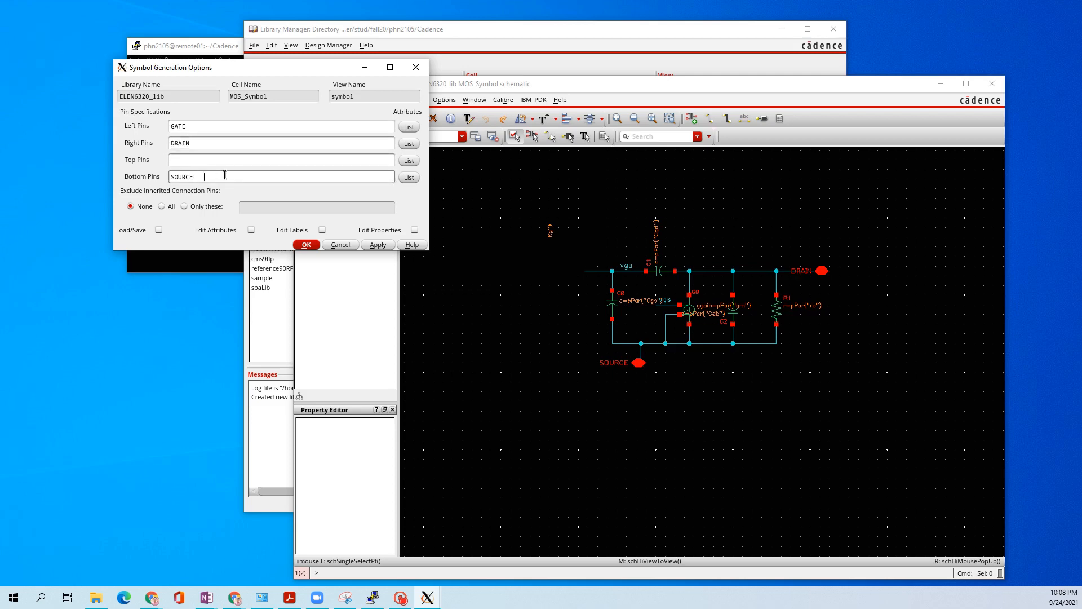
pyautogui.click(306, 245)
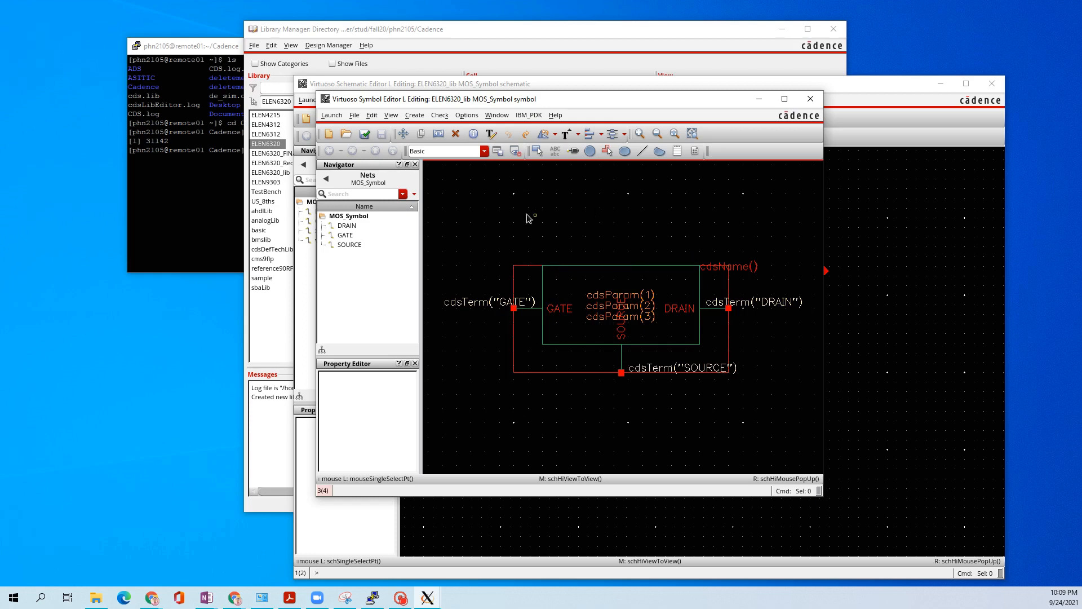
# Step: Check and save the generated MOS_Symbol symbol, and close the symbol and schematic editors
pyautogui.click(365, 131)
pyautogui.click(816, 104)
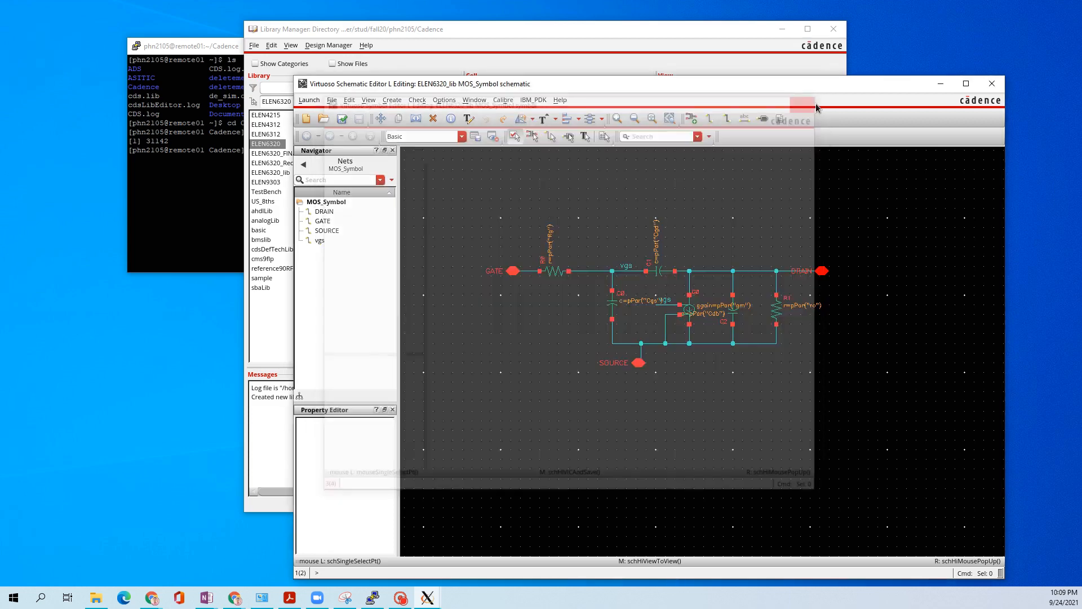
pyautogui.click(993, 86)
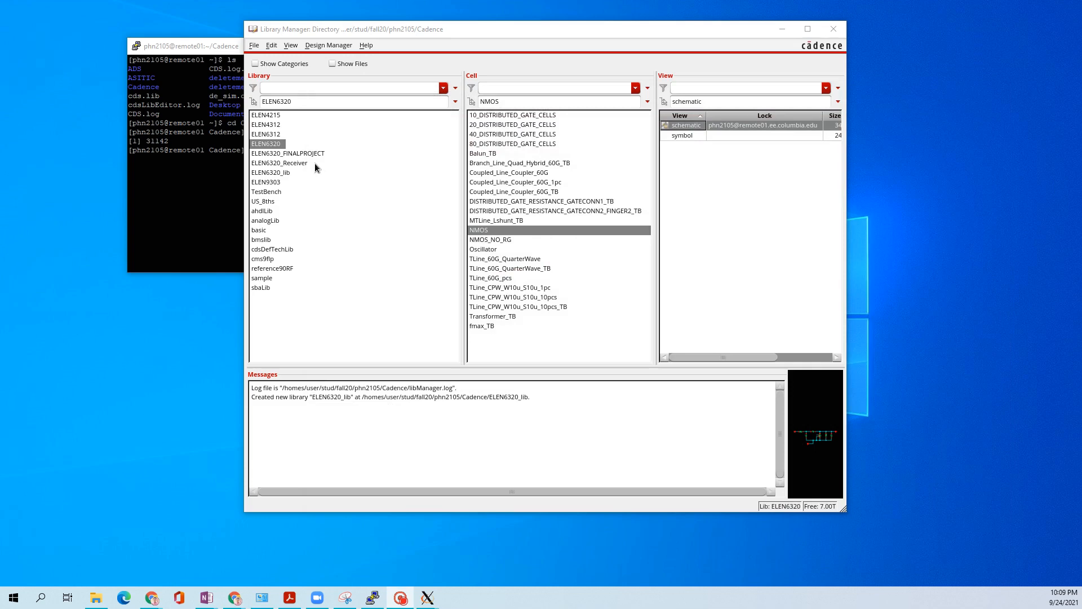
# Step: Preview the schematic and symbol views of the MOS_Symbol cell in ELEN6320_lib
pyautogui.click(283, 172)
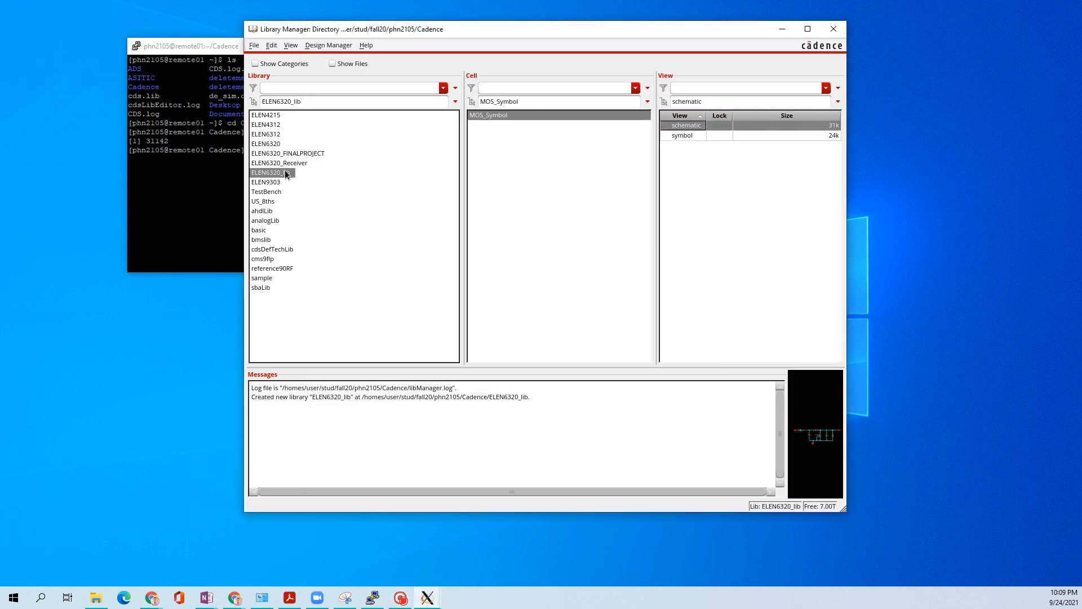
pyautogui.click(491, 116)
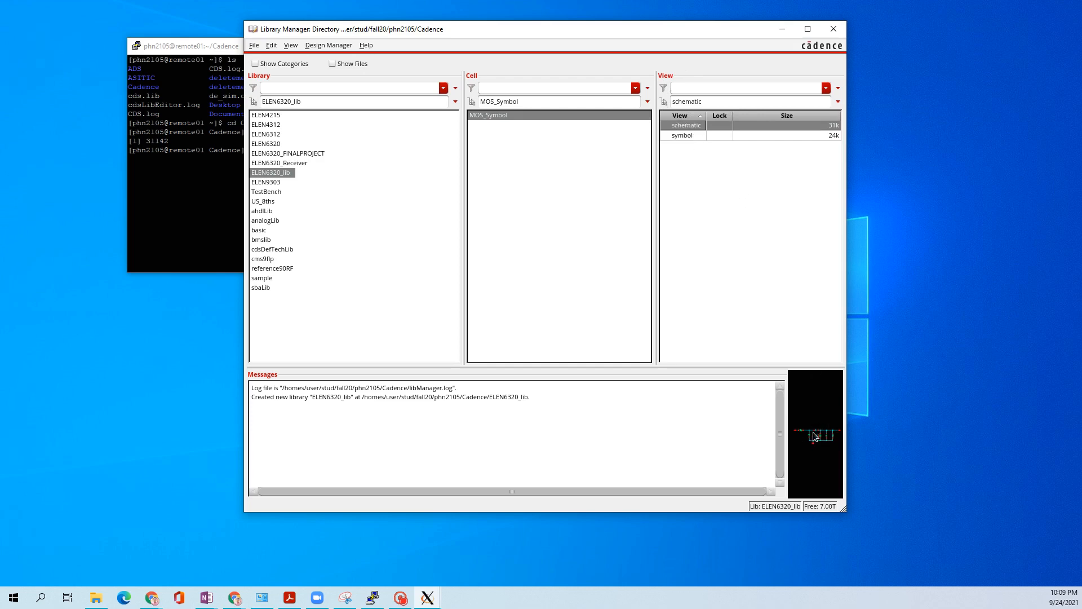
pyautogui.click(682, 136)
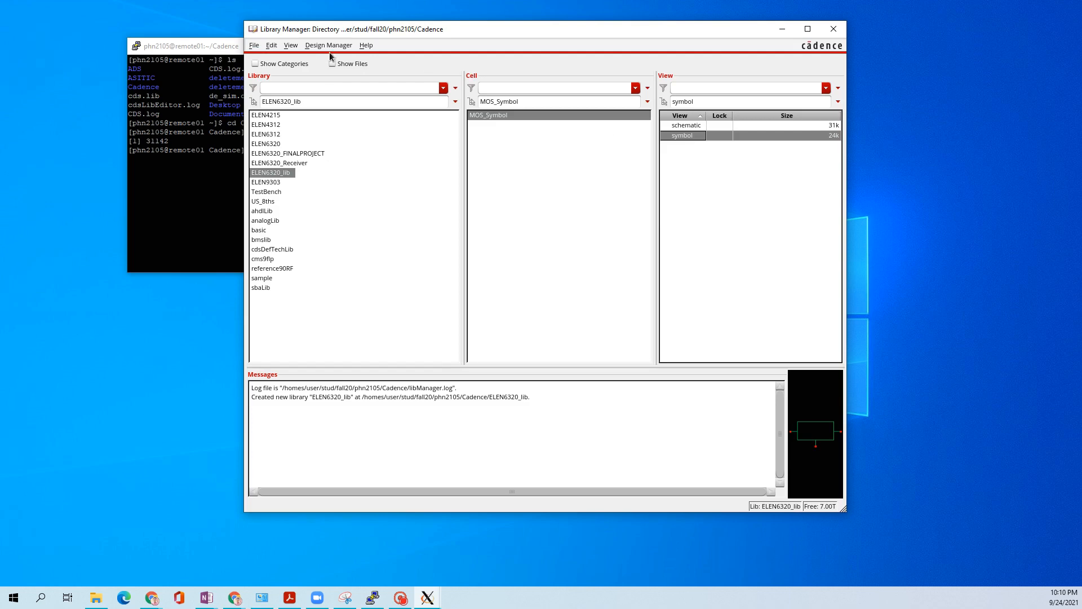
# Step: Create a new schematic cellview named MOS_Symbol_TB in ELEN6320_lib and move its editor window clear of the library list
pyautogui.click(253, 47)
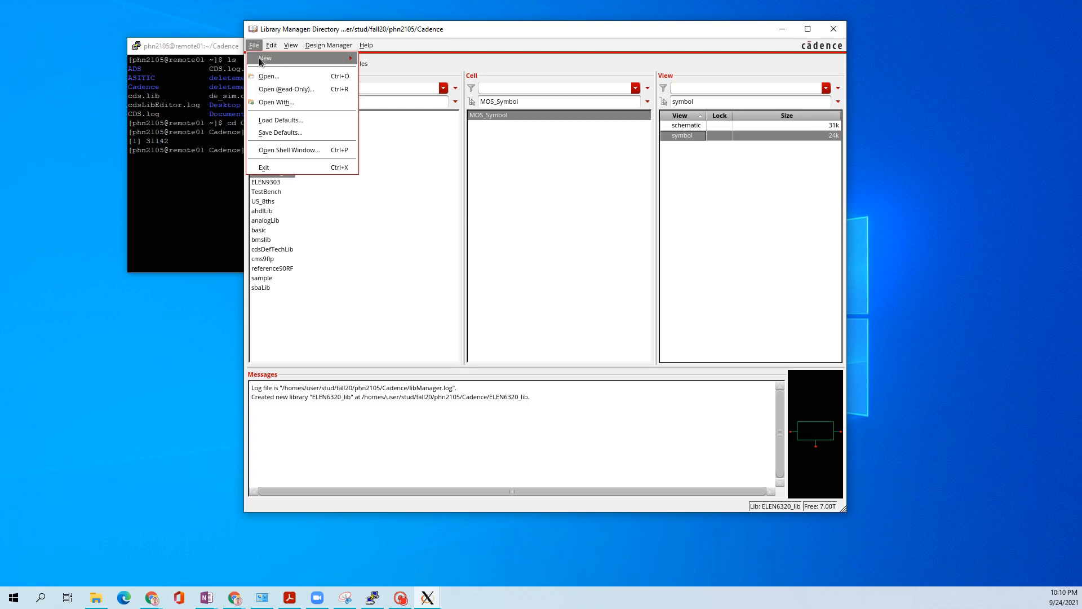
pyautogui.moveTo(323, 59)
pyautogui.click(397, 72)
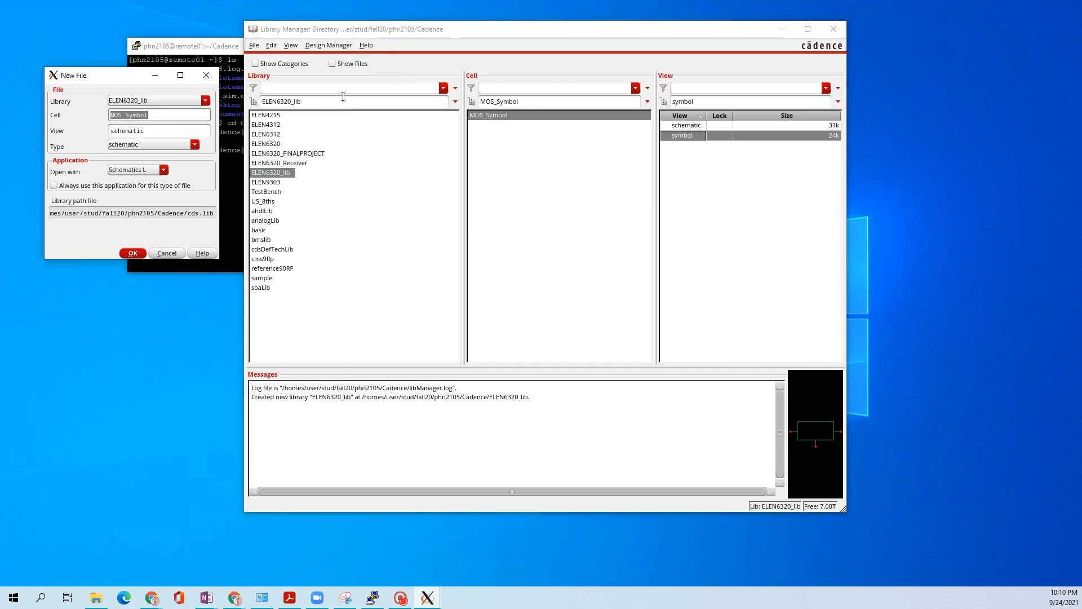
pyautogui.click(166, 115)
pyautogui.write('_TB')
pyautogui.press('Return')
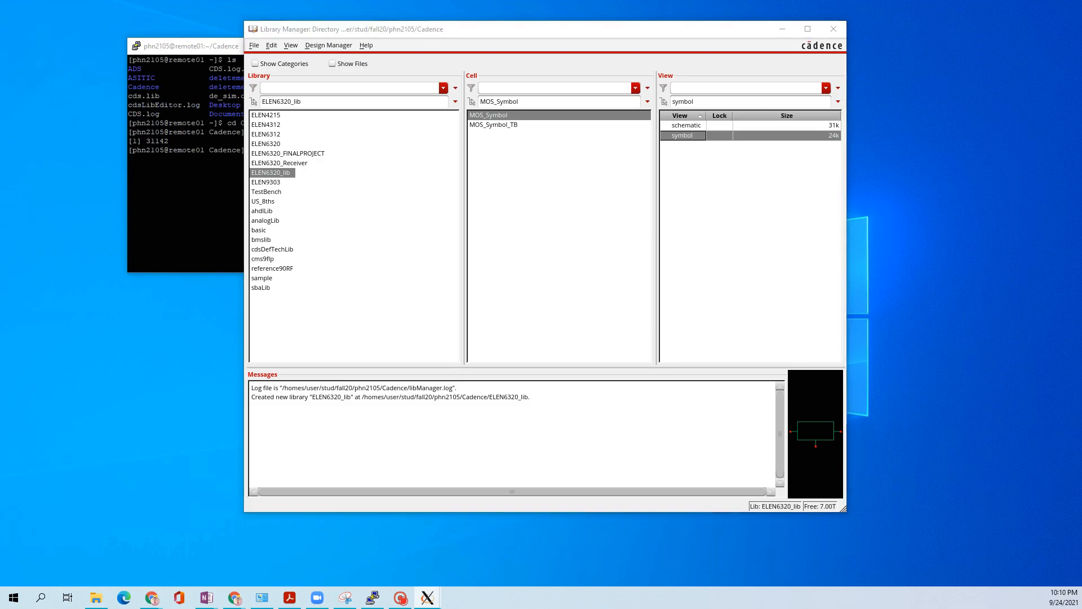
pyautogui.moveTo(0, 192); pyautogui.dragTo(759, 87)
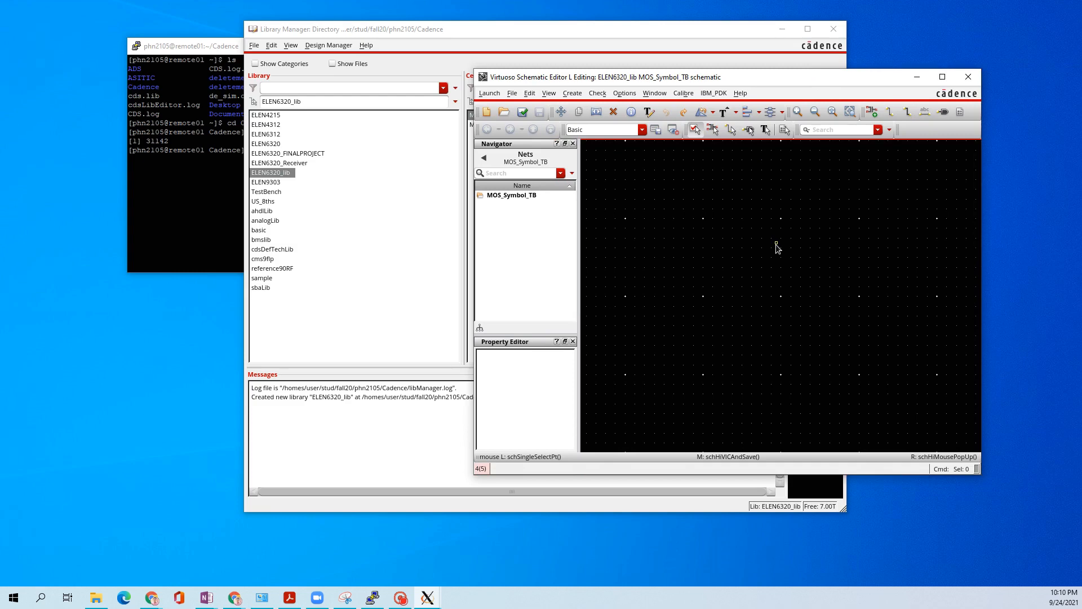
# Step: Start adding an instance of the MOS_Symbol cell from ELEN6320_lib to the testbench schematic
pyautogui.press('i')
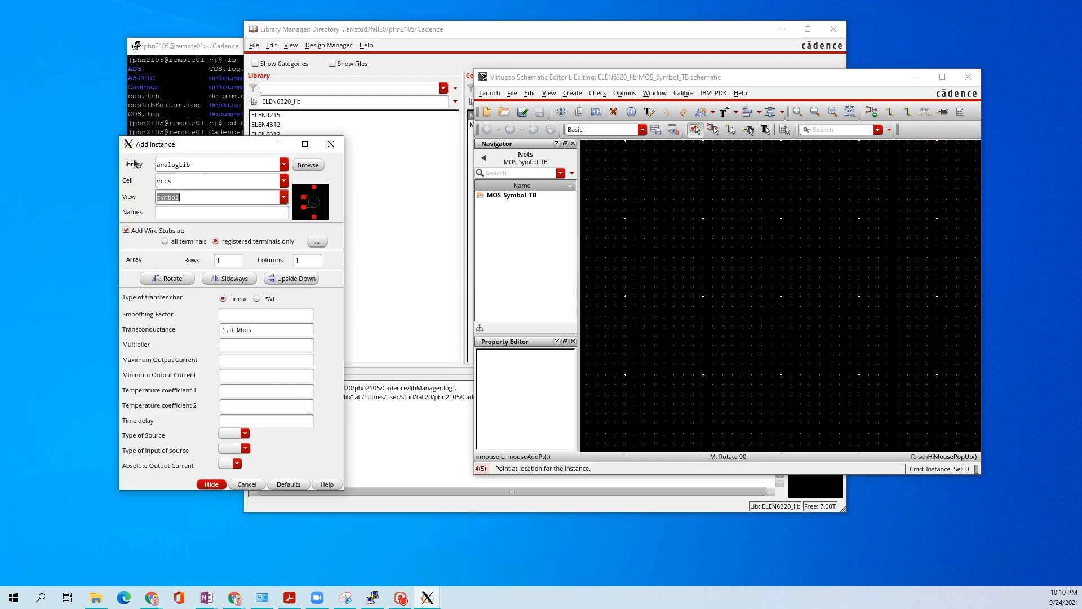
pyautogui.click(284, 165)
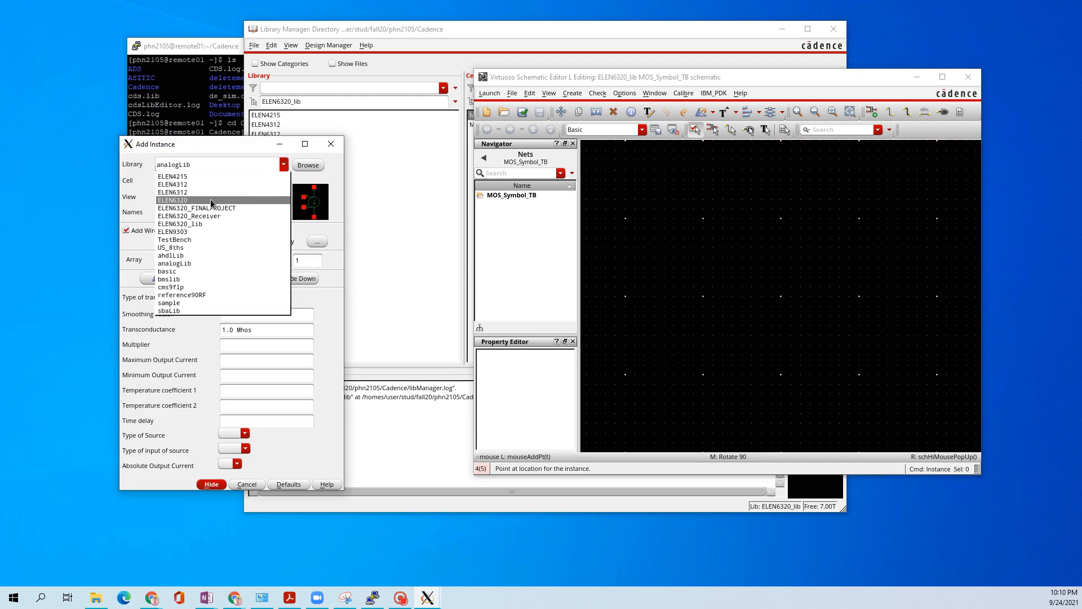
pyautogui.click(204, 231)
pyautogui.click(283, 165)
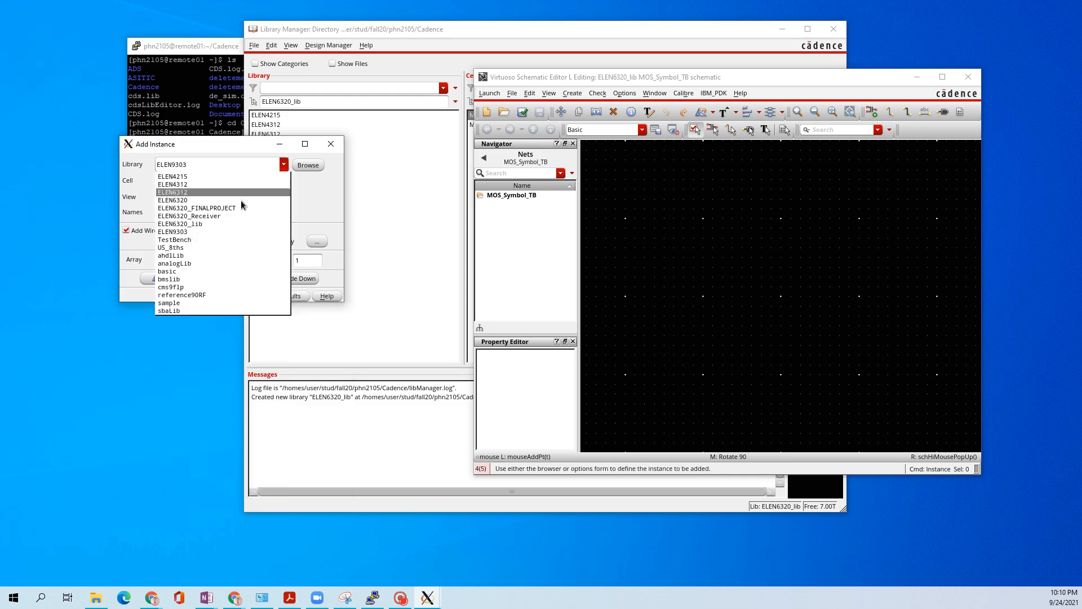
pyautogui.click(217, 222)
pyautogui.click(217, 181)
pyautogui.click(284, 181)
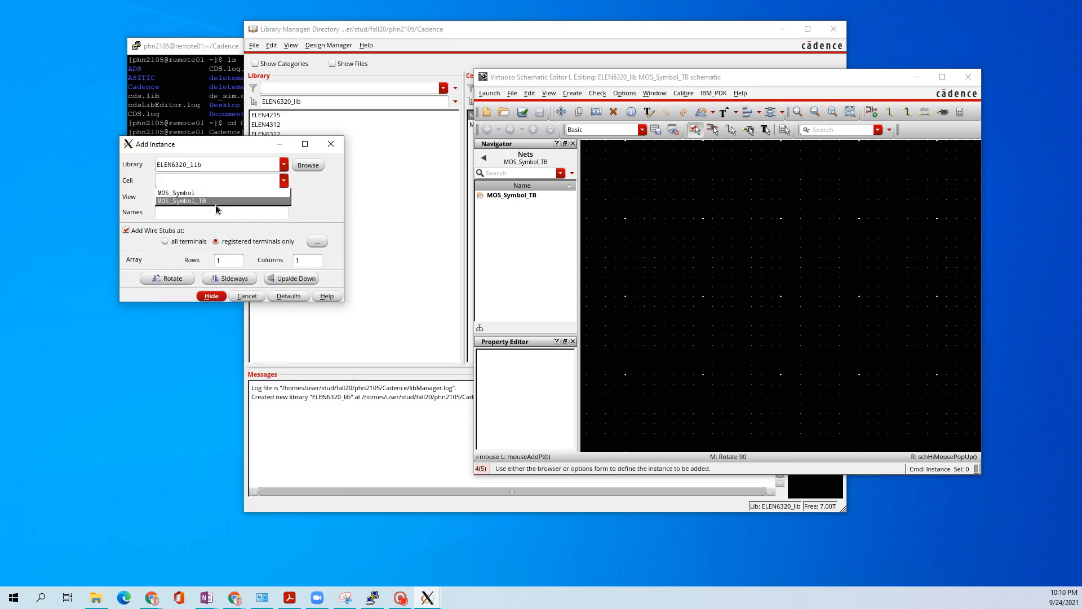
pyautogui.click(192, 193)
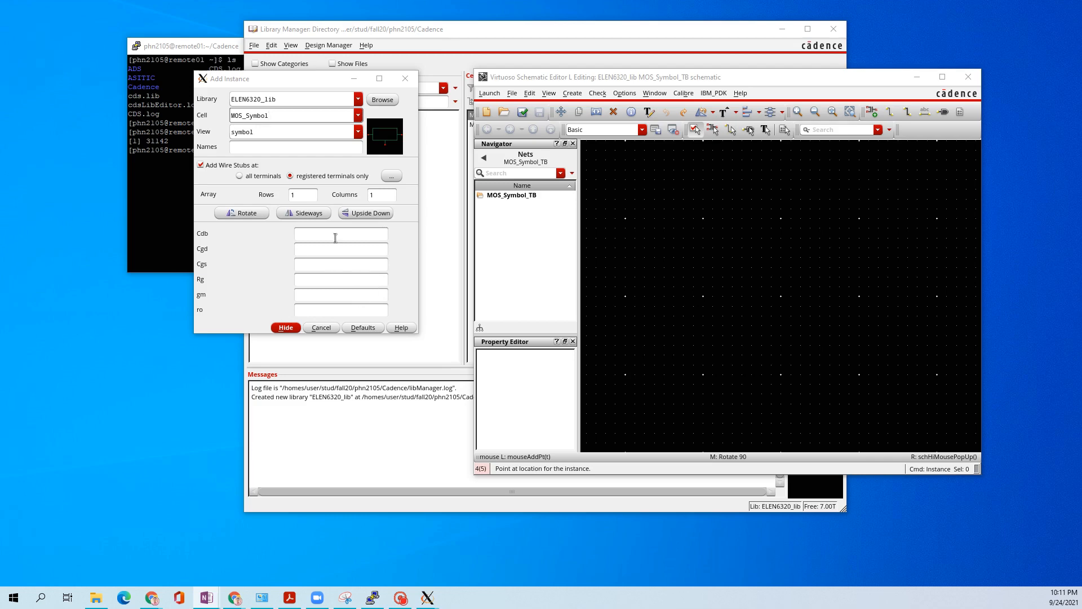
# Step: Set the new instance's capacitance parameters to Cgs 95f, Cgd 21f and Cdb 47f
pyautogui.click(357, 265)
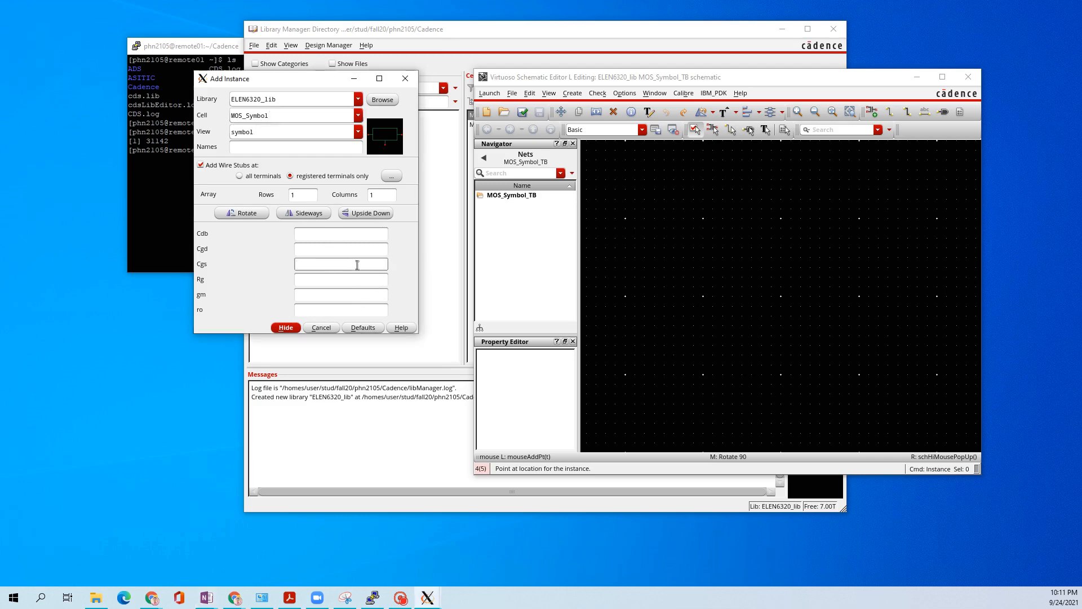
pyautogui.write('95f')
pyautogui.click(343, 251)
pyautogui.write('21f')
pyautogui.click(349, 235)
pyautogui.write('47f')
# Step: Set Rg to 5100 and gm to 116m, fill in ro, and place the MOS_Symbol instance in the testbench schematic
pyautogui.click(319, 279)
pyautogui.write('5100')
pyautogui.click(323, 294)
pyautogui.write('116m')
pyautogui.click(325, 310)
pyautogui.press('Return')
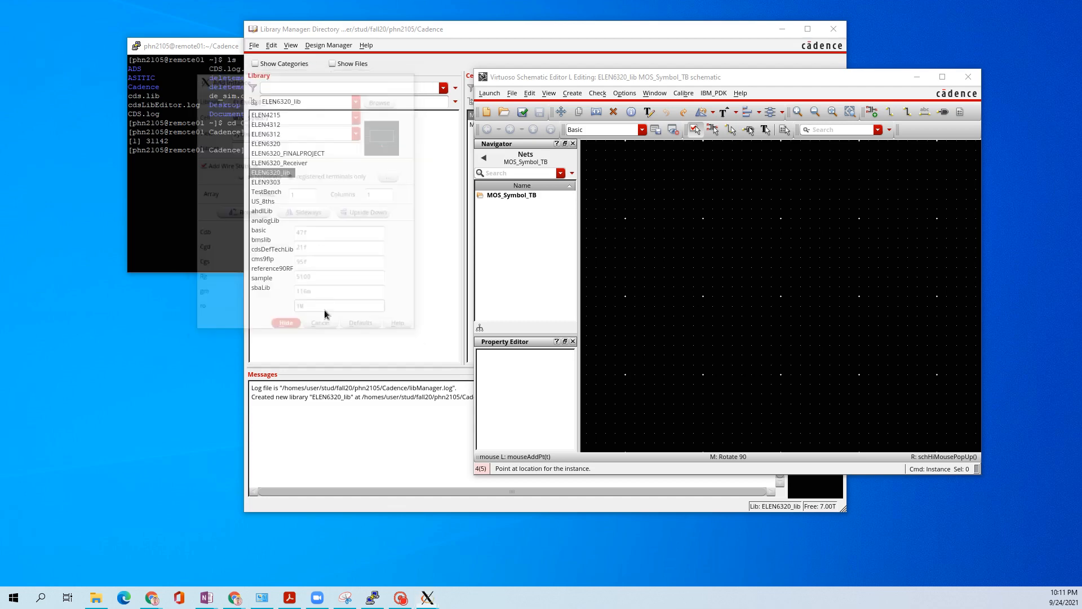
pyautogui.click(717, 263)
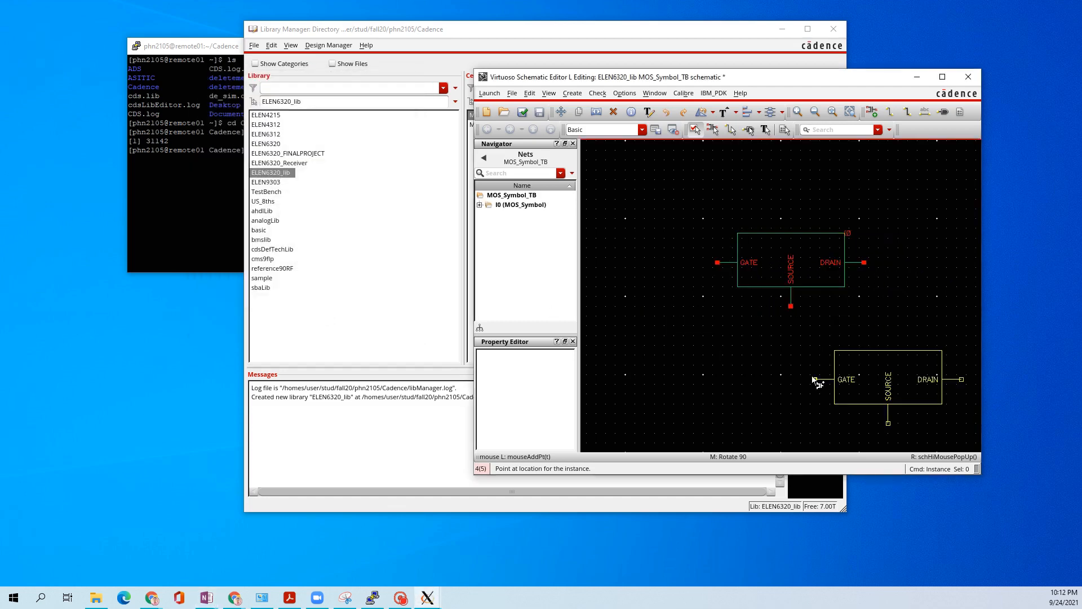
# Step: Start adding another instance to the testbench schematic and set its library to analogLib
pyautogui.press('Escape')
pyautogui.moveTo(860, 331); pyautogui.dragTo(826, 339, button='middle')
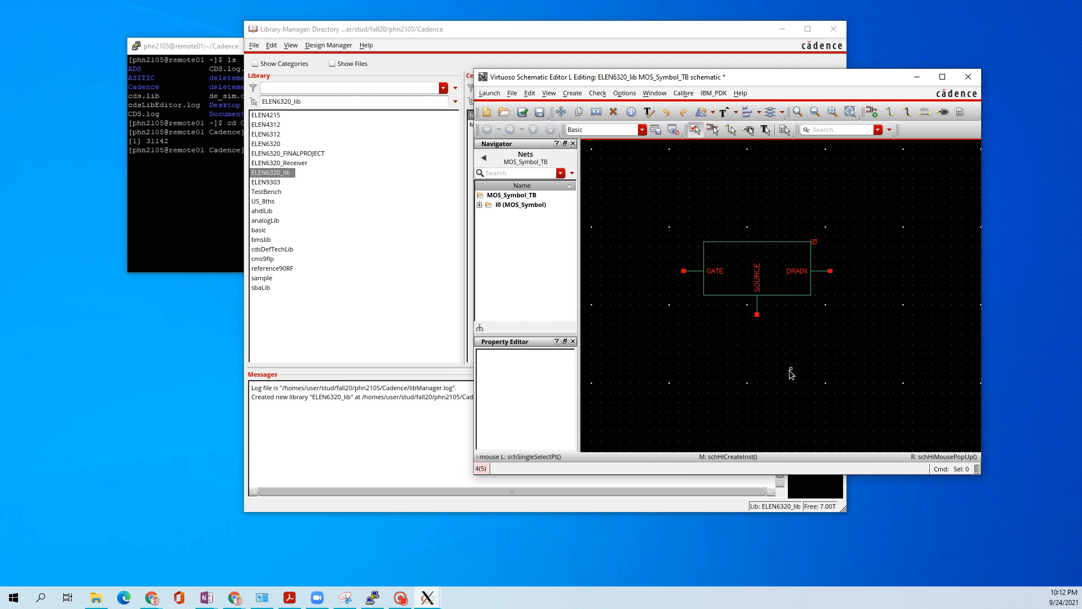
pyautogui.moveTo(792, 370); pyautogui.dragTo(782, 373, button='middle')
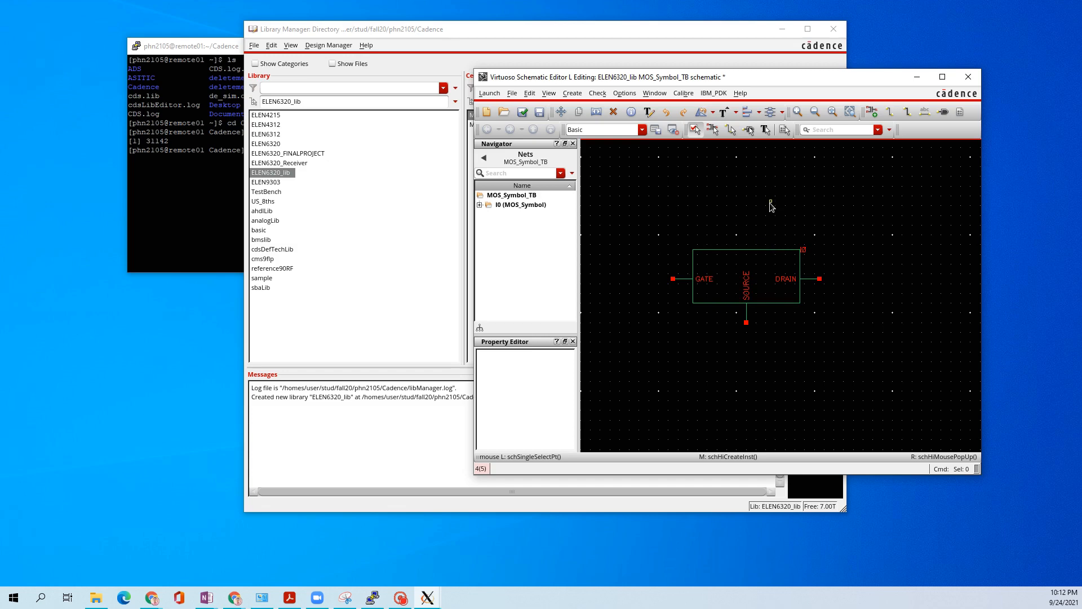
pyautogui.press('i')
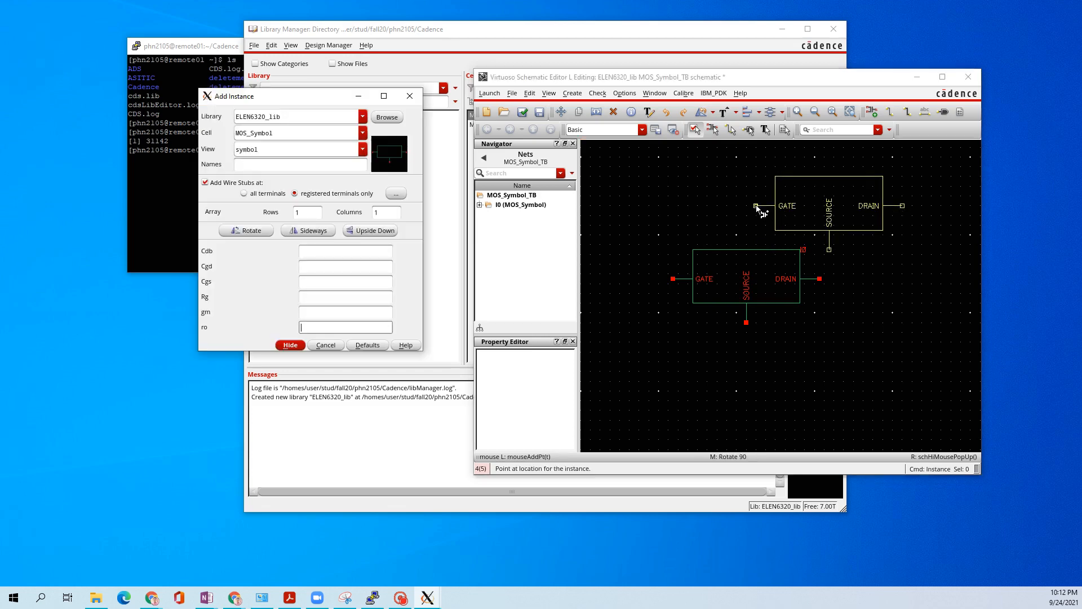
pyautogui.doubleClick(316, 135)
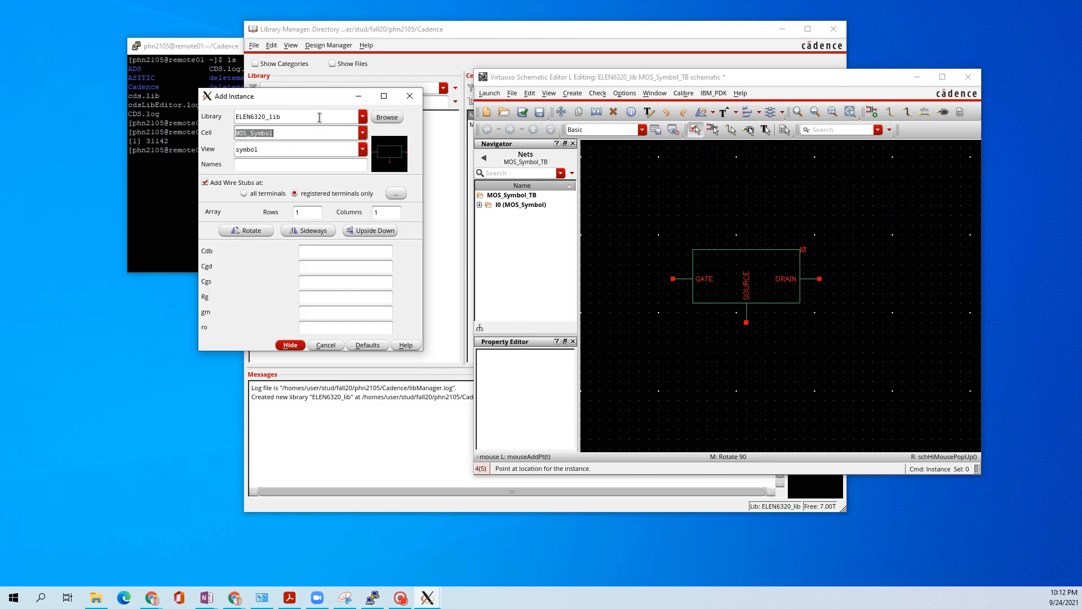
pyautogui.doubleClick(318, 117)
pyautogui.write('ana')
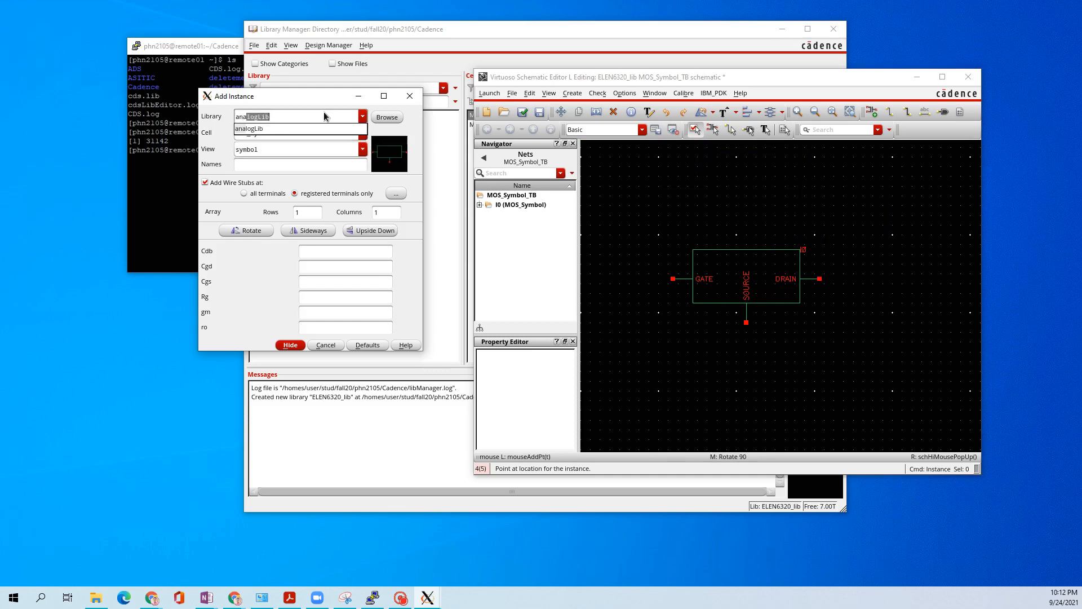
pyautogui.write('li')
pyautogui.doubleClick(324, 112)
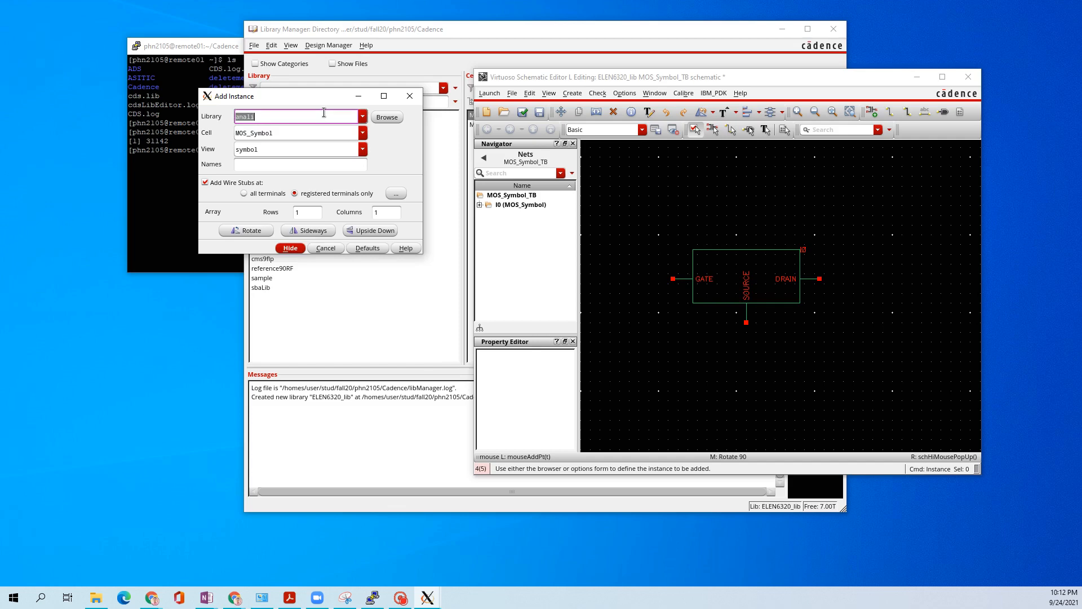
pyautogui.write('analogLib')
pyautogui.press('Tab')
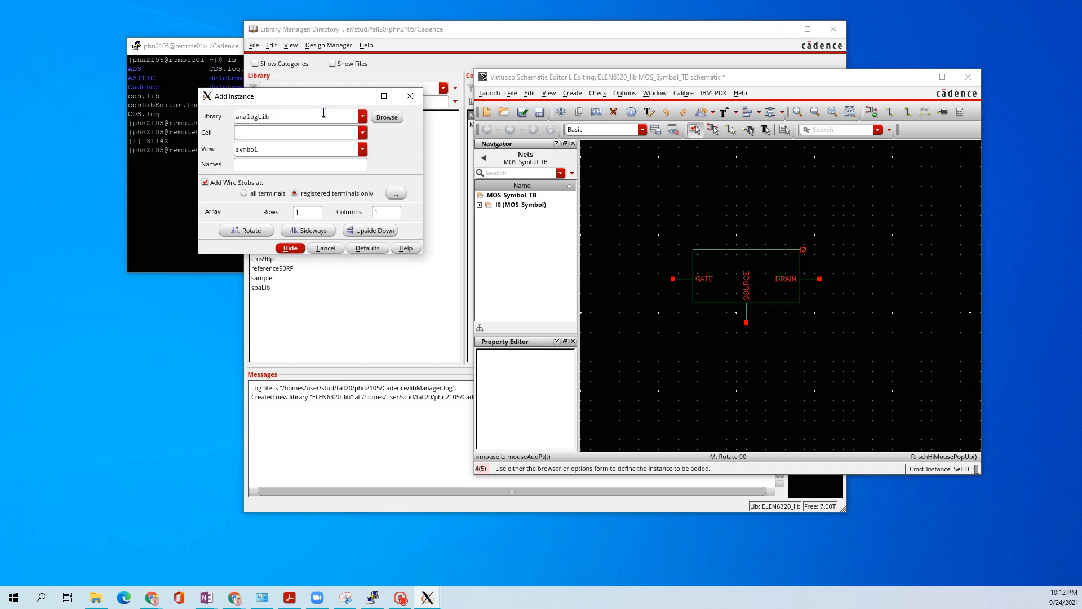
# Step: Choose the port cell and place one instance near the GATE pin and another near the DRAIN pin of the MOS_Symbol block
pyautogui.write('P0')
pyautogui.write('Rt')
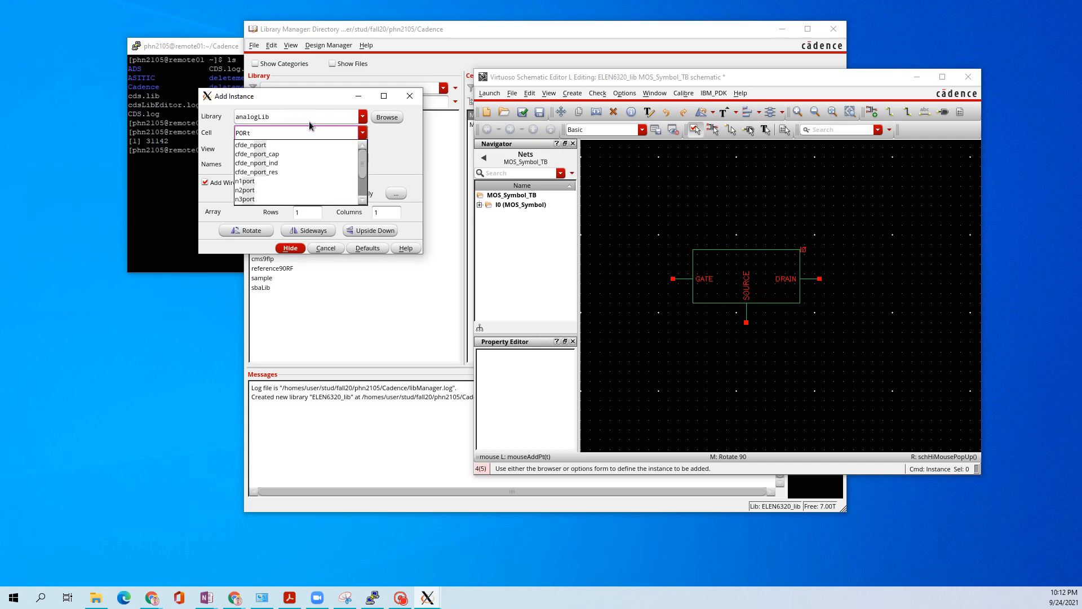
pyautogui.press('Tab')
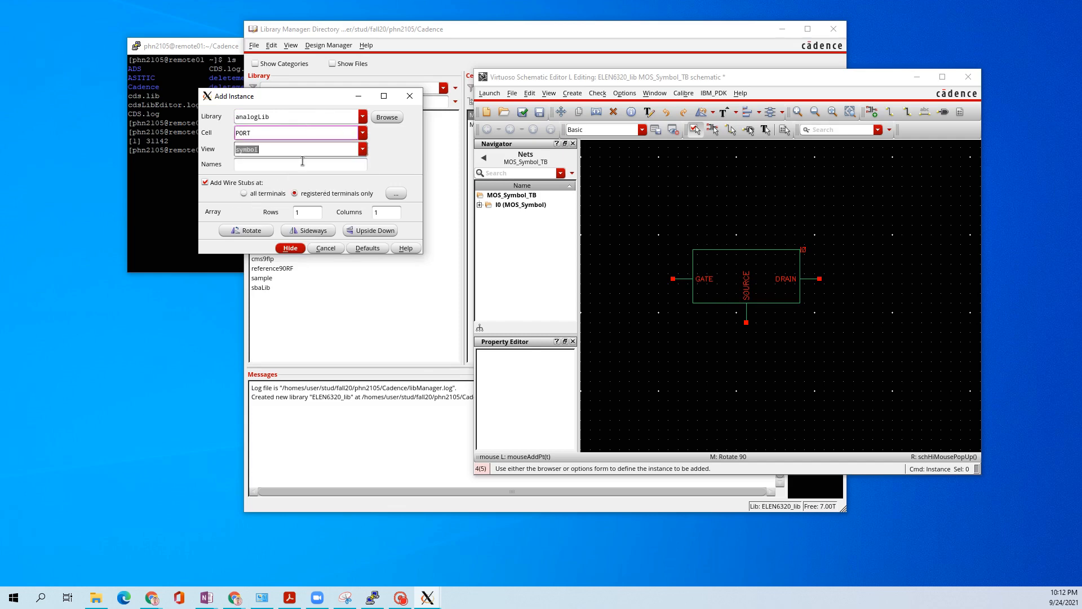
pyautogui.press('Tab')
pyautogui.doubleClick(283, 132)
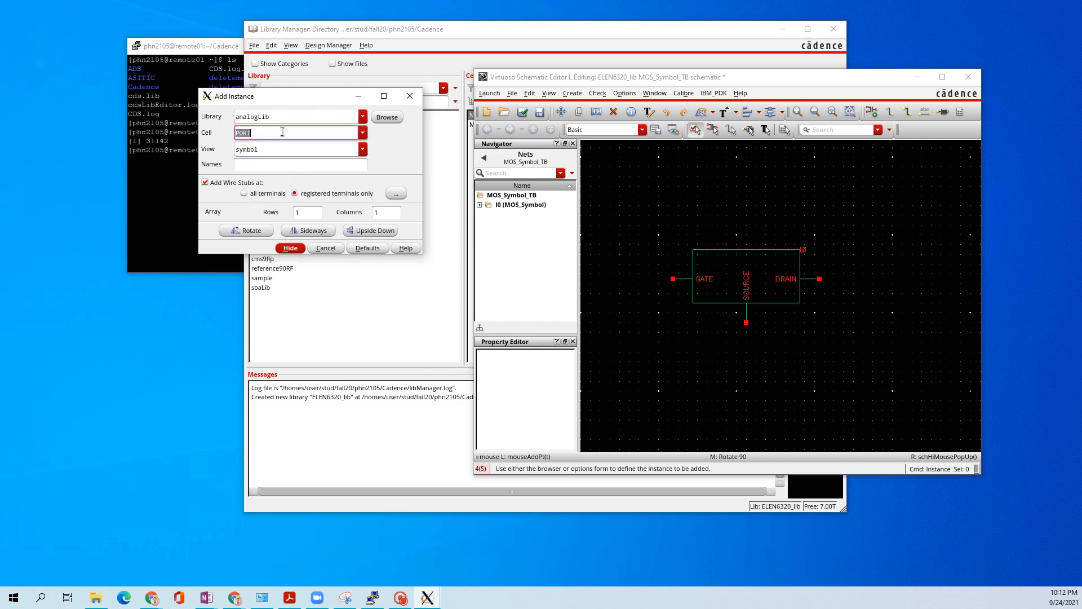
pyautogui.click(283, 132)
pyautogui.write('aaa')
pyautogui.doubleClick(282, 131)
pyautogui.write('port')
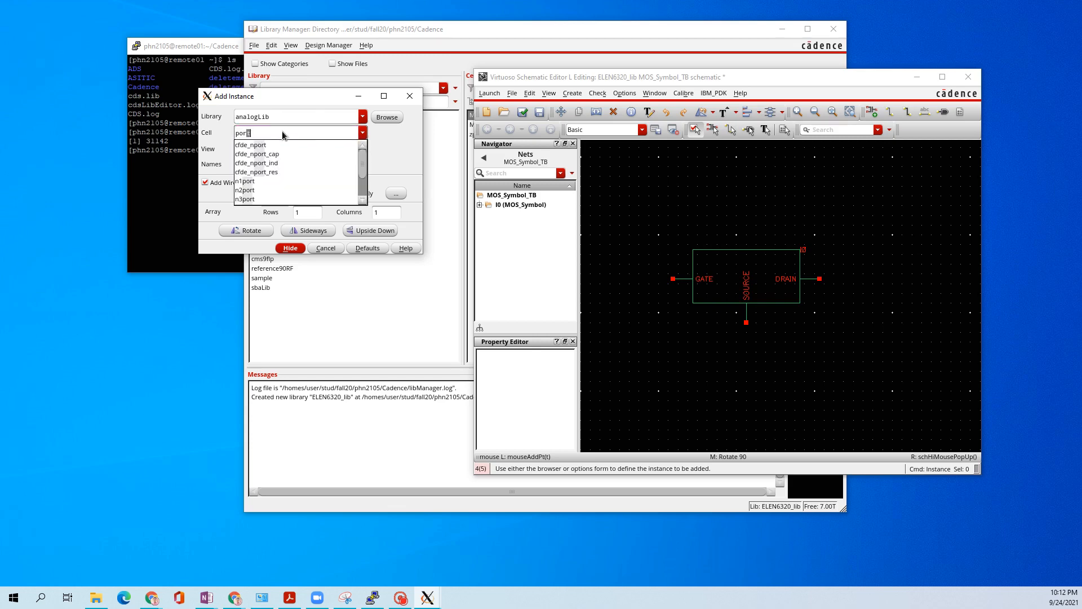
pyautogui.press('Tab')
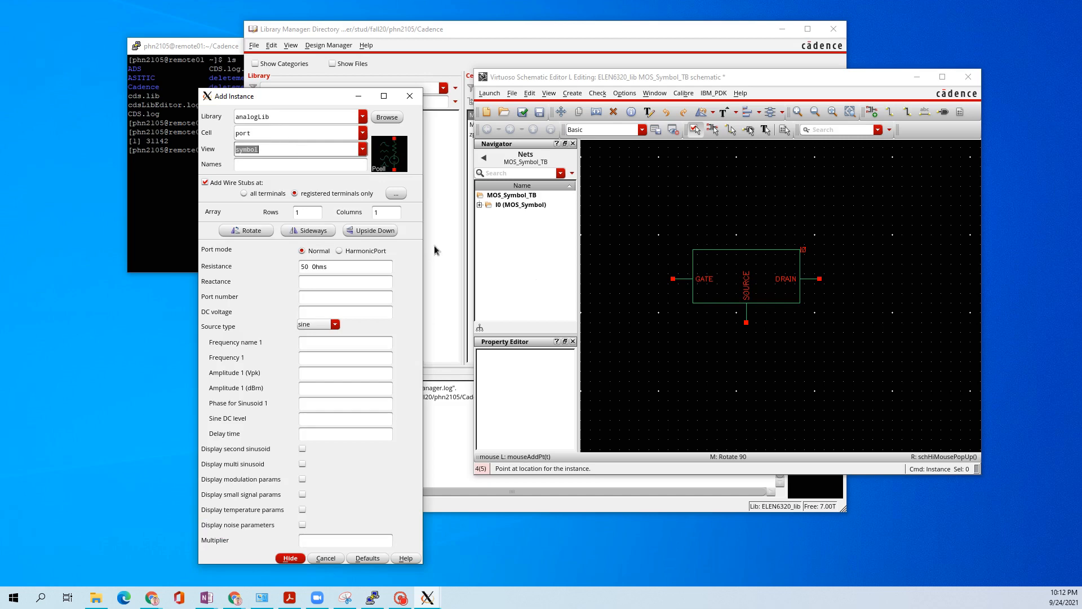
pyautogui.click(634, 285)
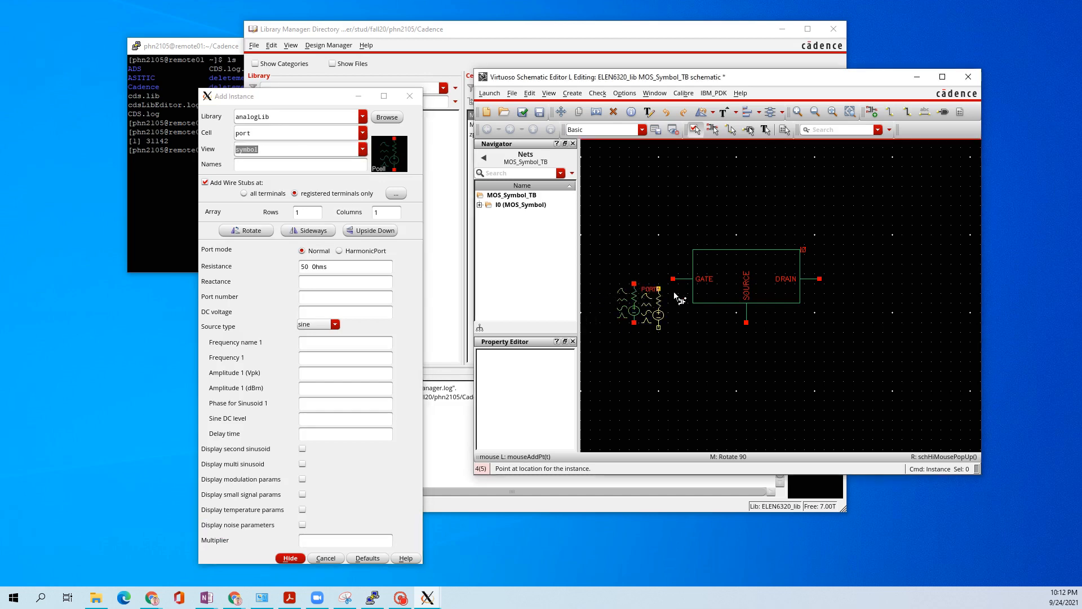
pyautogui.click(854, 290)
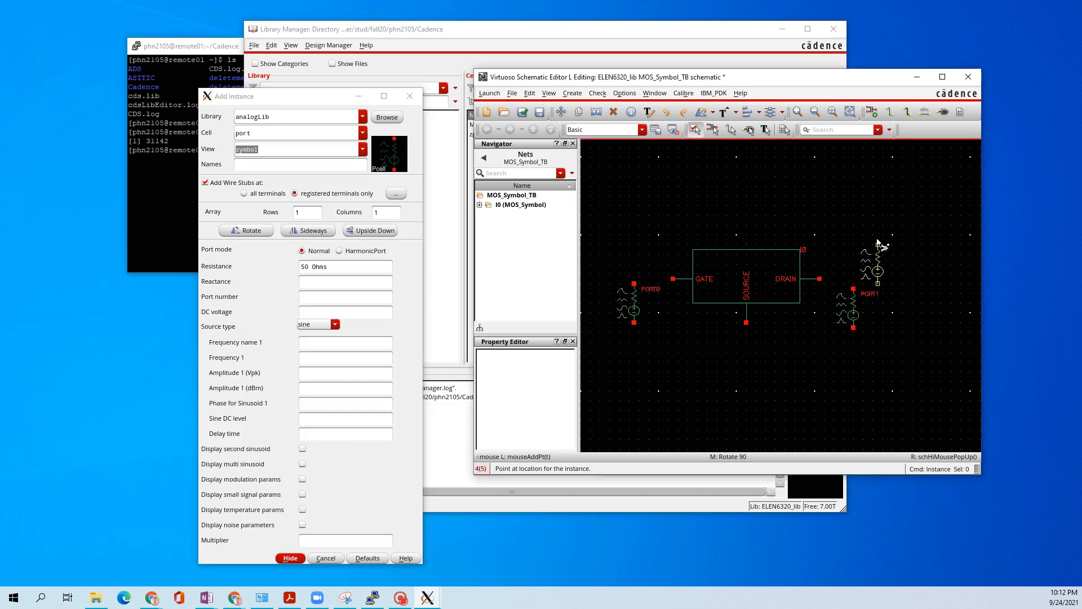
# Step: Wire the GATE pin to the top of the gate-side port and the DRAIN pin to the top of the drain-side port
pyautogui.press('w')
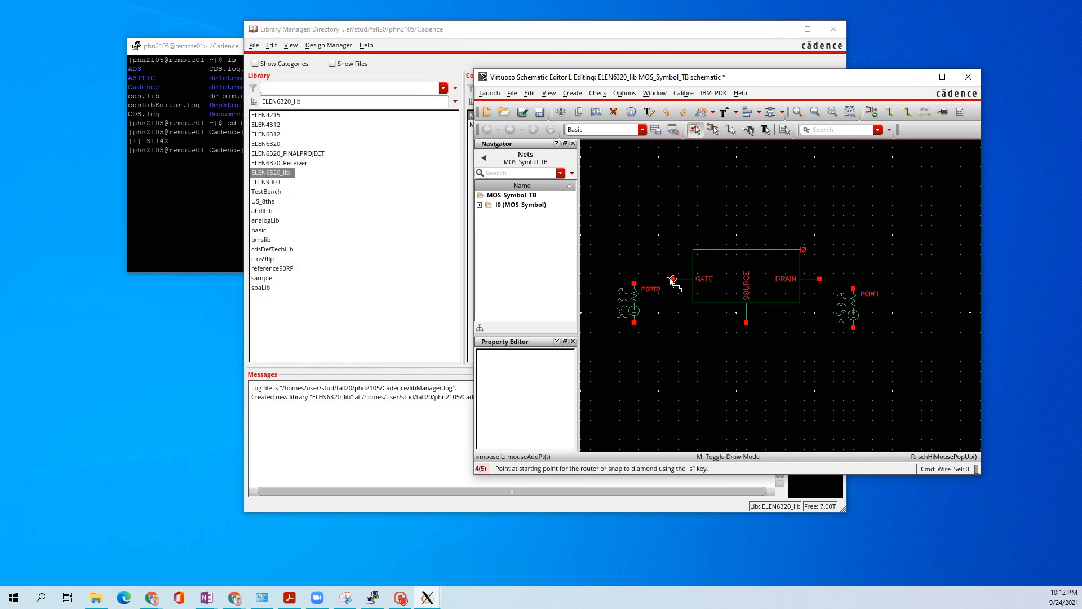
pyautogui.click(673, 279)
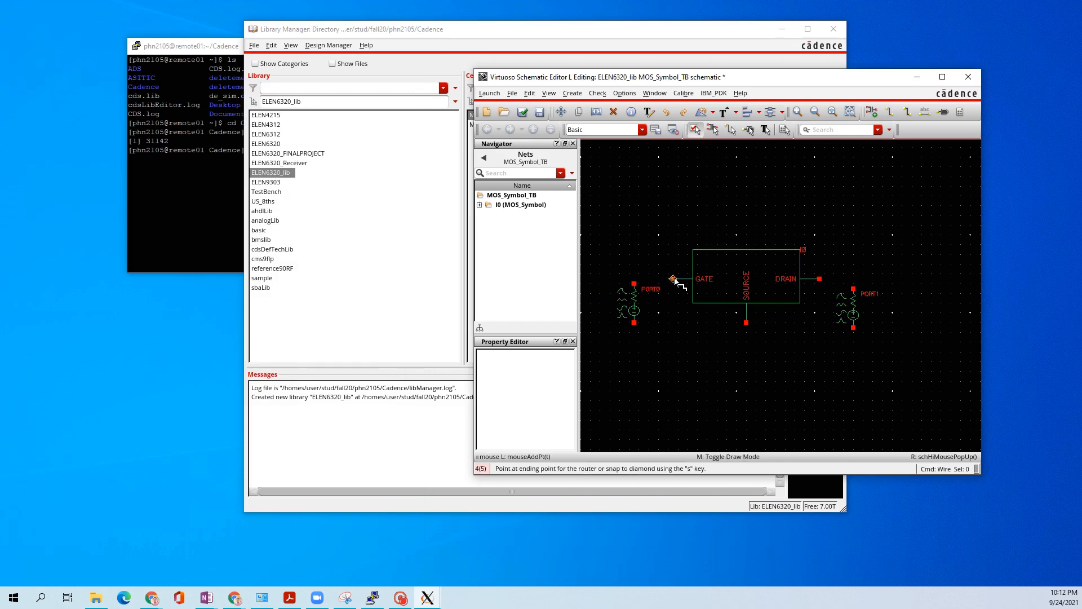
pyautogui.click(634, 283)
pyautogui.click(819, 279)
pyautogui.click(827, 281)
pyautogui.press('Escape')
# Step: Place analogLib gnd symbols under both ports and the SOURCE pin, and check and save the schematic
pyautogui.press('i')
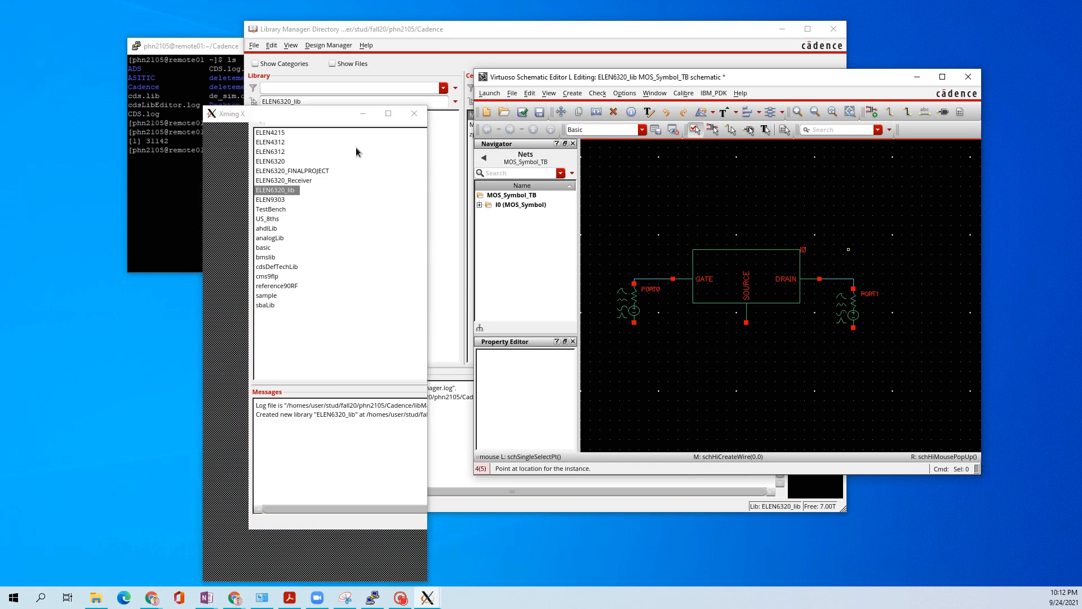
pyautogui.click(281, 150)
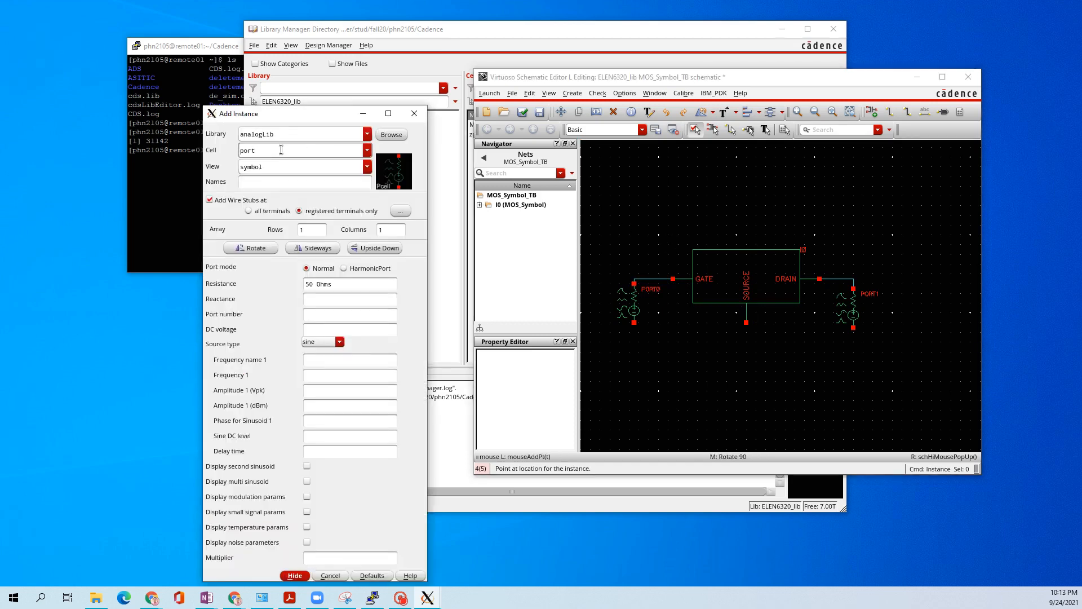
pyautogui.doubleClick(281, 150)
pyautogui.write('gnd')
pyautogui.press('Tab')
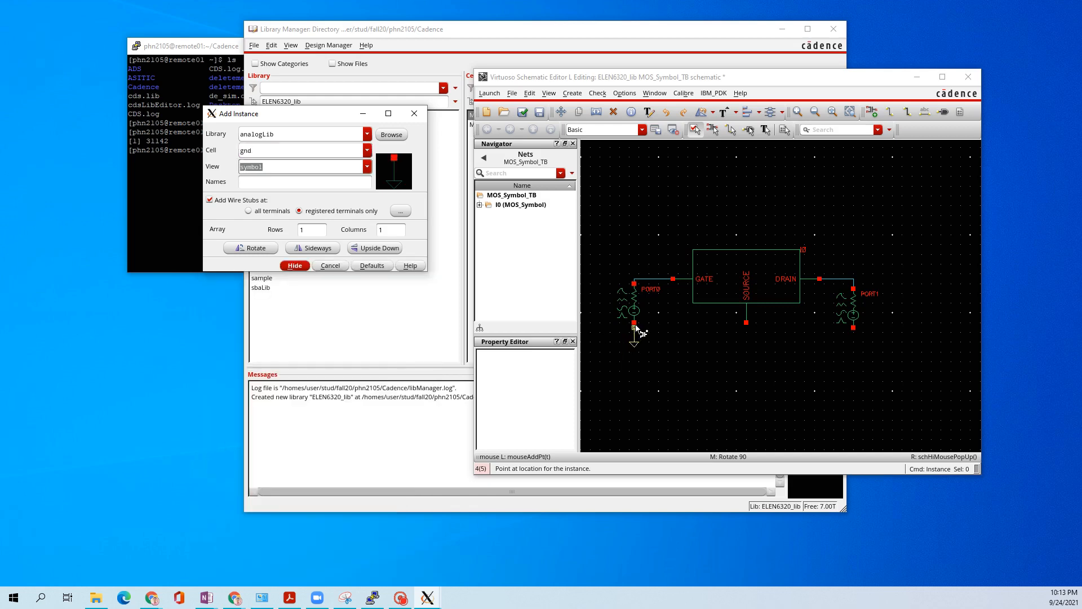
pyautogui.click(635, 325)
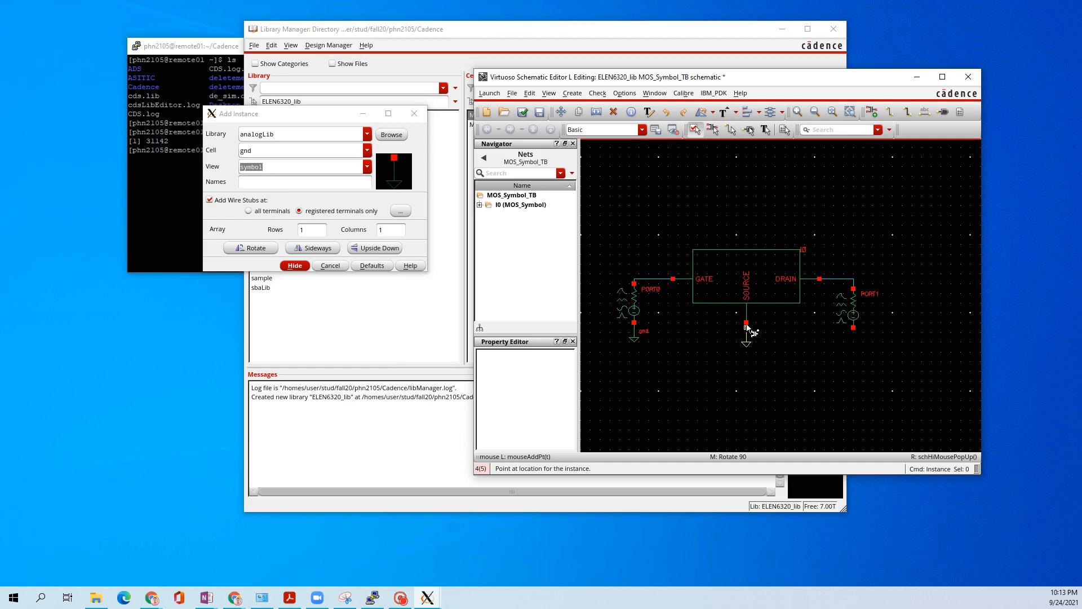
pyautogui.click(854, 329)
pyautogui.press('Escape')
pyautogui.click(522, 111)
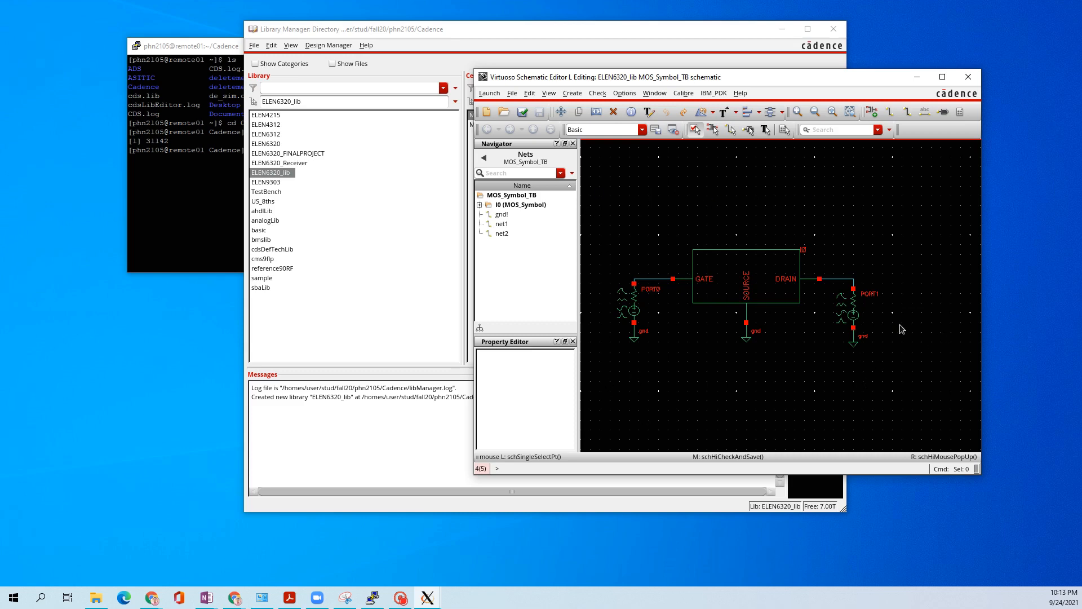
# Step: Launch ADE L for the MOS_Symbol_TB schematic
pyautogui.moveTo(774, 221); pyautogui.dragTo(782, 211, button='middle')
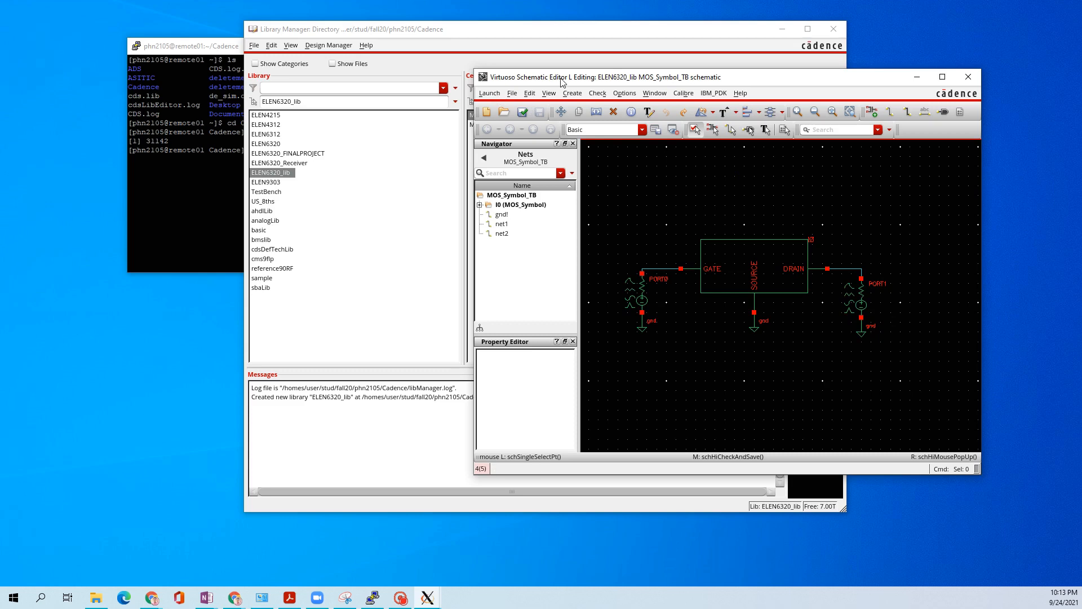
pyautogui.moveTo(562, 82); pyautogui.dragTo(563, 69)
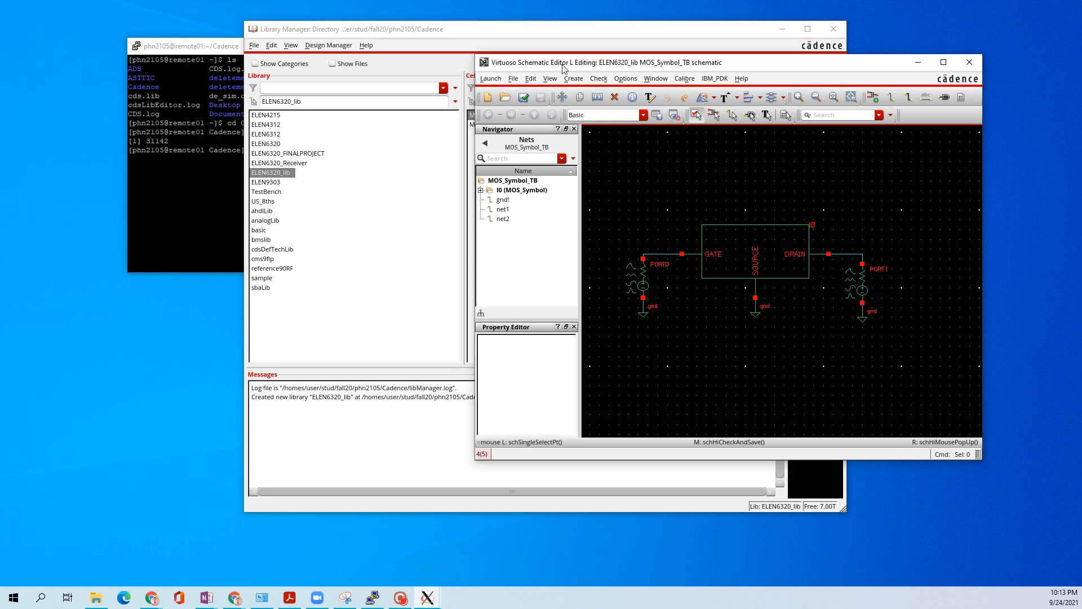
pyautogui.click(491, 79)
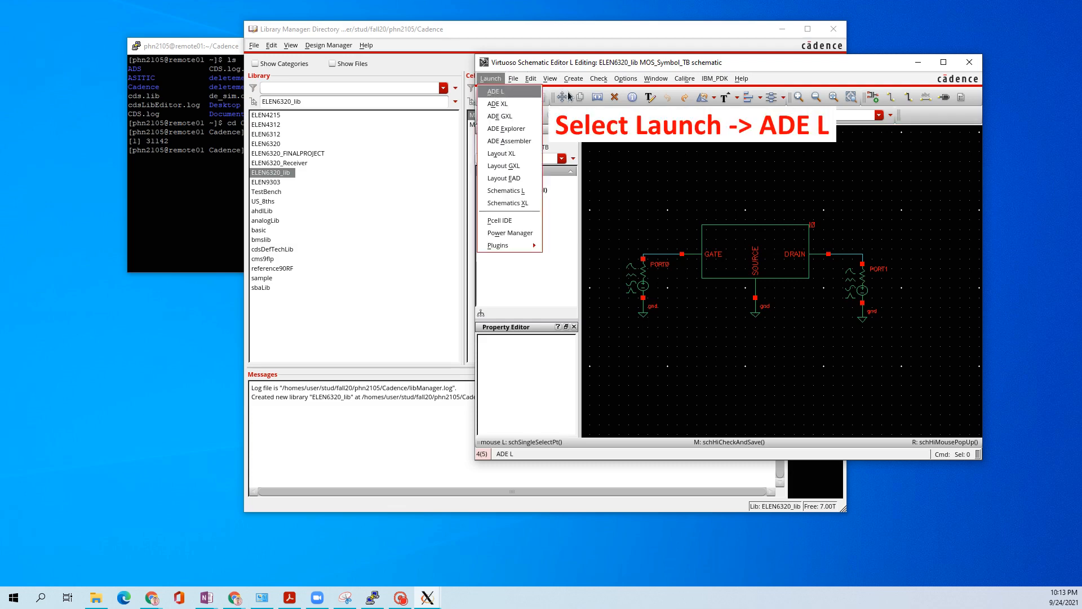
pyautogui.click(494, 91)
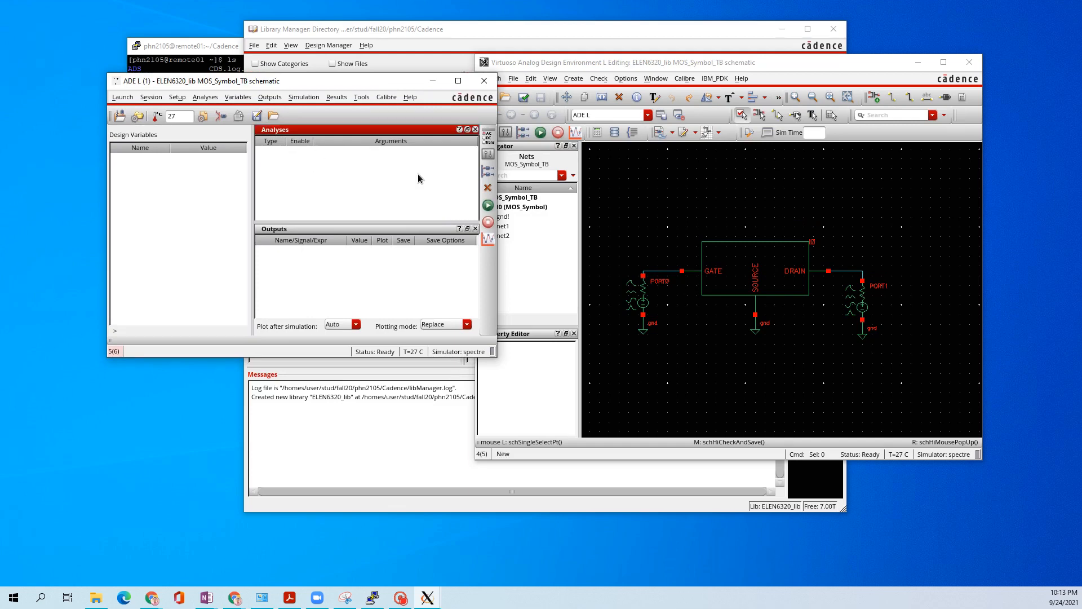
# Step: Start a new sp analysis and select PORT0 and PORT1, in that order, as its ports
pyautogui.rightClick(337, 158)
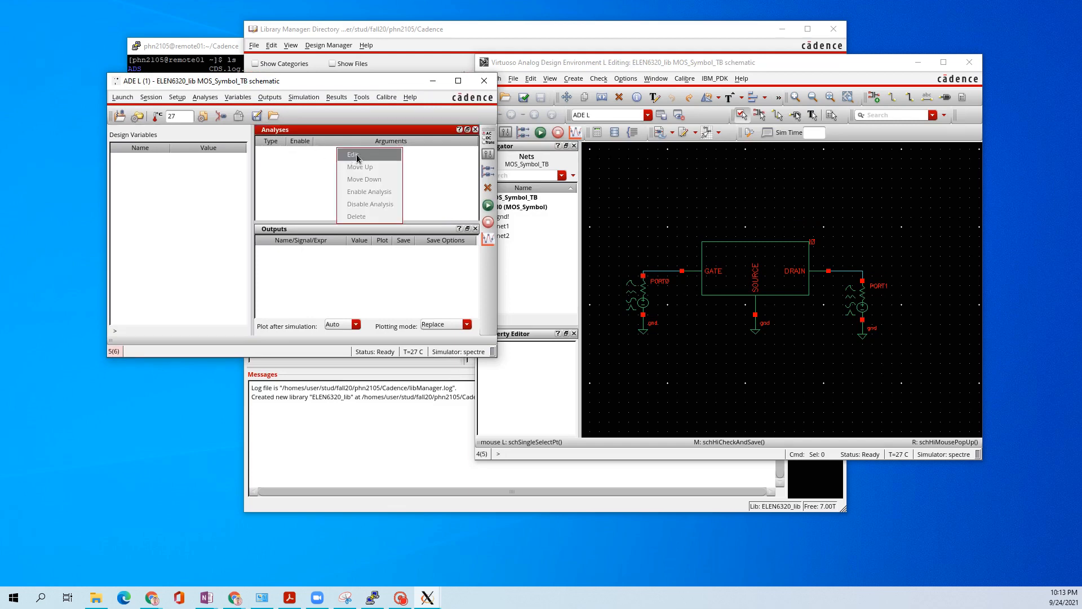
pyautogui.click(359, 158)
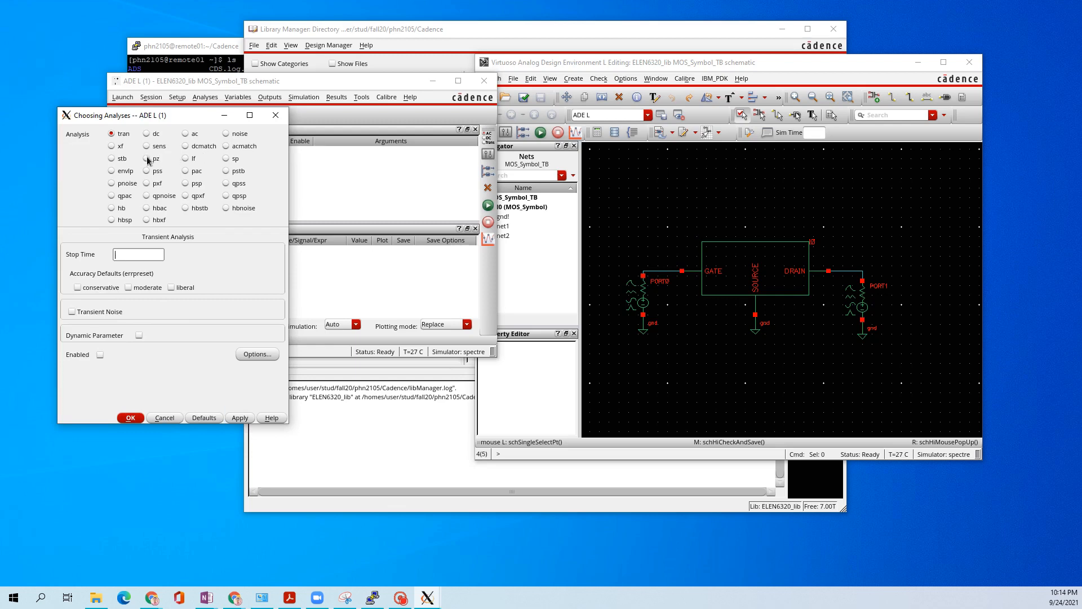
pyautogui.click(228, 160)
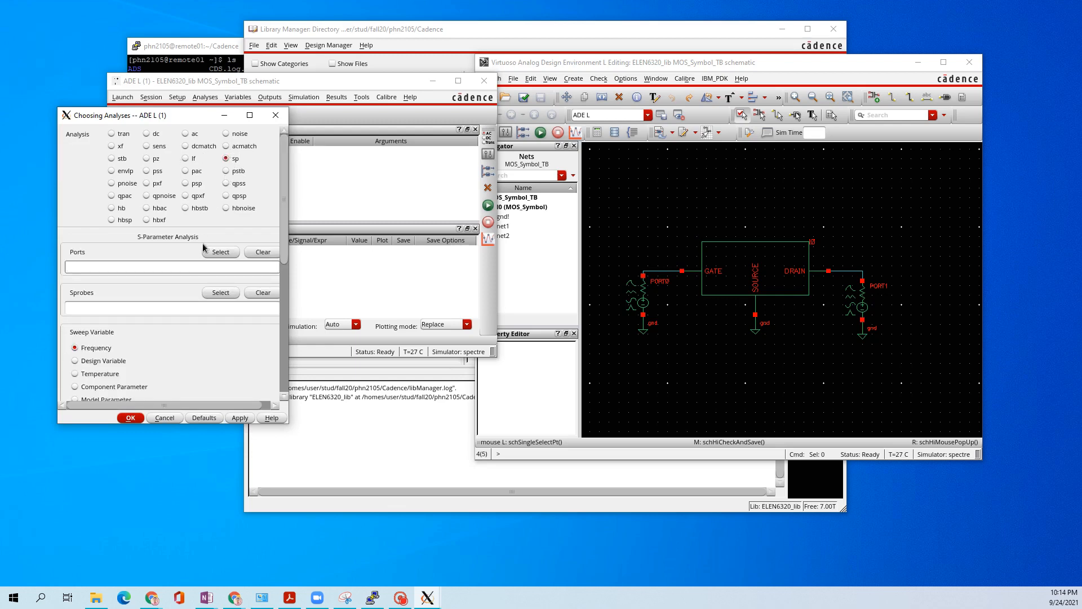
pyautogui.click(215, 253)
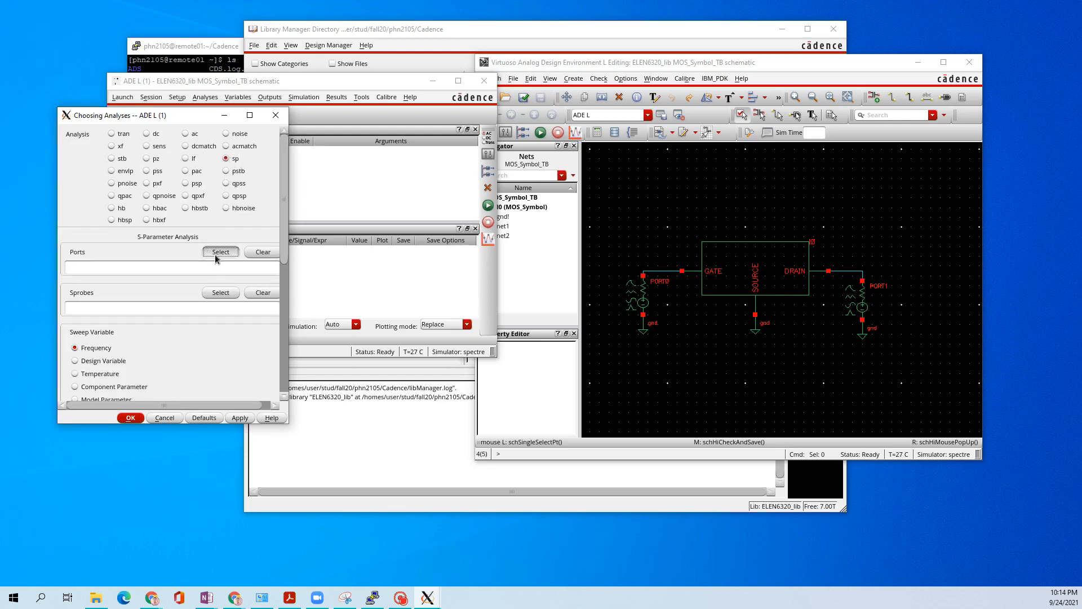
pyautogui.click(645, 303)
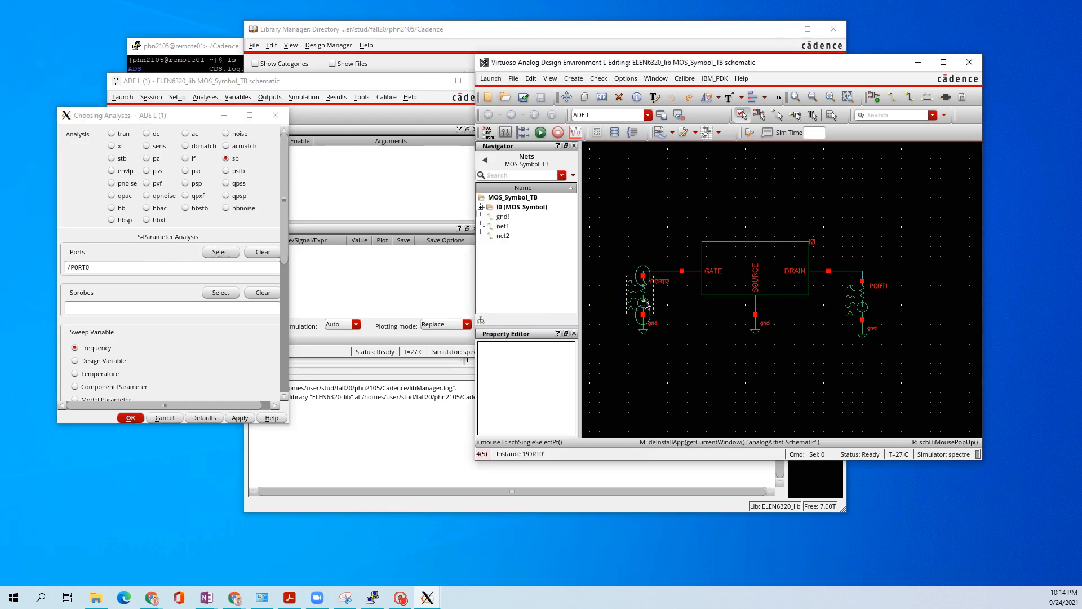
pyautogui.click(859, 306)
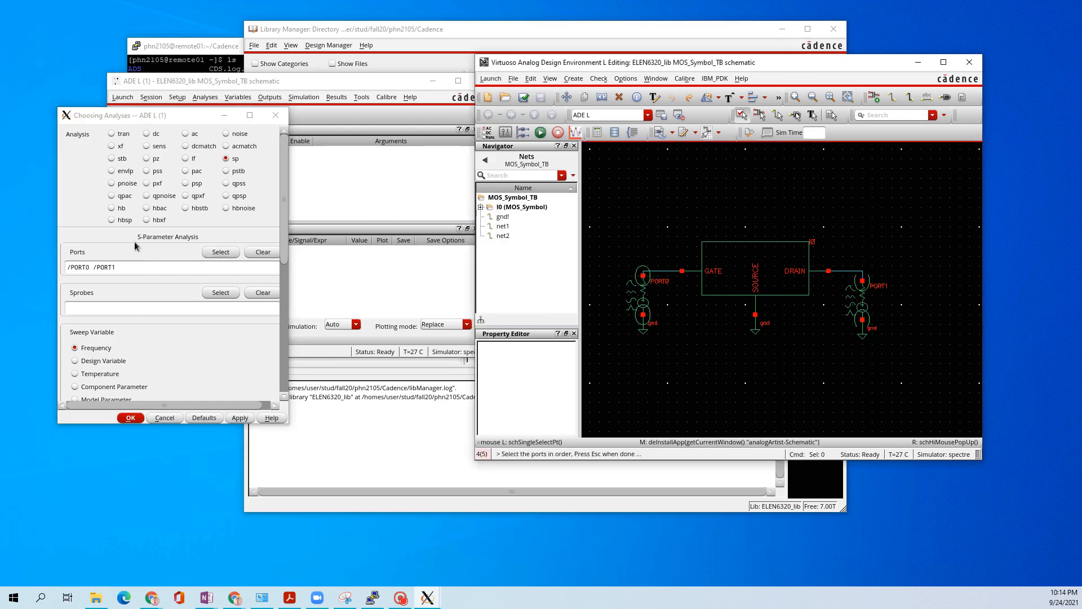
# Step: Set the sp analysis frequency sweep to start at 100M and stop at 500G, keeping the Automatic sweep type
pyautogui.scroll(-4, 137, 239)
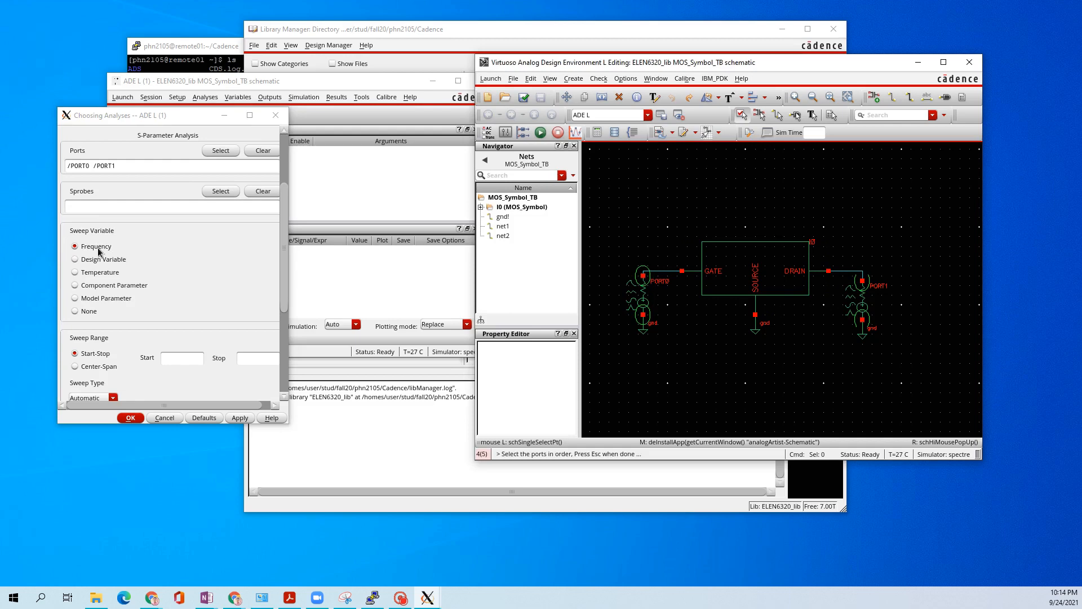
pyautogui.scroll(-1, 103, 242)
pyautogui.click(186, 328)
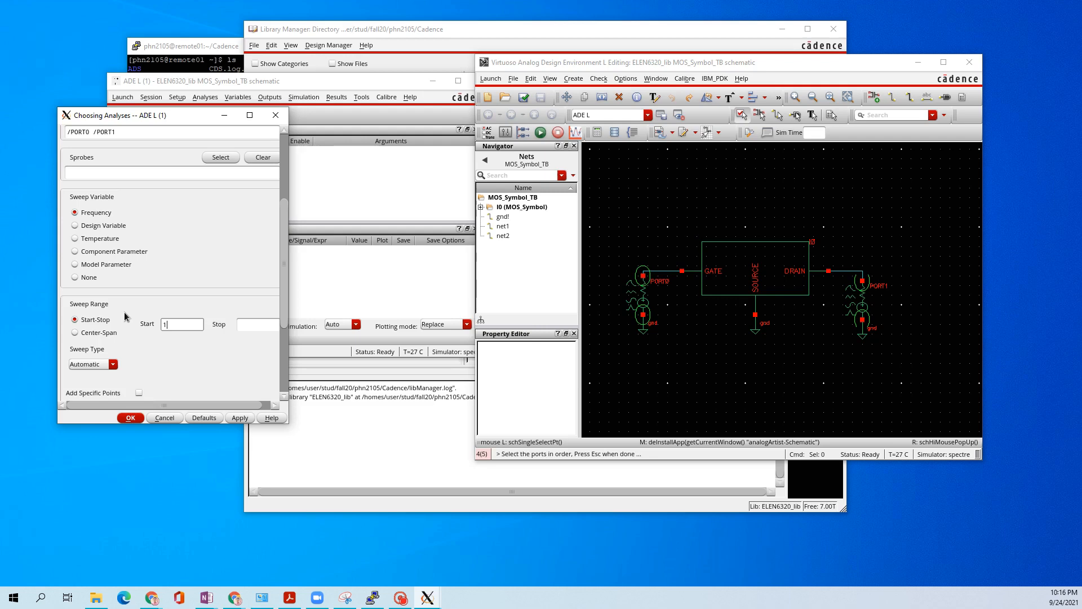
pyautogui.write('G')
pyautogui.doubleClick(190, 328)
pyautogui.write('100M')
pyautogui.press('Tab')
pyautogui.write('500G')
pyautogui.scroll(-1, 193, 240)
pyautogui.scroll(-1, 193, 239)
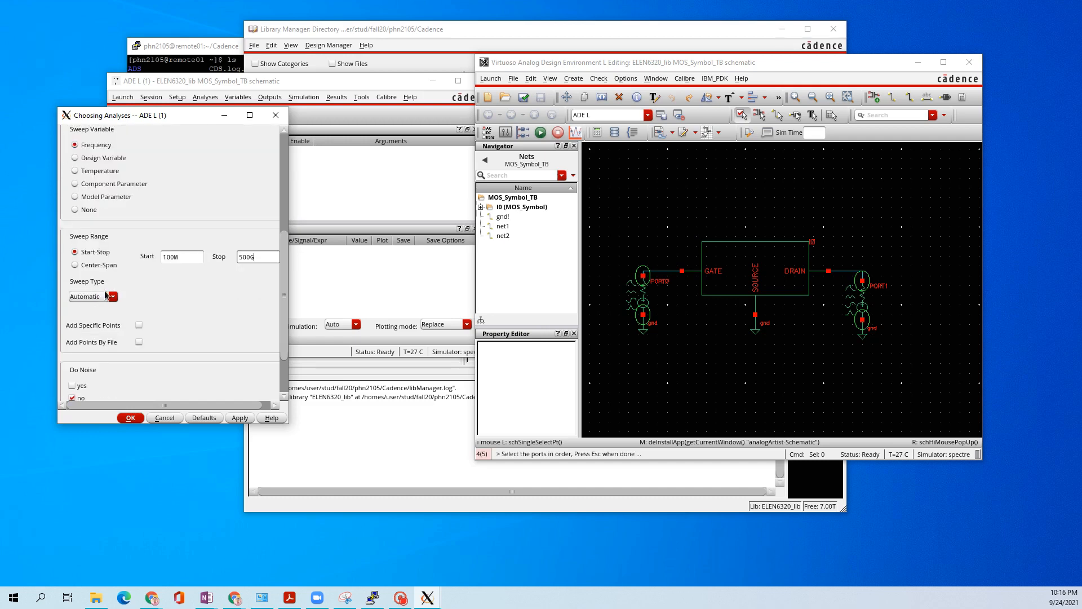
pyautogui.click(103, 303)
pyautogui.click(110, 306)
pyautogui.scroll(-2, 167, 337)
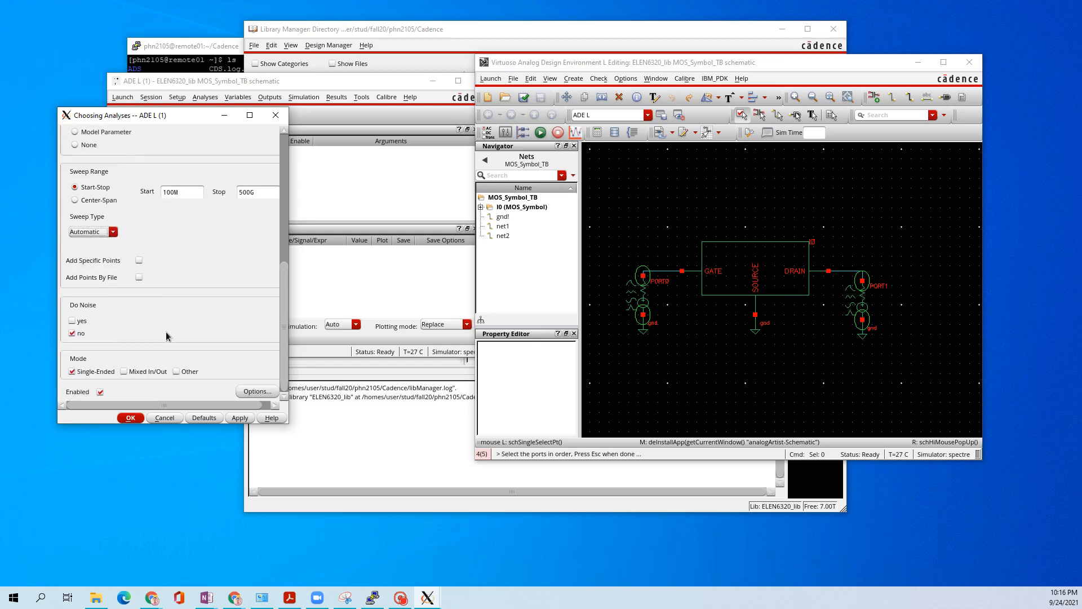
# Step: Accept the sp analysis setup, netlist and run the simulation, and review its output log
pyautogui.click(131, 417)
pyautogui.click(392, 185)
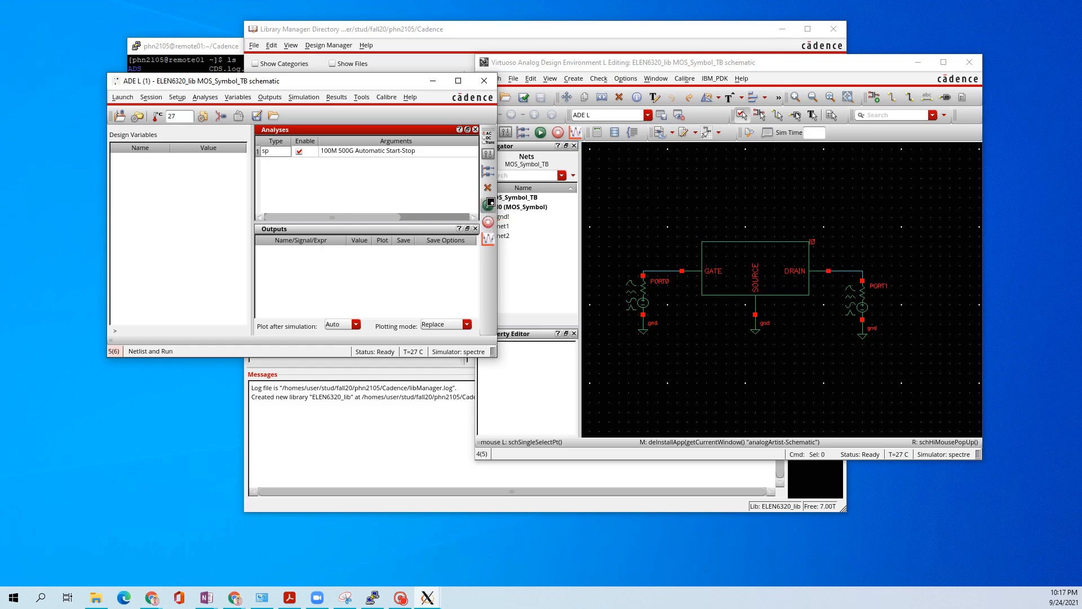
pyautogui.click(487, 203)
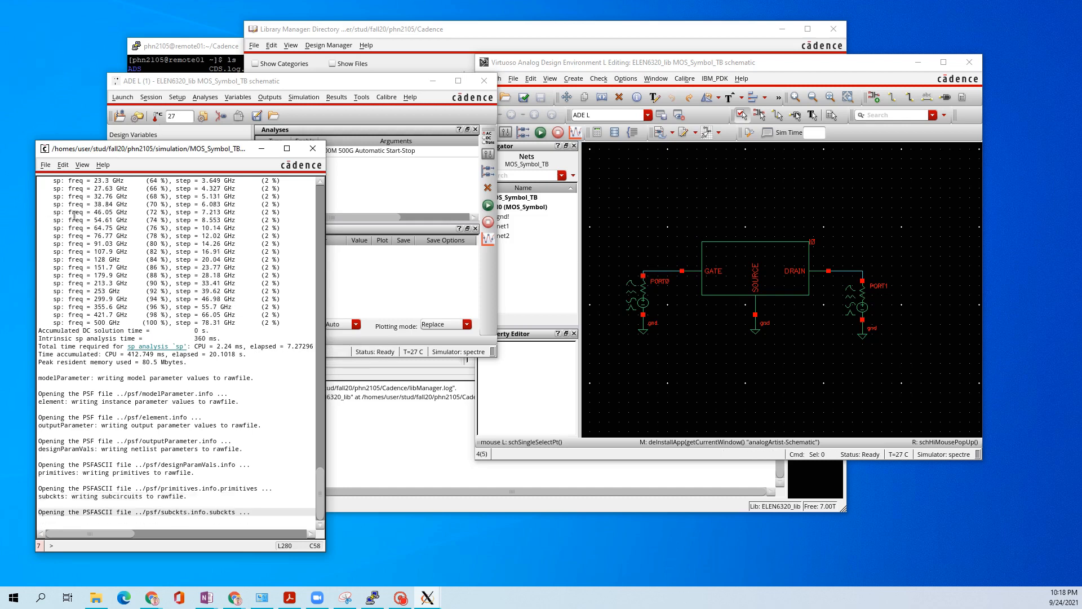
pyautogui.click(110, 211)
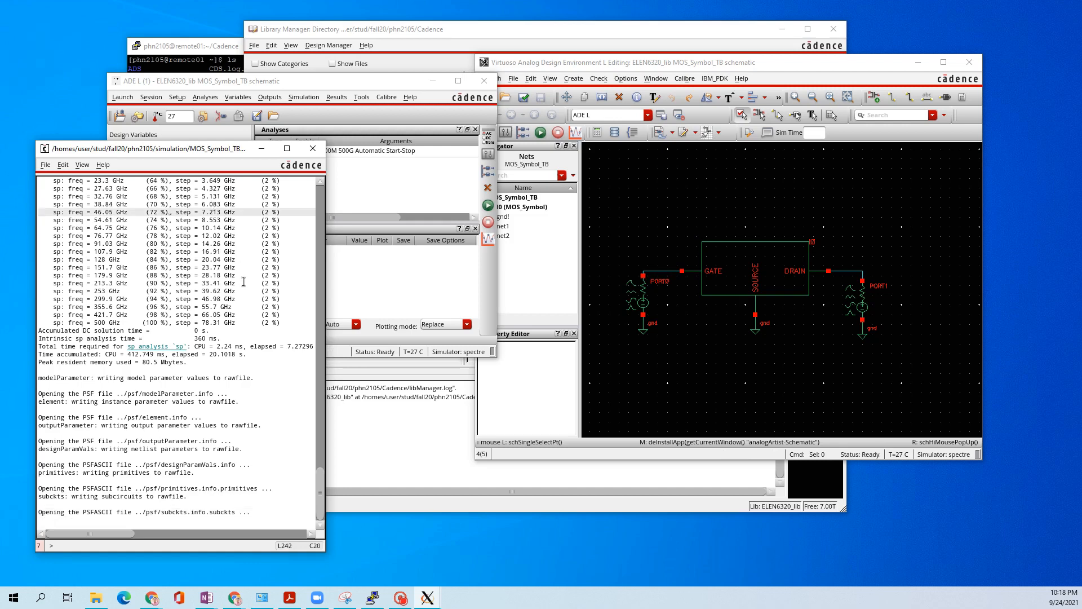
pyautogui.scroll(18, 235, 319)
pyautogui.click(393, 177)
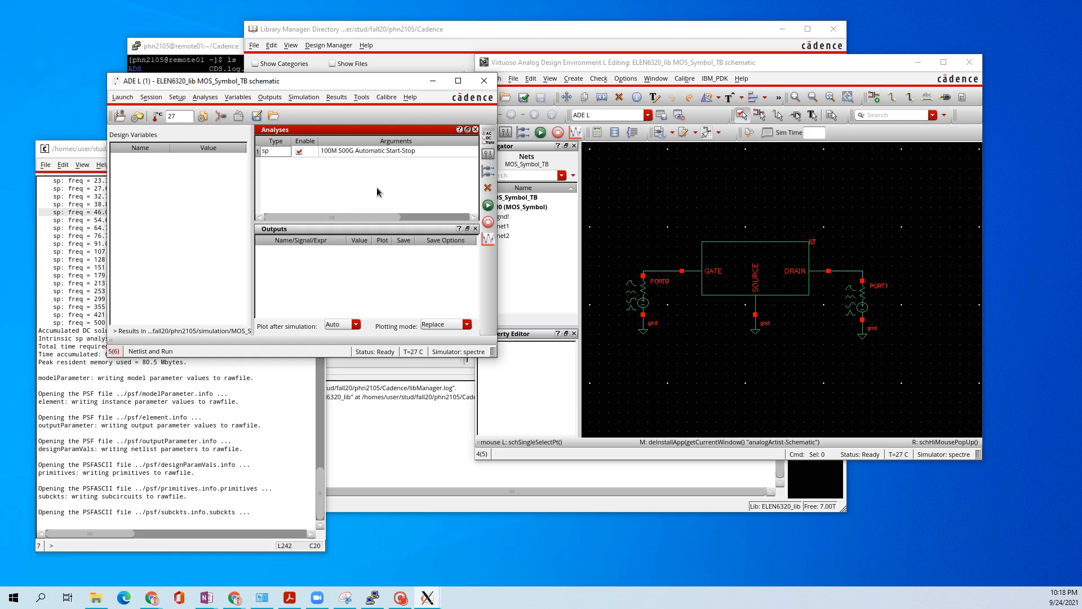
# Step: Open the Direct Plot main form for the simulation results and arrange it beside the graph window
pyautogui.click(341, 99)
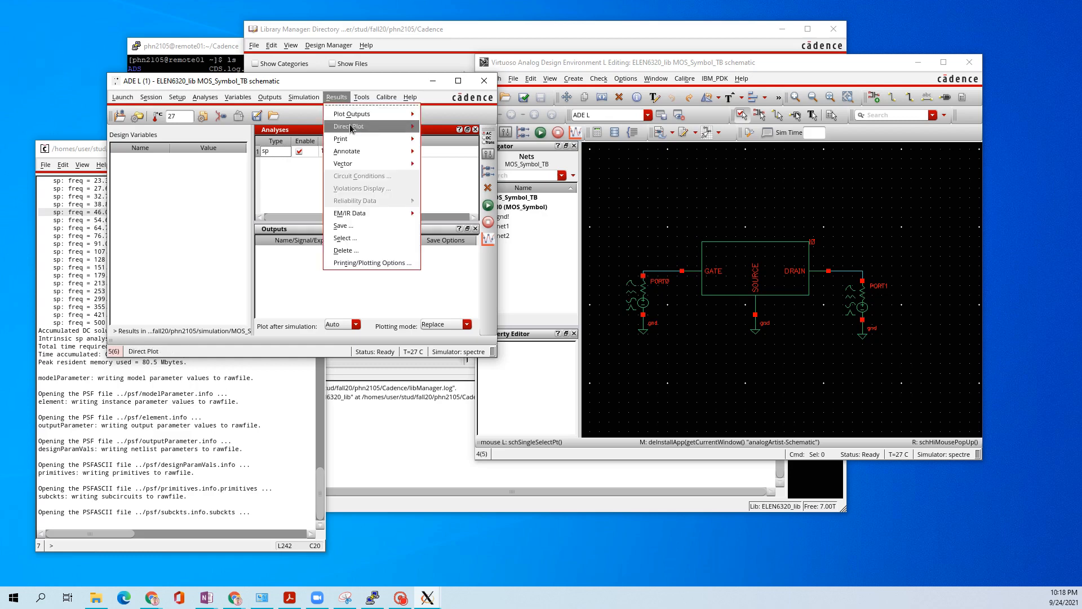
pyautogui.moveTo(353, 127)
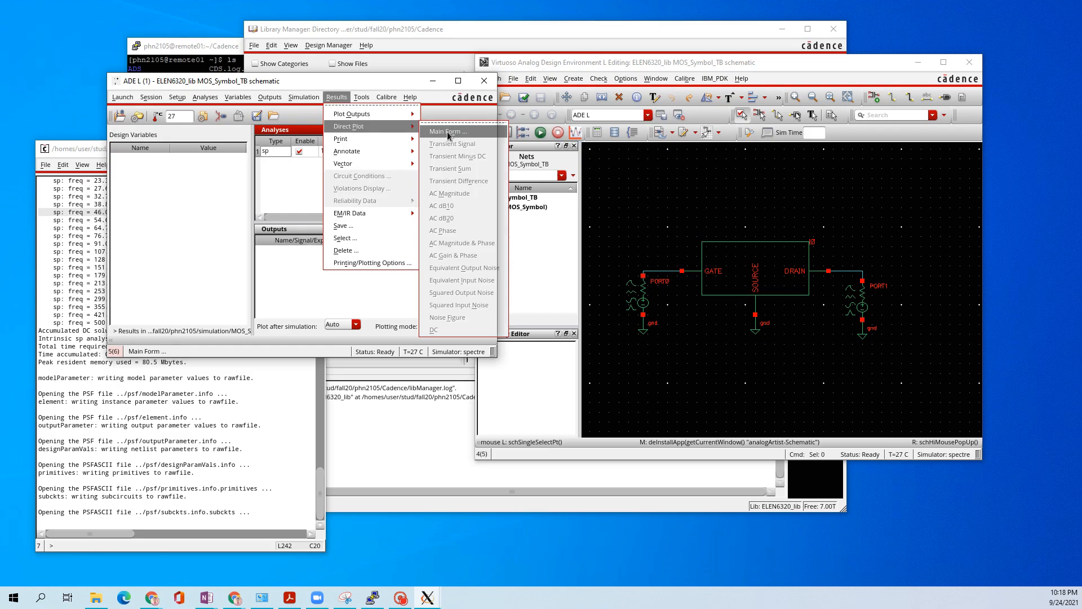
pyautogui.click(447, 131)
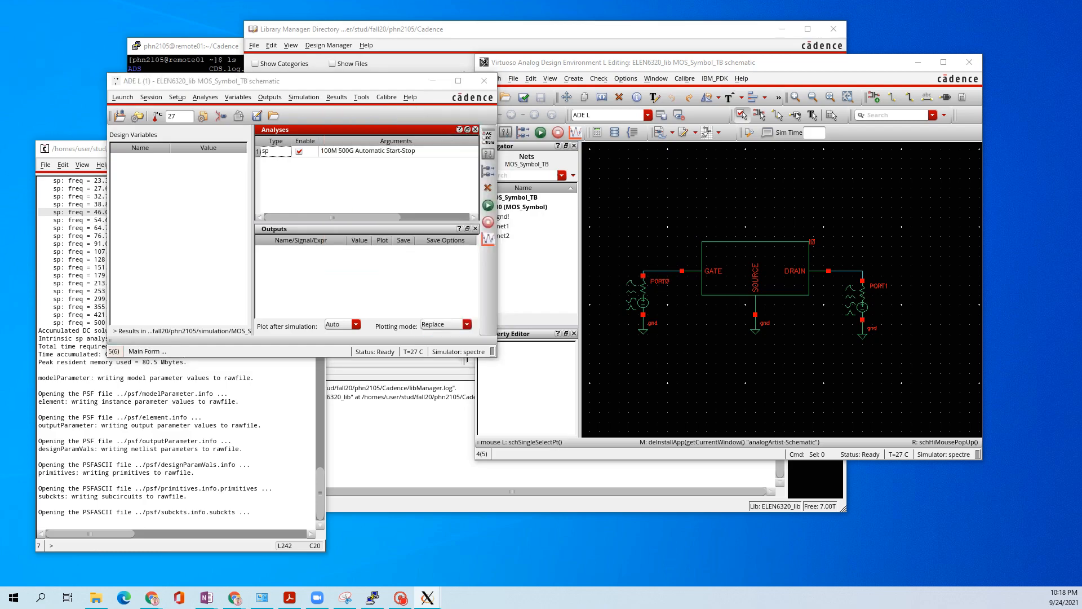
pyautogui.moveTo(0, 107); pyautogui.dragTo(881, 65)
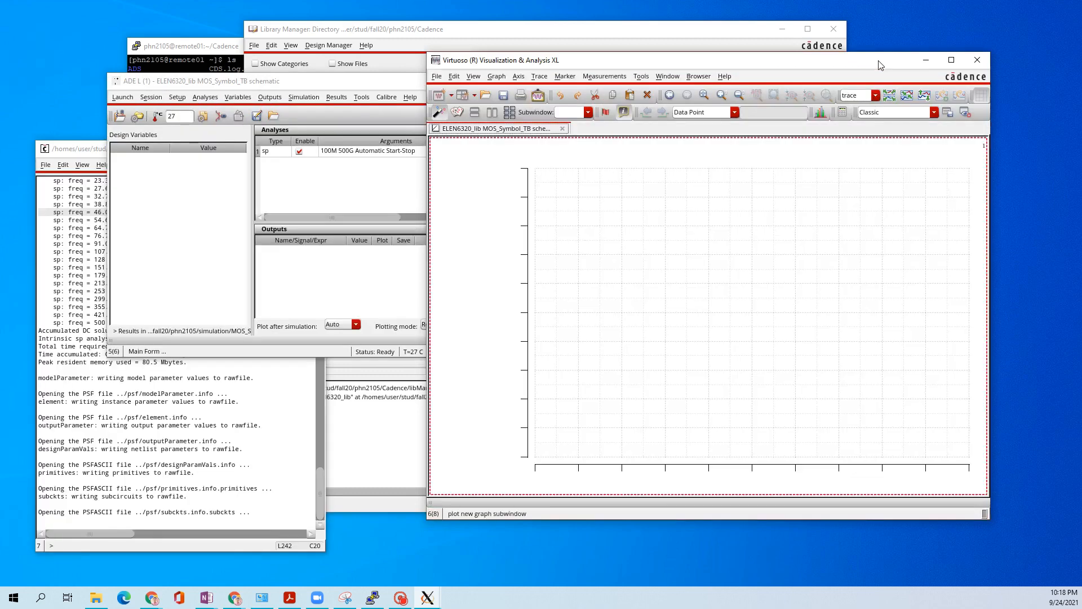
pyautogui.moveTo(881, 65); pyautogui.dragTo(727, 50)
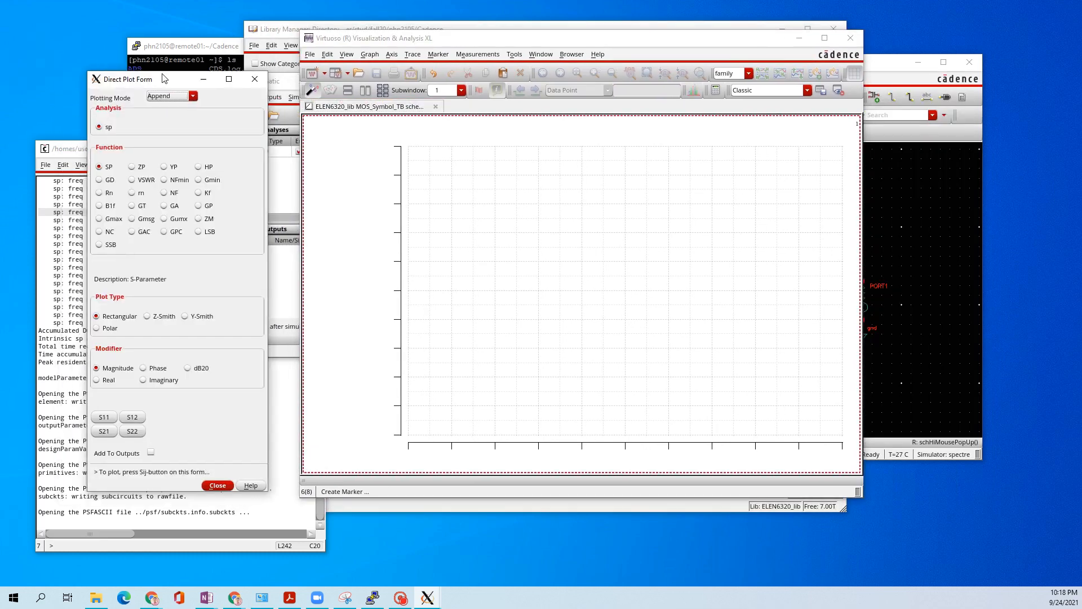
pyautogui.moveTo(161, 81); pyautogui.dragTo(163, 43)
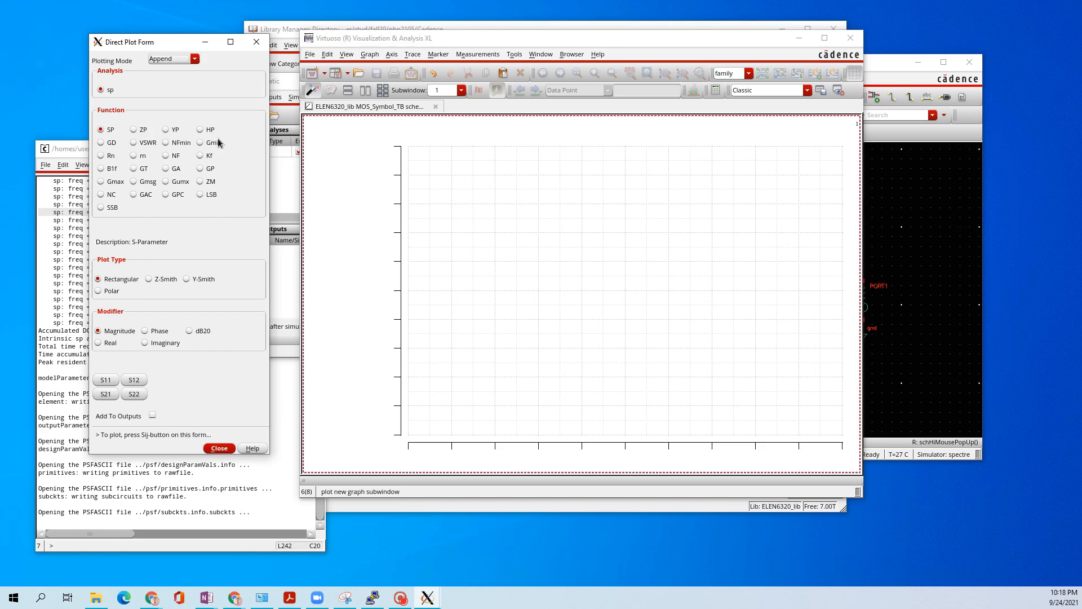
# Step: Plot the maximum power gain Gmax with the dB10 modifier and add it to the ADE outputs
pyautogui.click(116, 184)
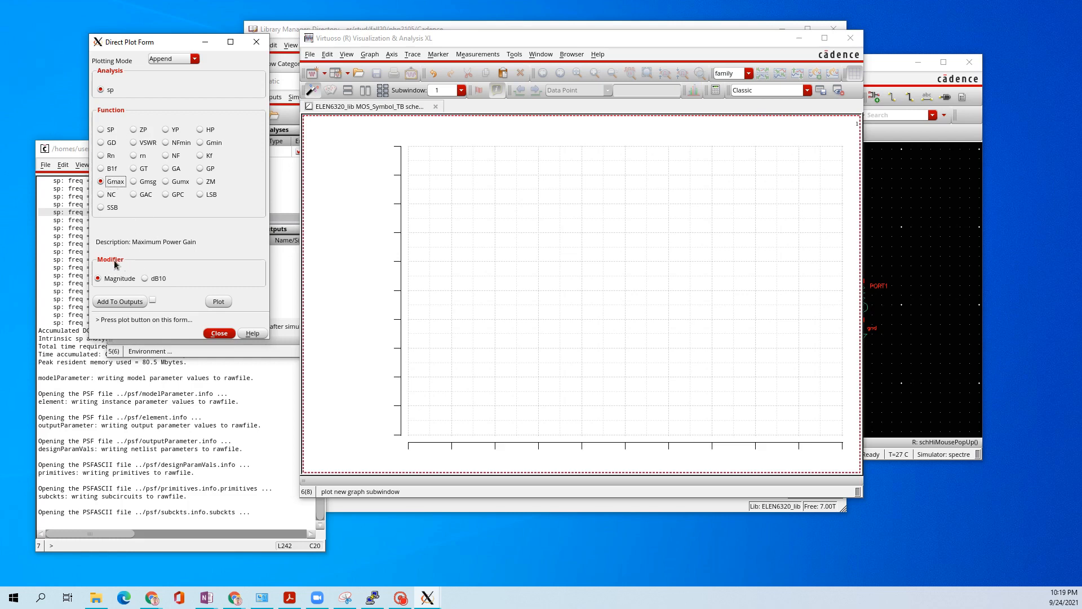
pyautogui.click(157, 280)
pyautogui.click(152, 301)
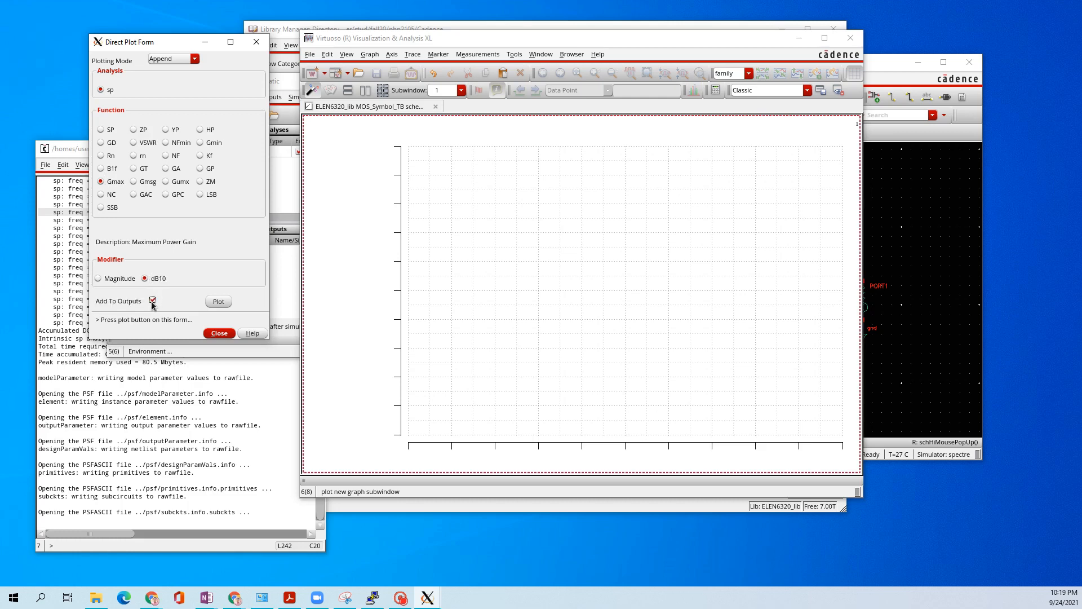
pyautogui.click(217, 302)
pyautogui.click(613, 374)
pyautogui.moveTo(425, 303)
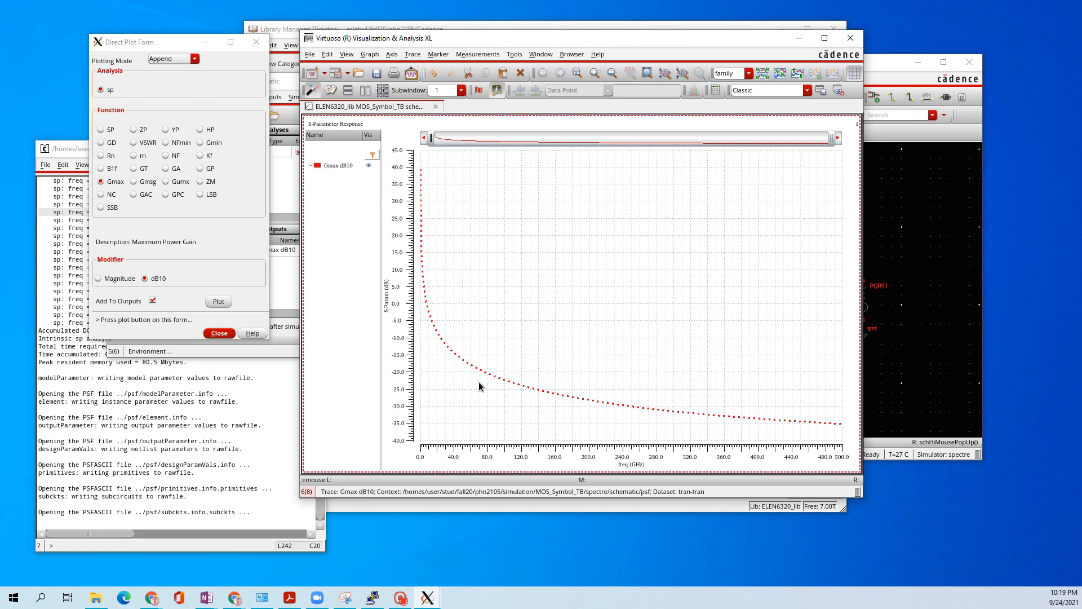
# Step: Change the Gmax dB10 trace's line style to Solid in its trace properties
pyautogui.click(500, 382)
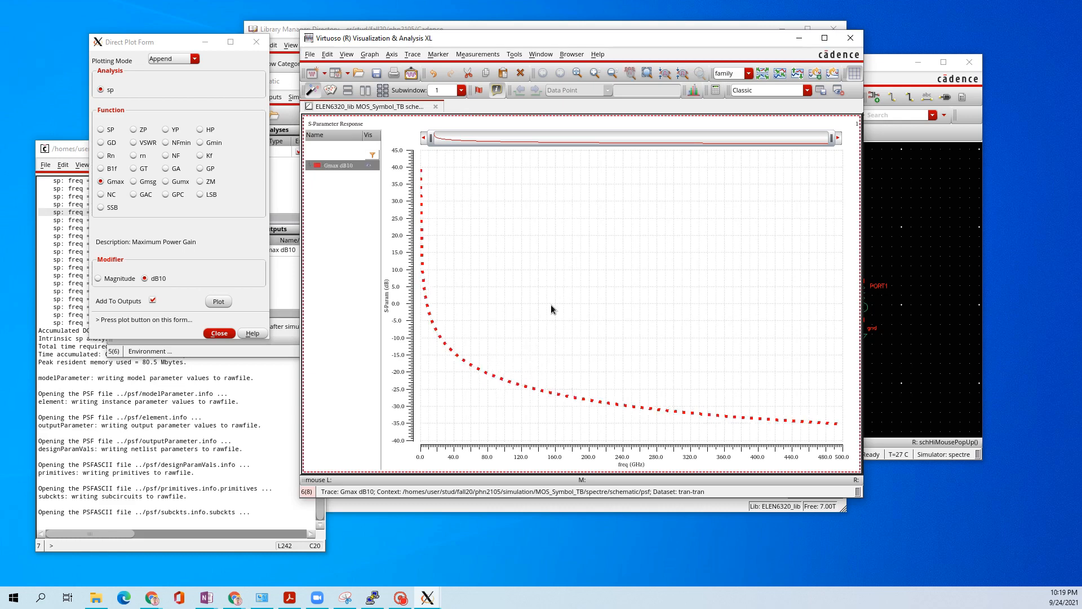
pyautogui.press('q')
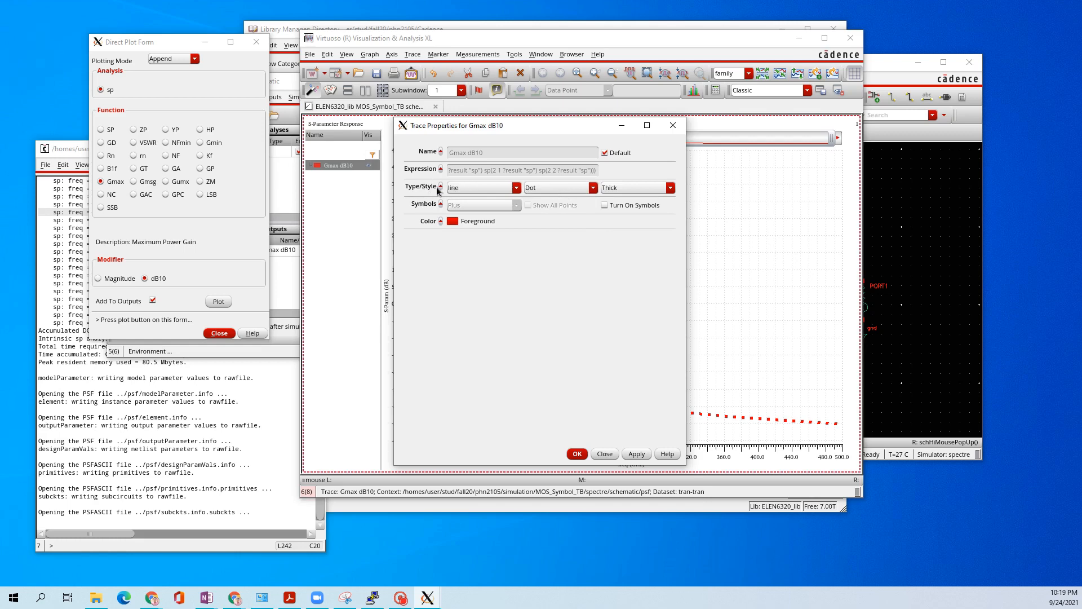
pyautogui.click(553, 189)
pyautogui.click(550, 191)
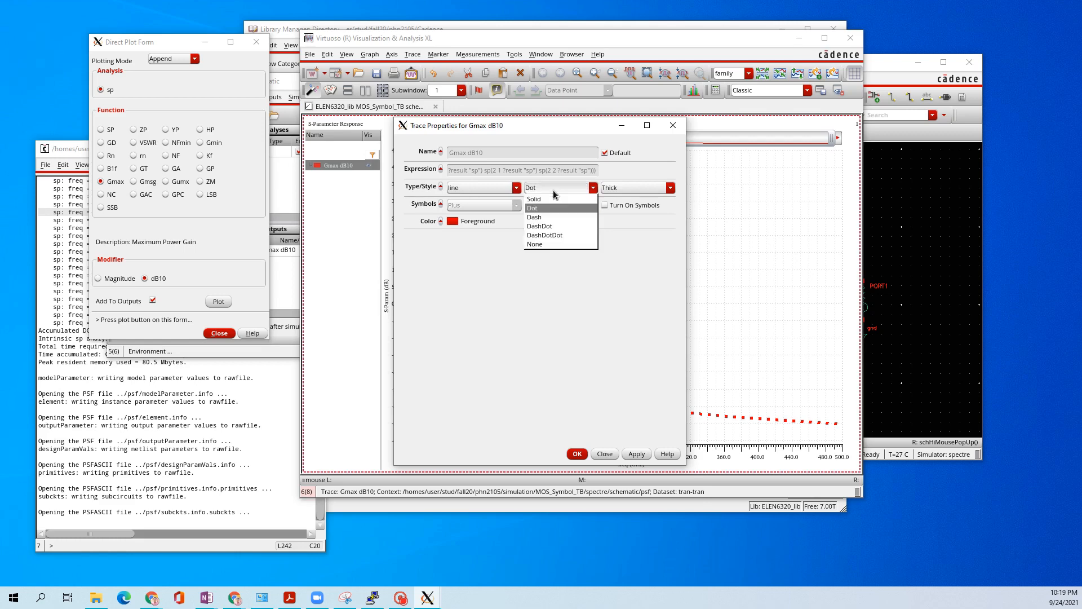
pyautogui.click(551, 201)
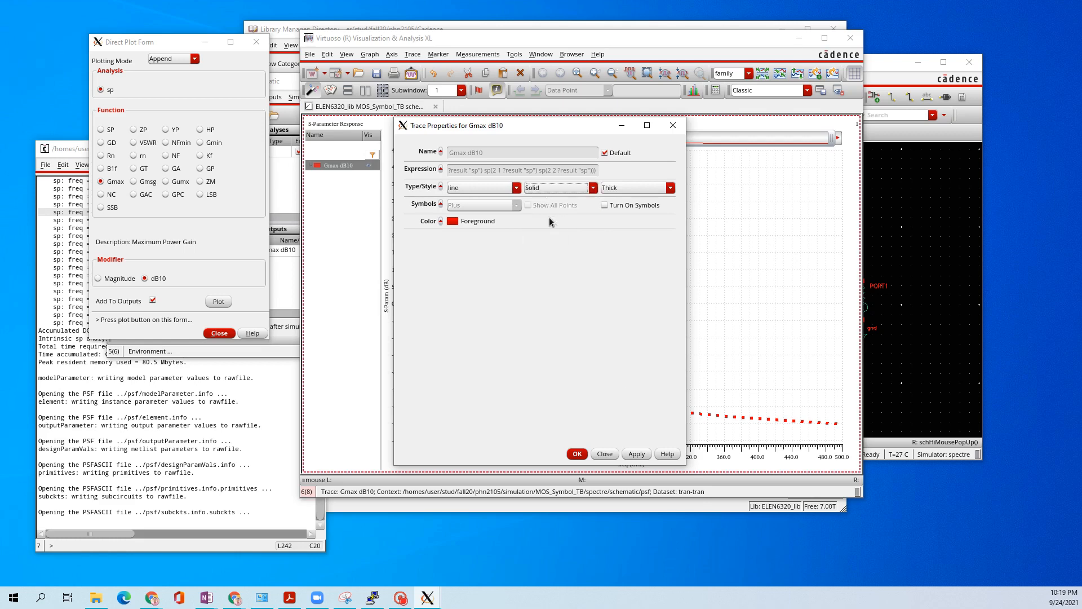
pyautogui.click(579, 455)
pyautogui.click(511, 291)
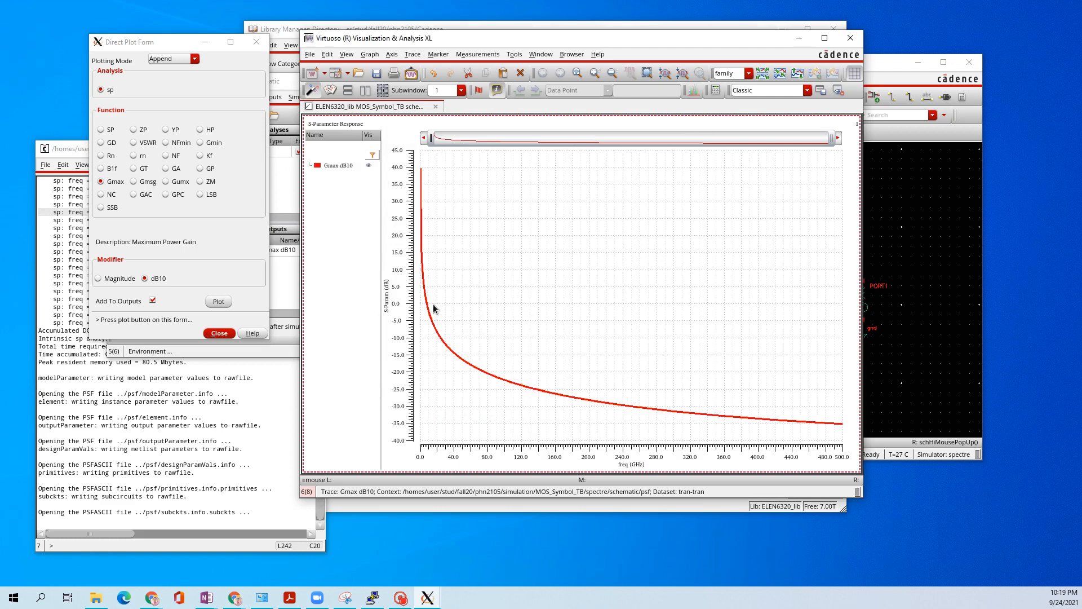
# Step: Add a vertical marker to the low-frequency part of the Gmax curve and move it to about 6.5 GHz
pyautogui.moveTo(418, 231)
pyautogui.scroll(1, 424, 294)
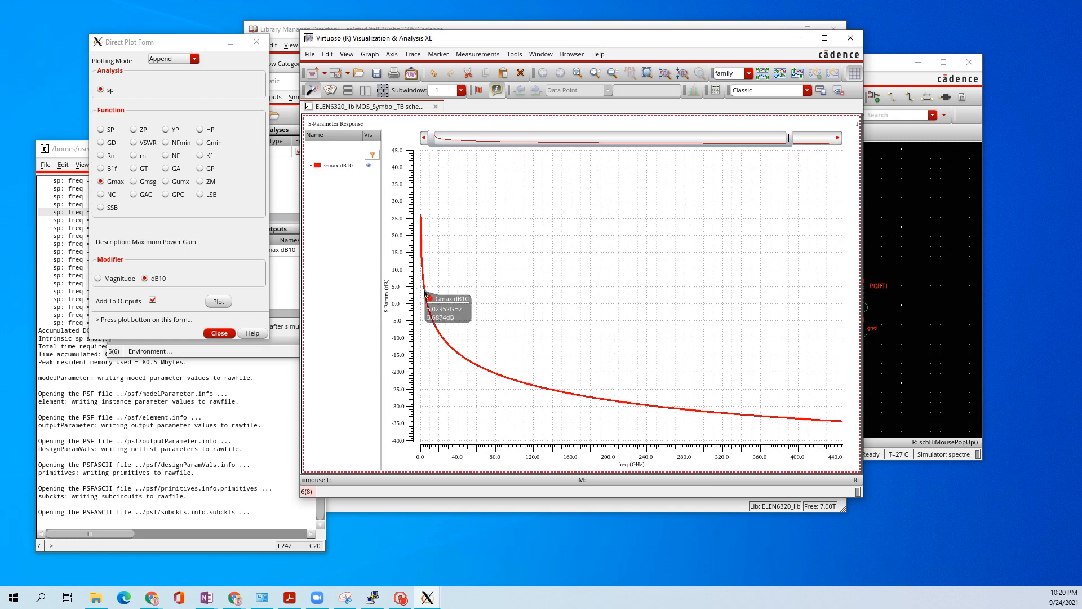
pyautogui.scroll(5, 425, 293)
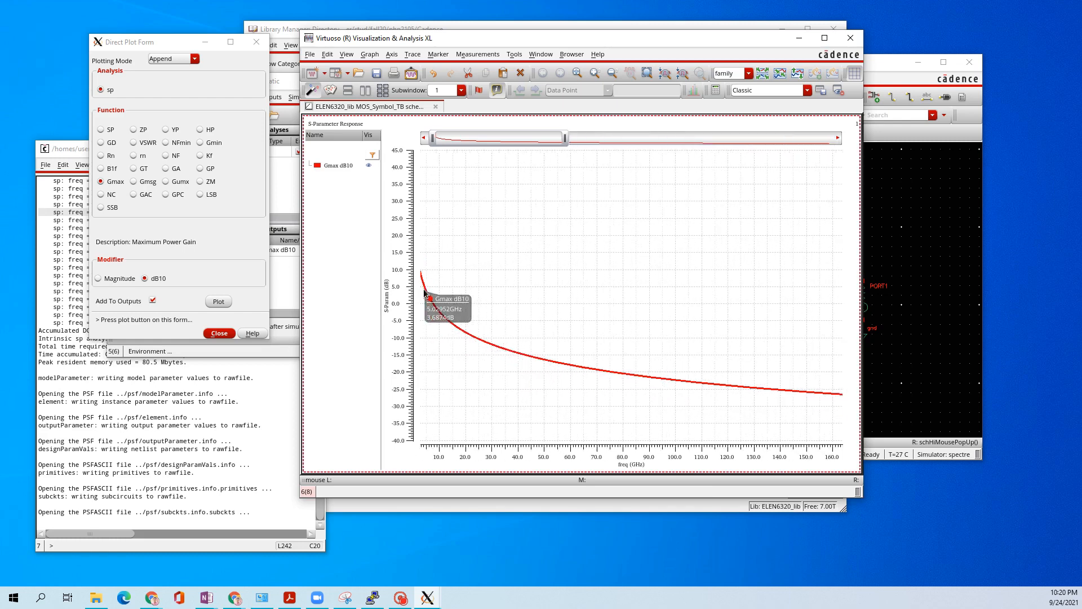
pyautogui.scroll(2, 424, 293)
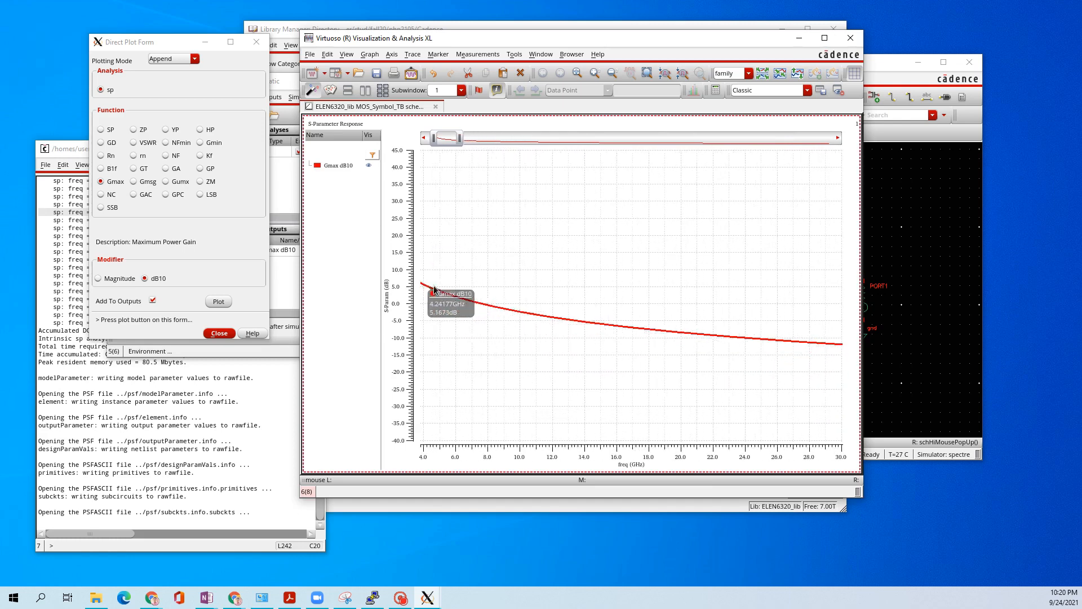
pyautogui.moveTo(445, 140); pyautogui.dragTo(427, 141)
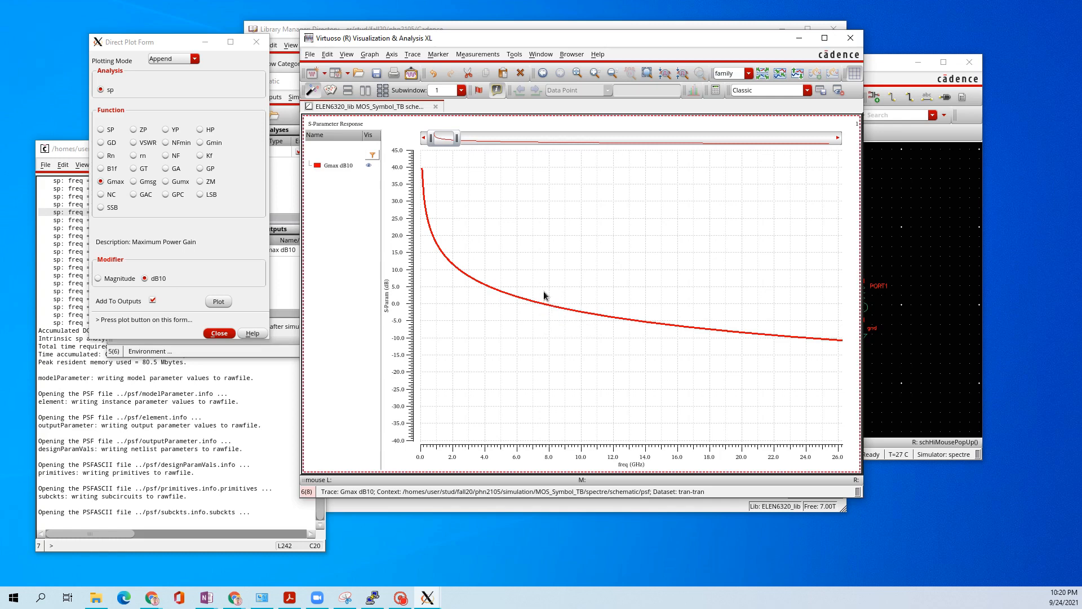
pyautogui.moveTo(547, 305)
pyautogui.press('v')
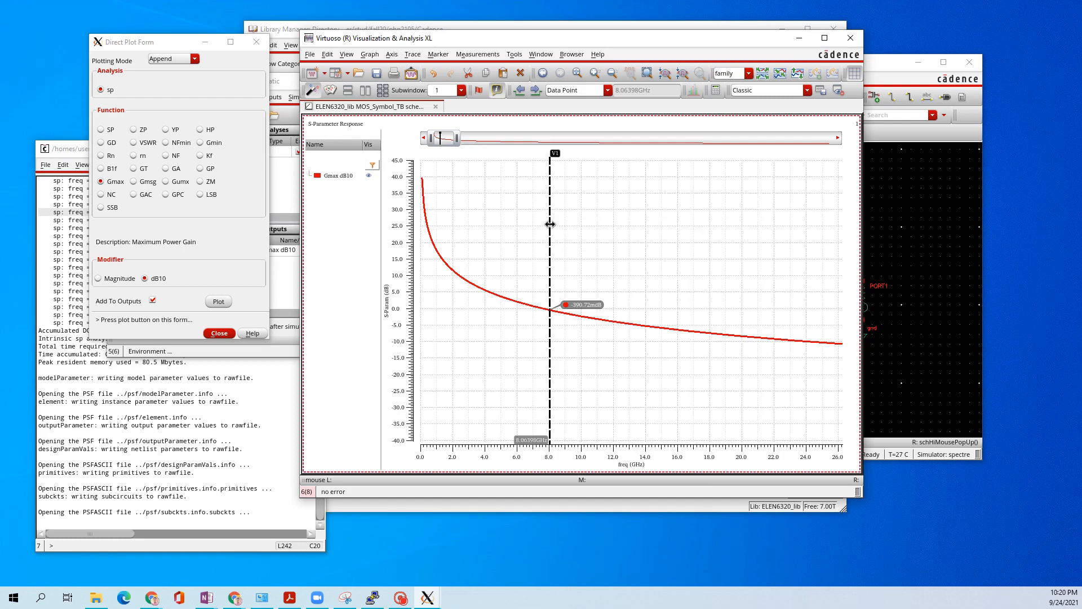
pyautogui.moveTo(549, 223)
pyautogui.mouseDown()
pyautogui.moveTo(498, 227)
pyautogui.moveTo(681, 242)
pyautogui.moveTo(639, 243)
pyautogui.mouseUp()
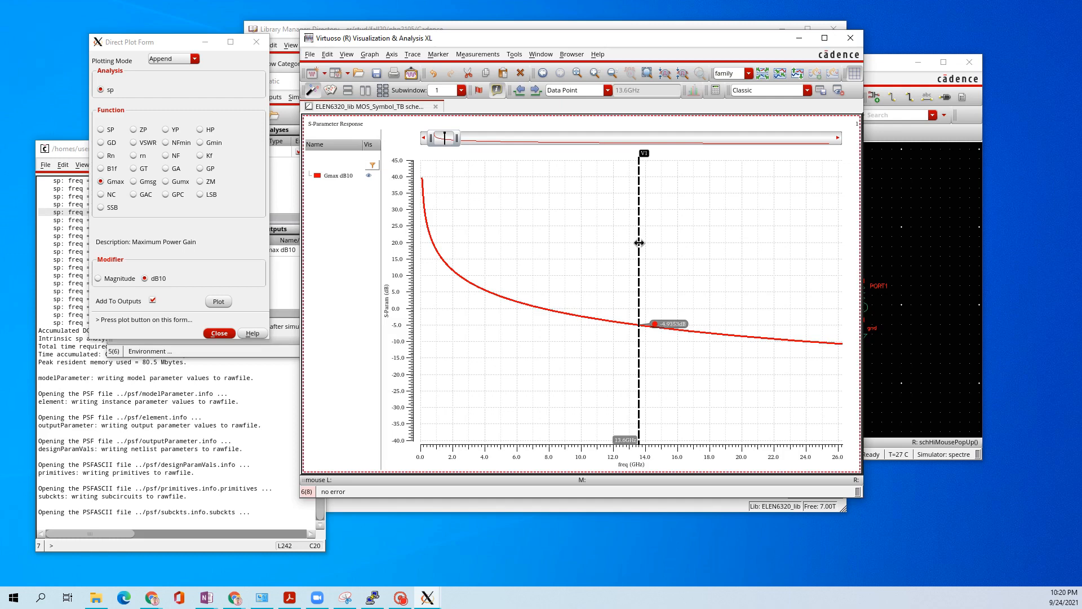
pyautogui.moveTo(639, 243); pyautogui.dragTo(525, 244)
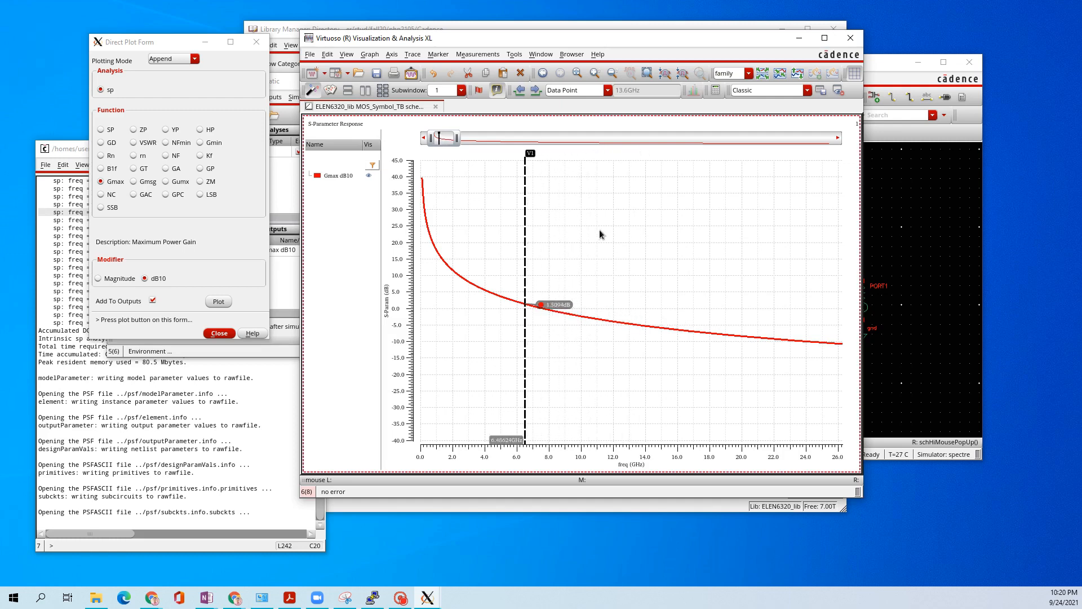
# Step: Descend into the MOS_Symbol instance's schematic in edit mode in the current tab to examine it, and return to the MOS_Symbol_TB level
pyautogui.click(912, 236)
pyautogui.moveTo(807, 204)
pyautogui.mouseDown(button='middle')
pyautogui.moveTo(815, 191)
pyautogui.moveTo(808, 197)
pyautogui.mouseUp(button='middle')
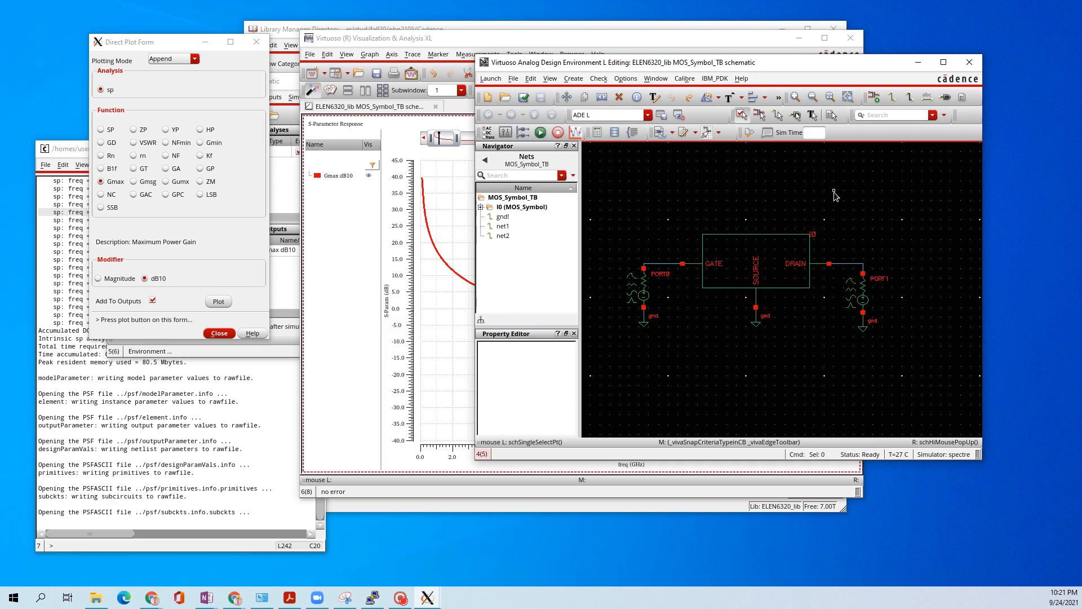
pyautogui.moveTo(834, 192); pyautogui.dragTo(773, 197, button='middle')
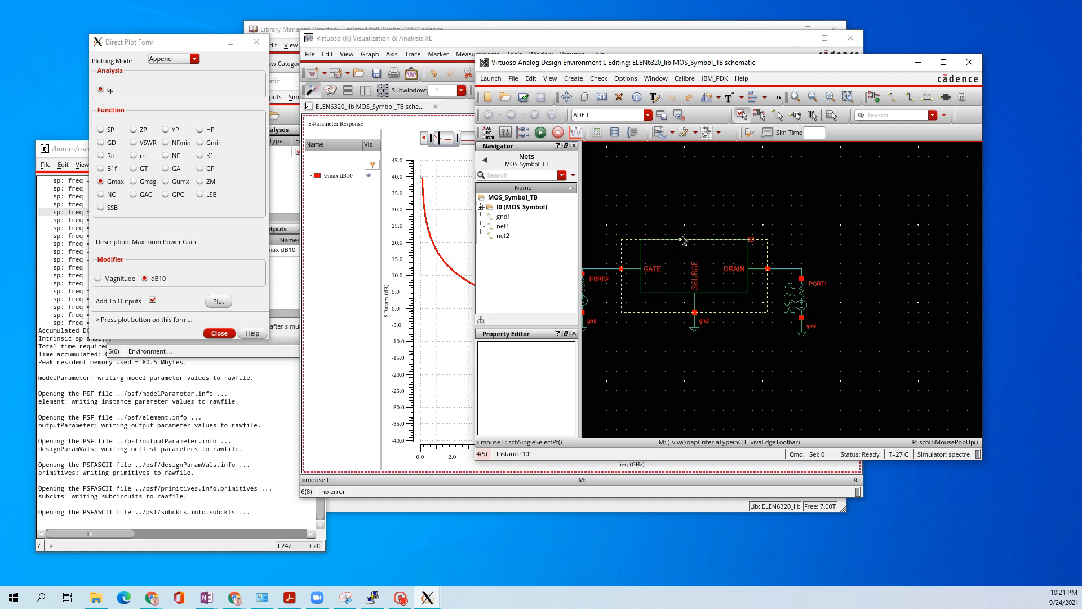
pyautogui.click(698, 219)
pyautogui.moveTo(699, 219); pyautogui.dragTo(750, 216, button='middle')
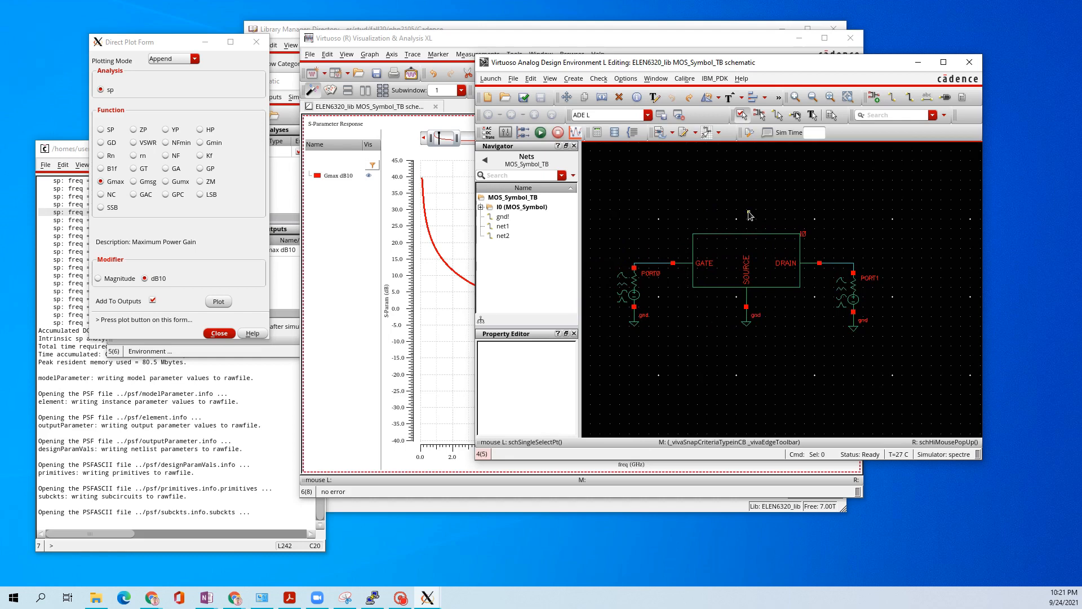
pyautogui.click(769, 257)
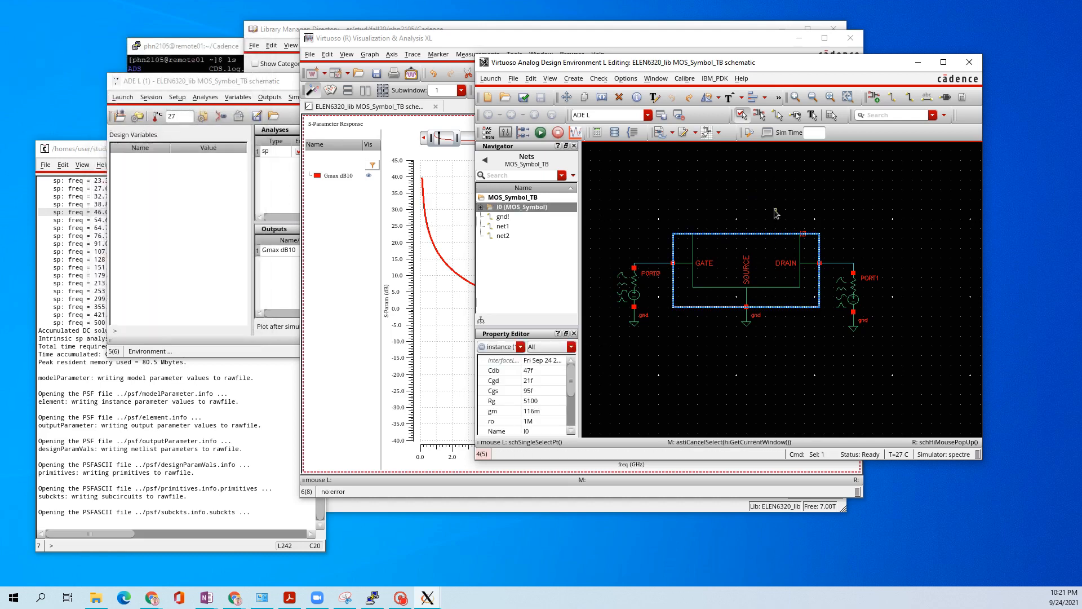
pyautogui.press('e')
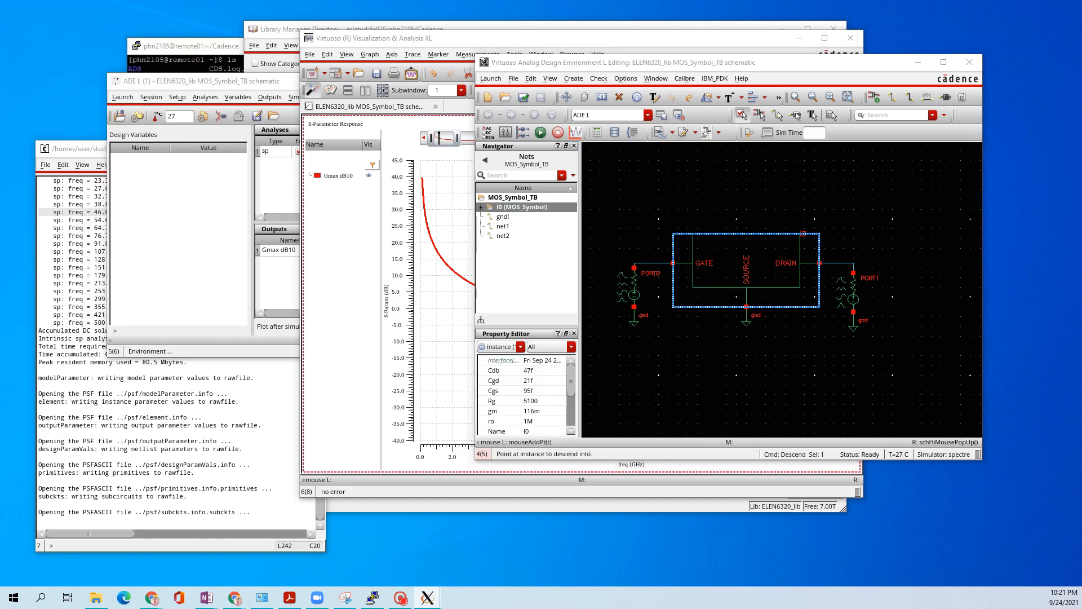
pyautogui.click(769, 258)
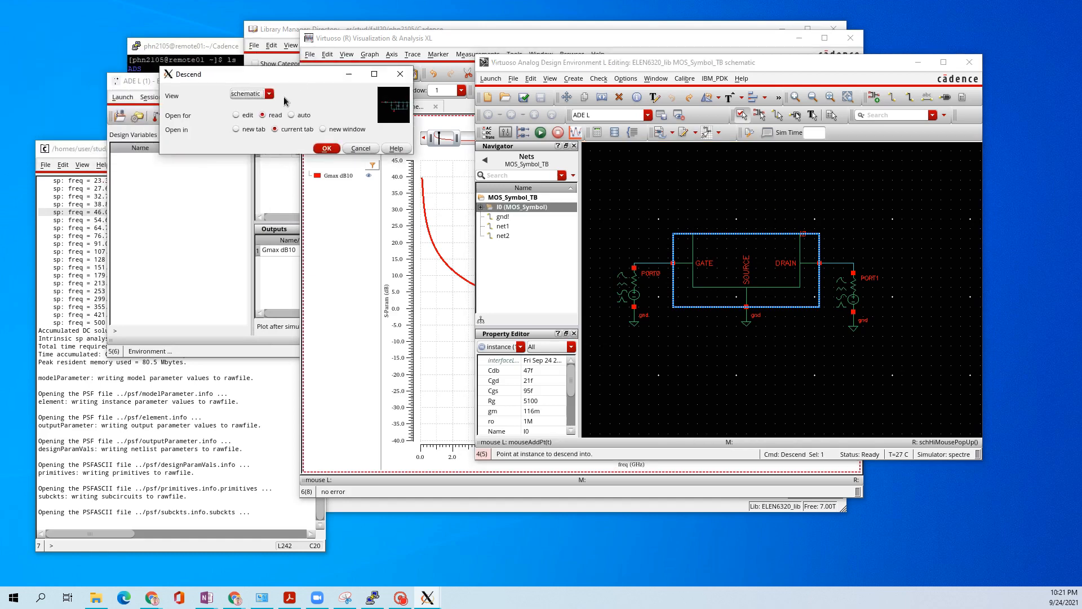
pyautogui.click(238, 116)
pyautogui.click(326, 148)
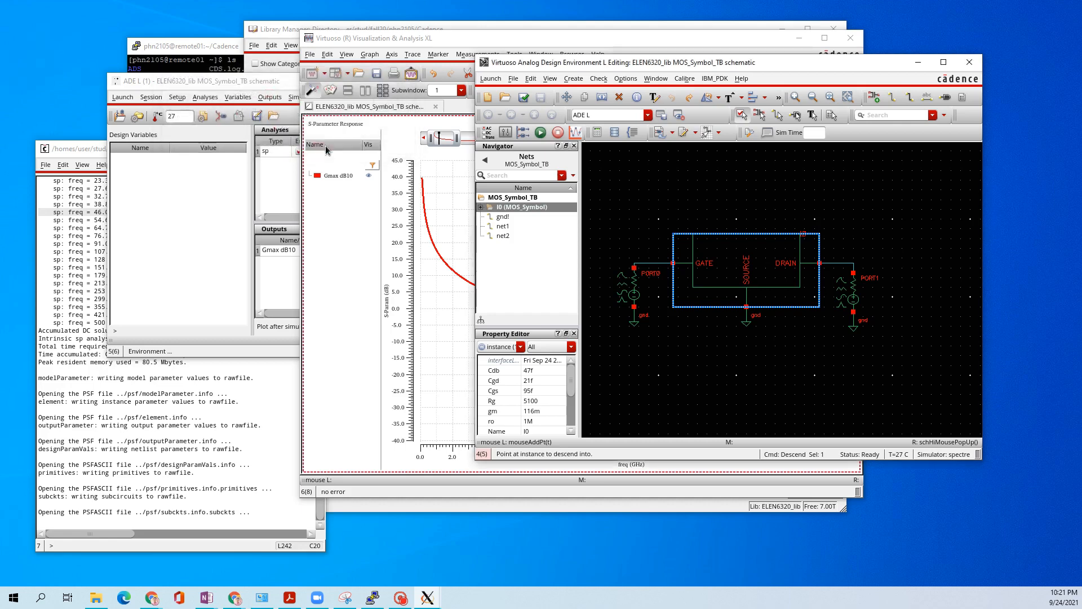
pyautogui.click(761, 243)
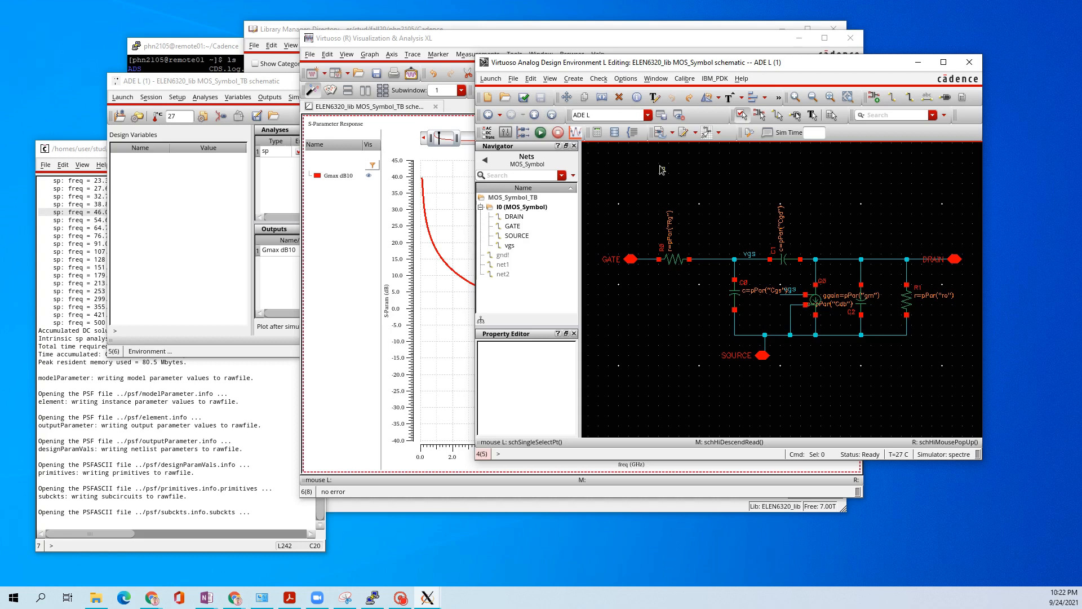
pyautogui.click(536, 117)
pyautogui.moveTo(674, 165); pyautogui.dragTo(706, 183, button='middle')
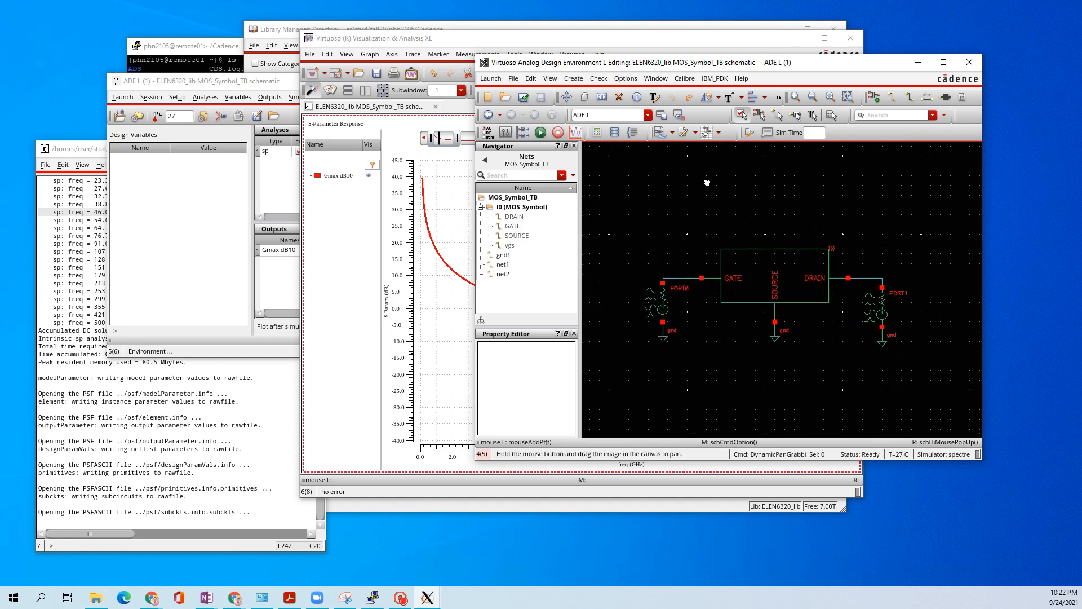